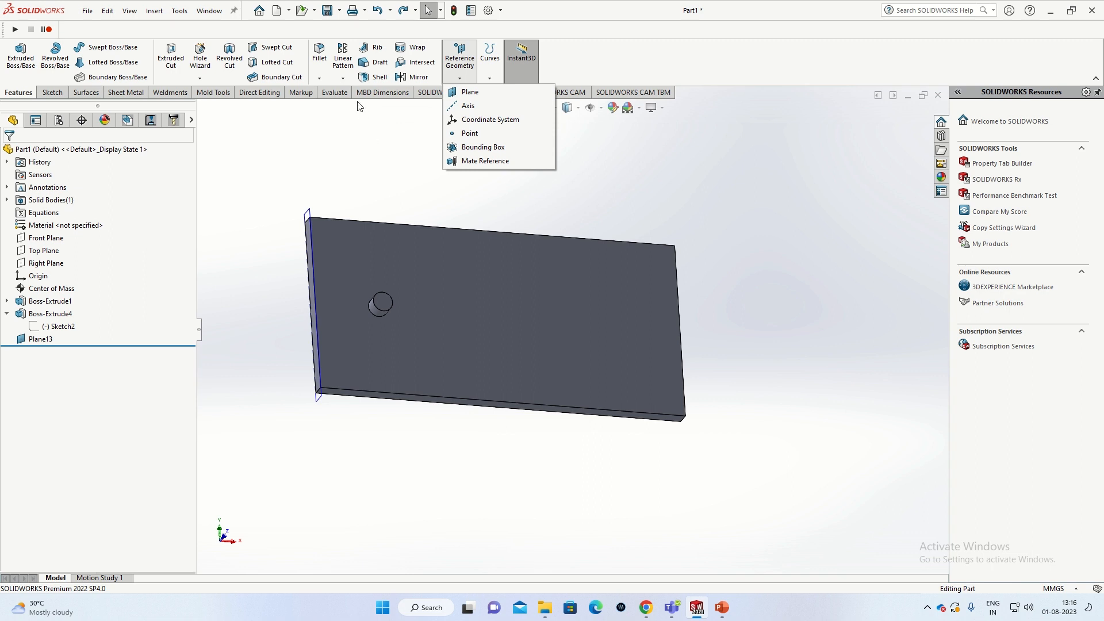
- Begin a Mirror feature using the plate's narrow end face nearest the cylindrical boss as the mirror face
click(342, 78)
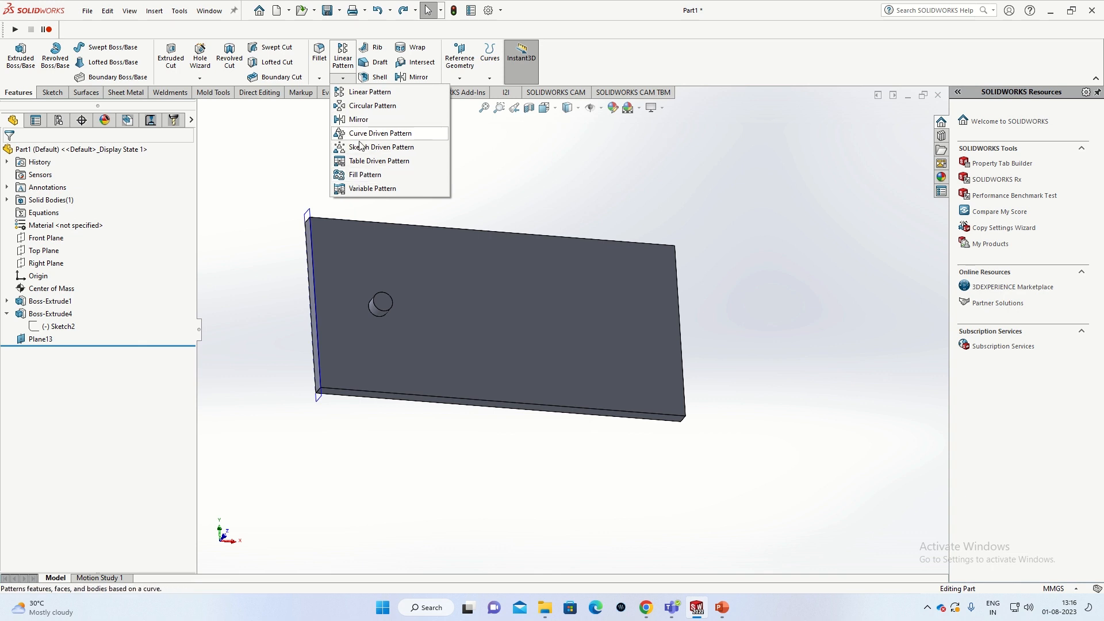
click(493, 168)
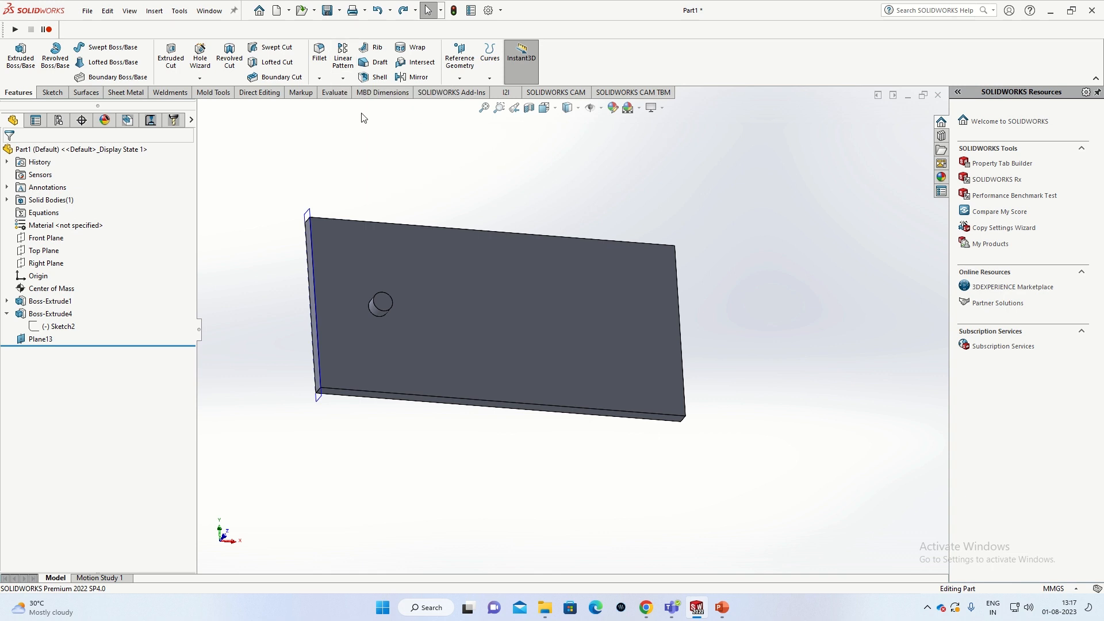
click(347, 81)
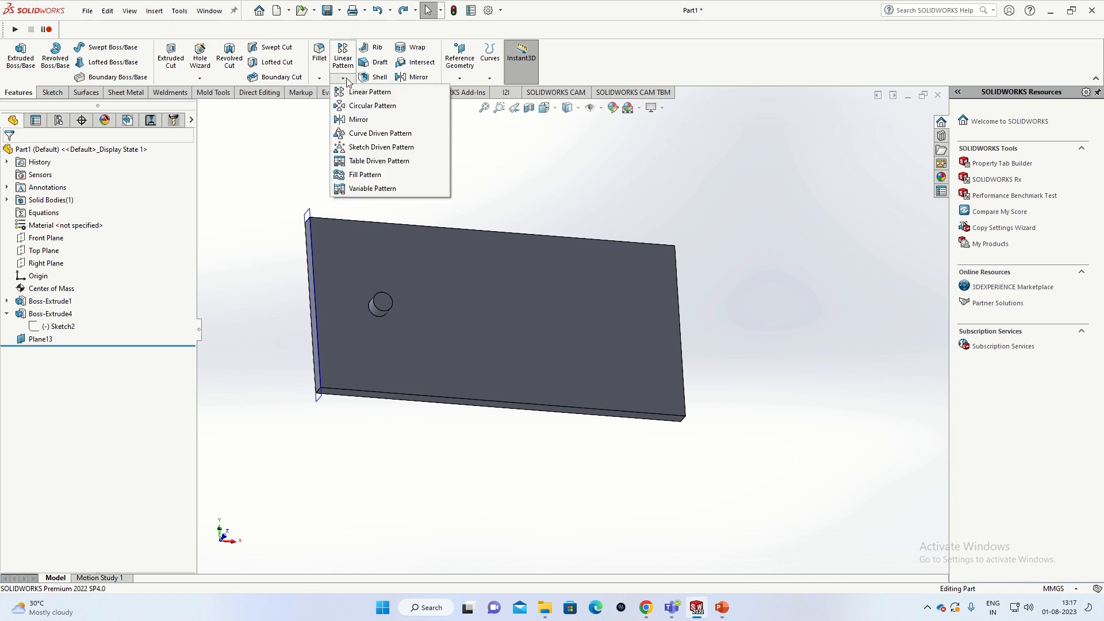
click(359, 120)
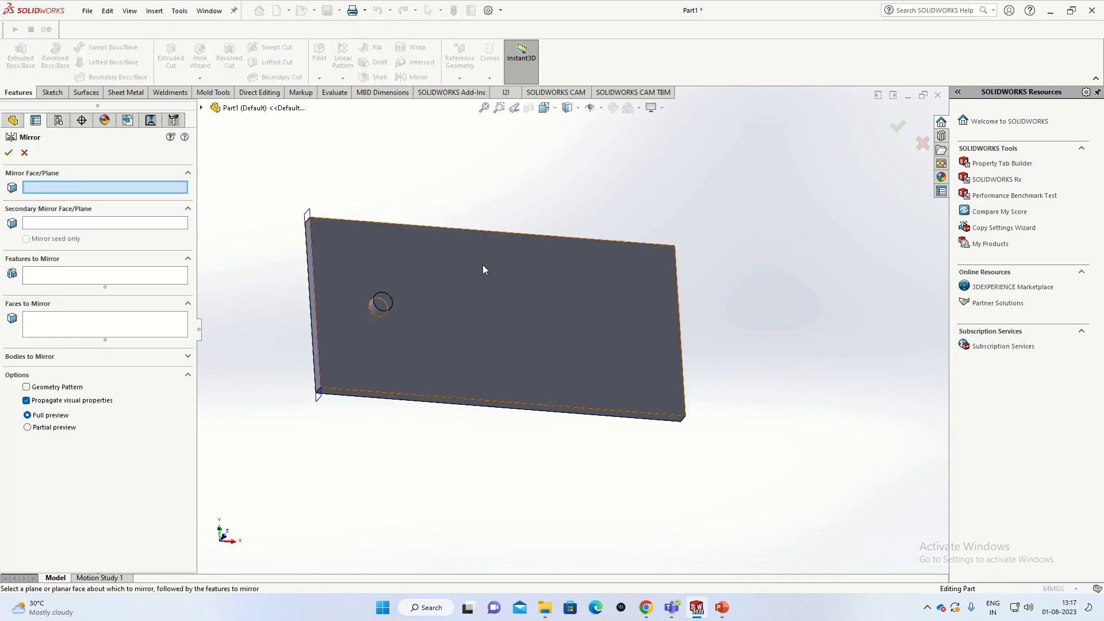
scroll(477, 278, up, 3)
middle_drag(478, 278, 477, 276)
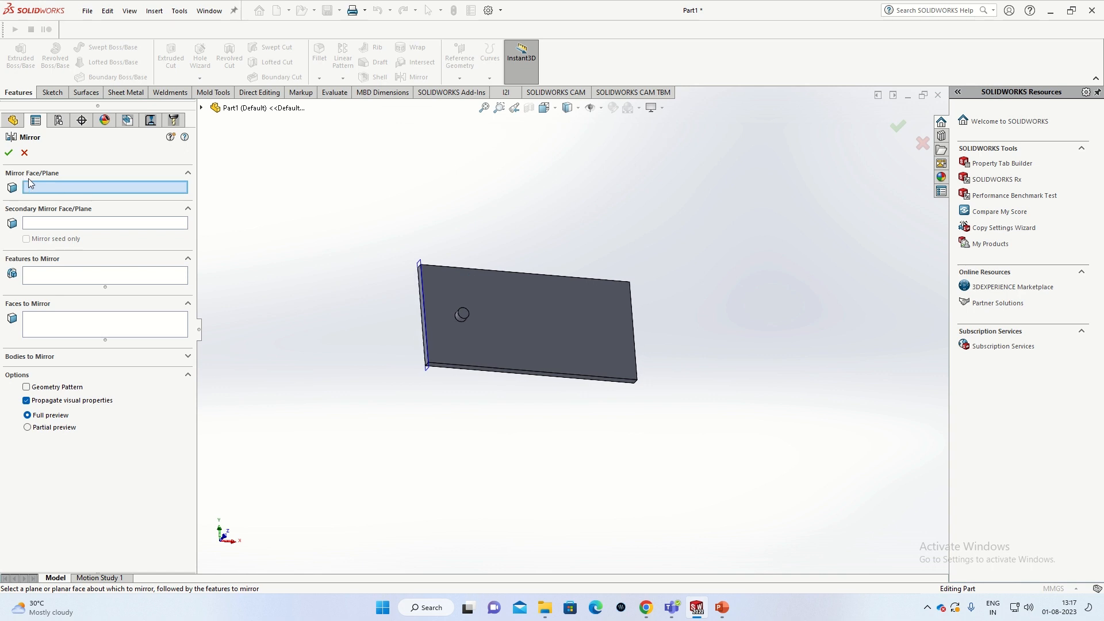
scroll(450, 303, down, 5)
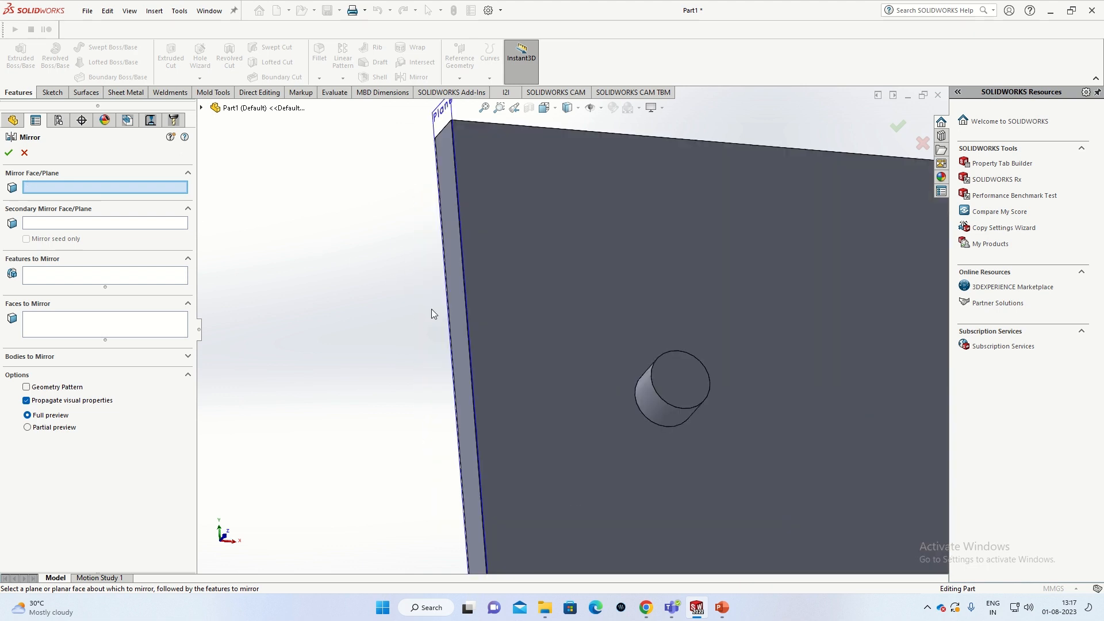
click(457, 323)
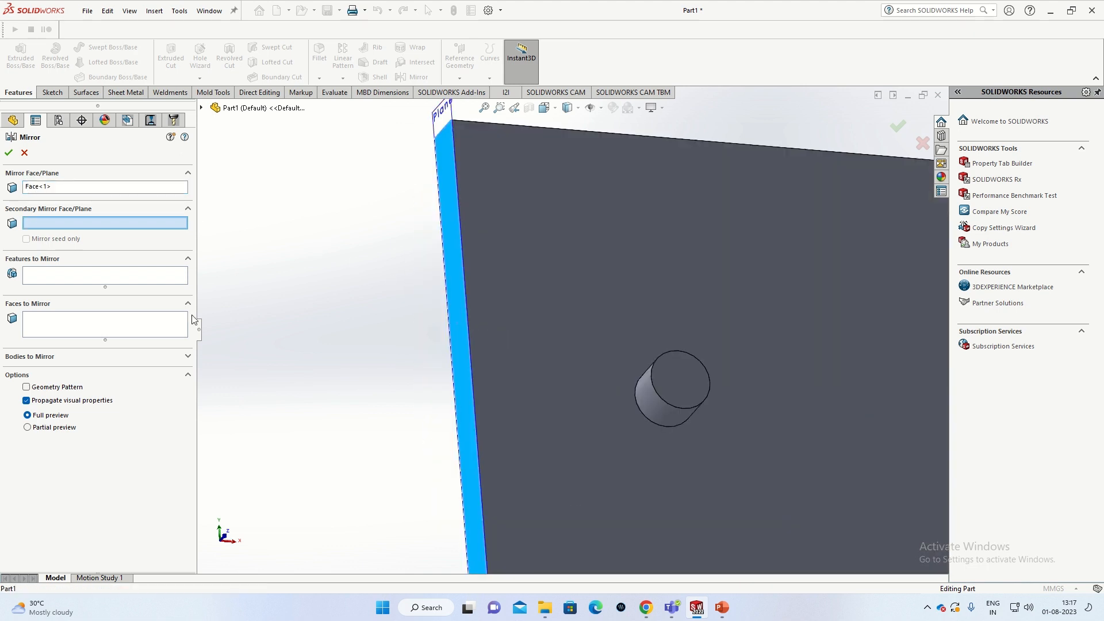
- Try mirroring the plate extrusion Boss-Extrude1 across the selected end face, and undo that mirror
click(70, 278)
scroll(548, 344, up, 5)
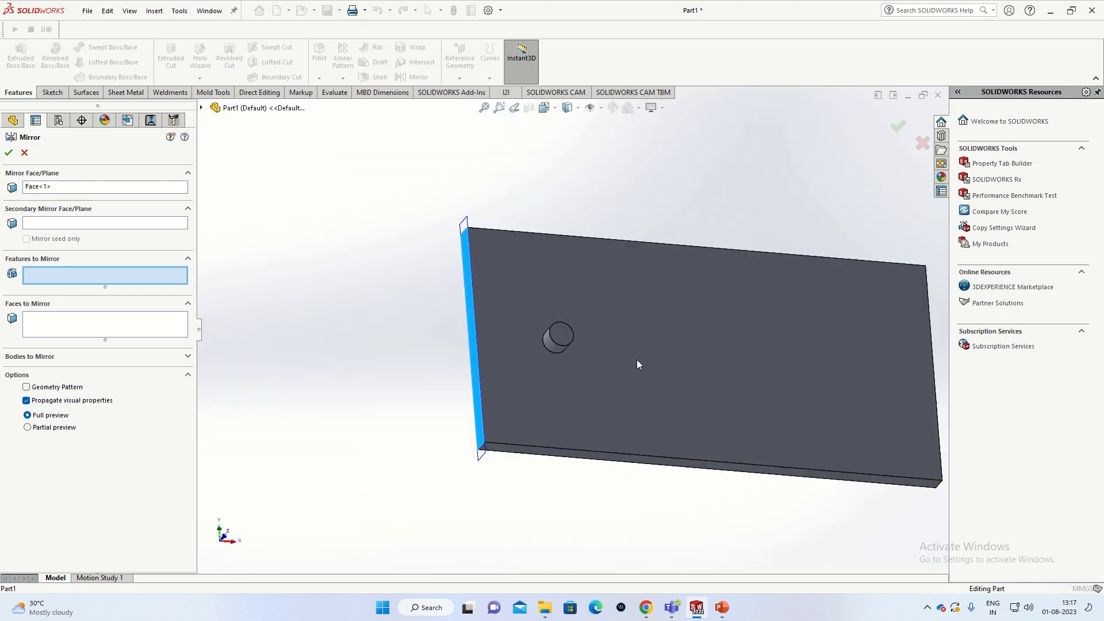
click(637, 361)
scroll(593, 381, up, 3)
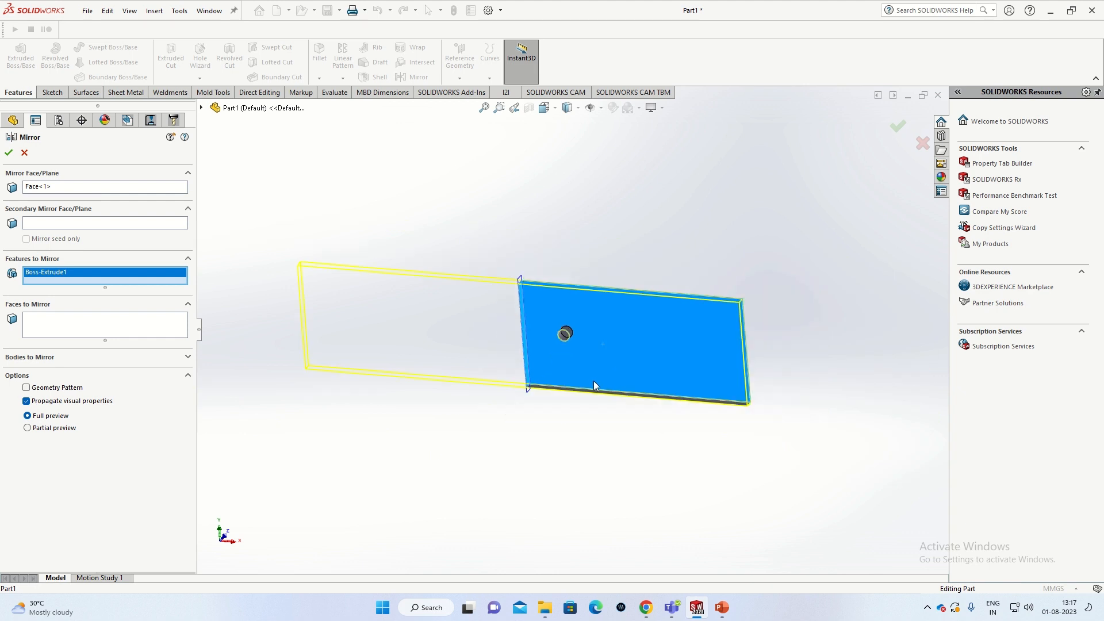
click(8, 153)
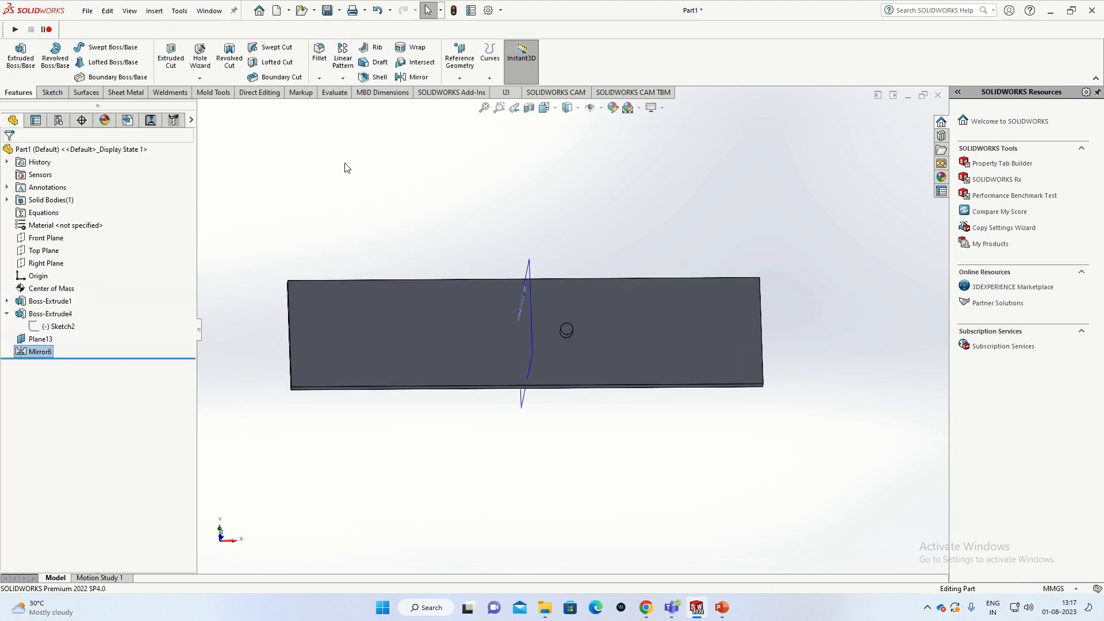
key(ctrl+z)
- Mirror the plate extrusion Boss-Extrude1 about Plane13 to double the plate's length
click(337, 81)
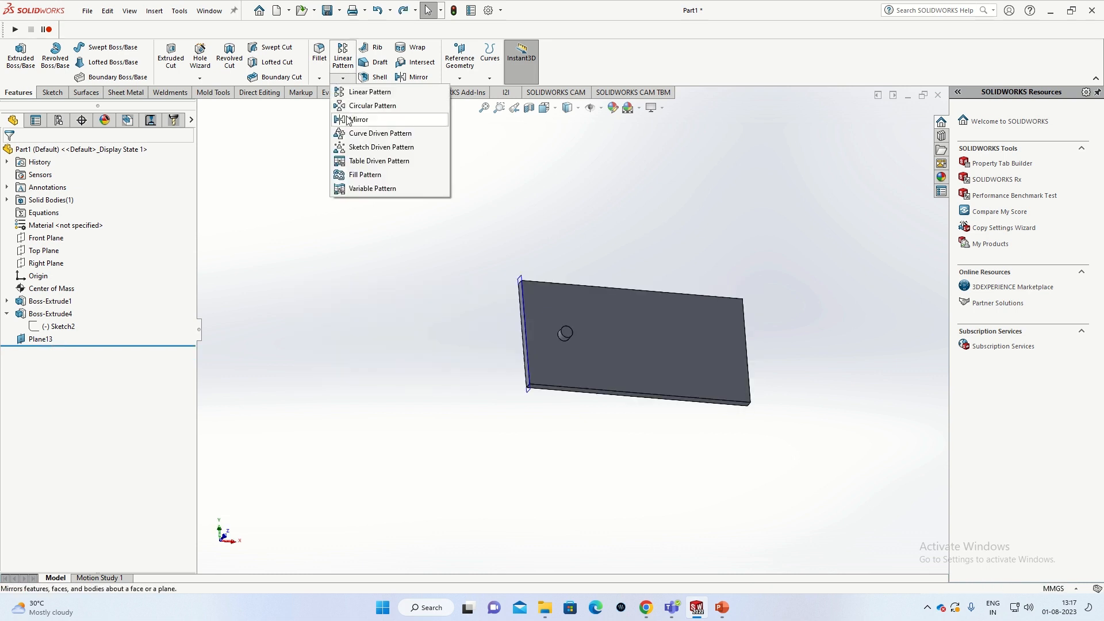
click(352, 120)
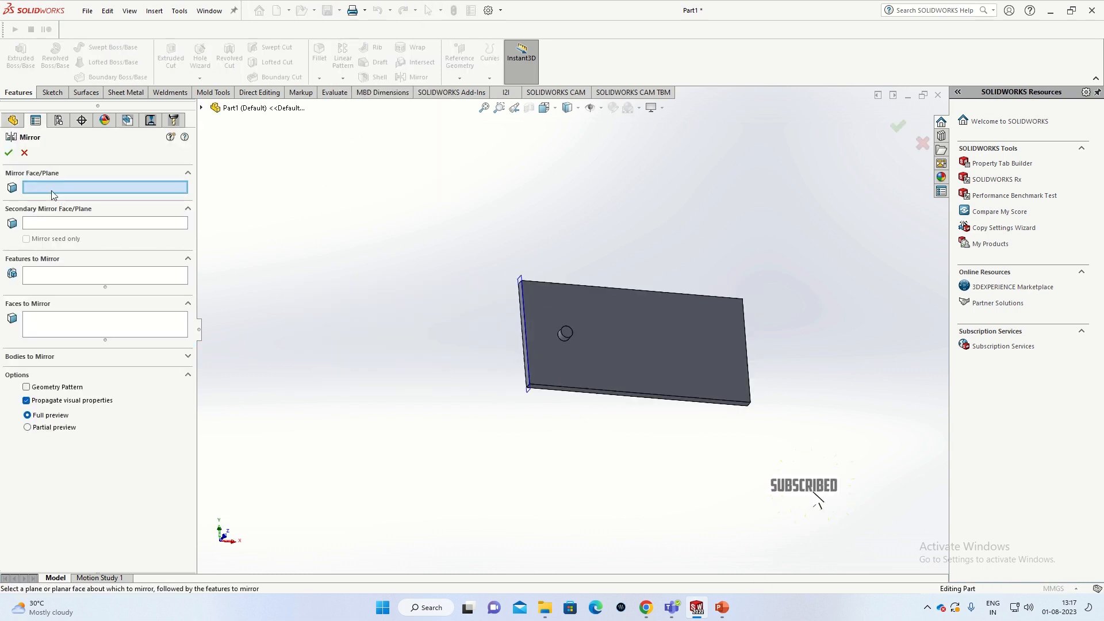
scroll(518, 384, down, 6)
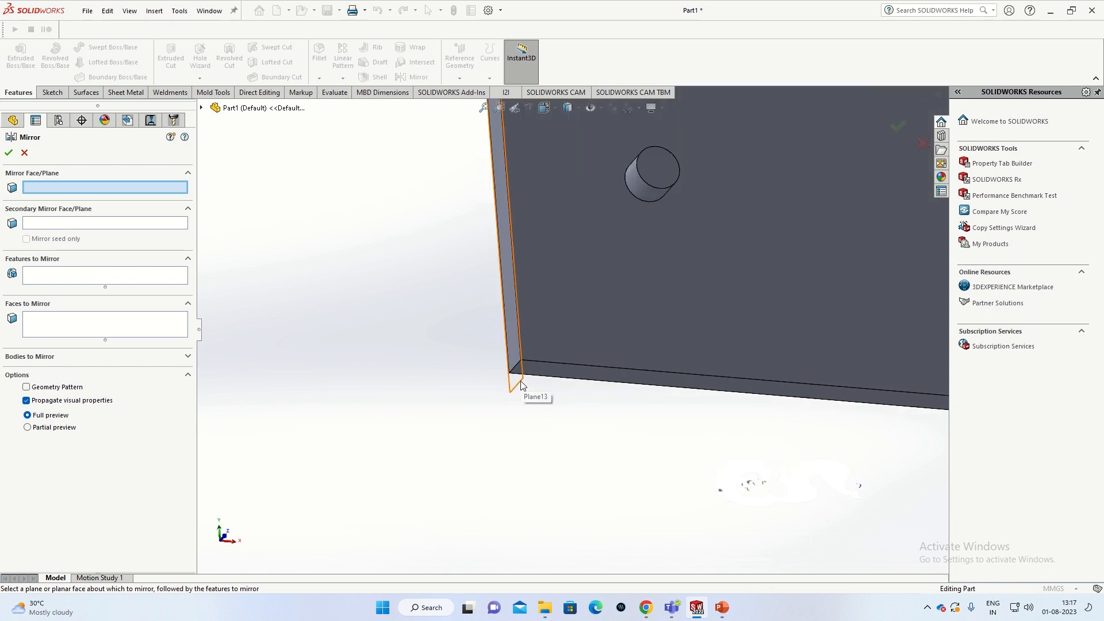
click(521, 386)
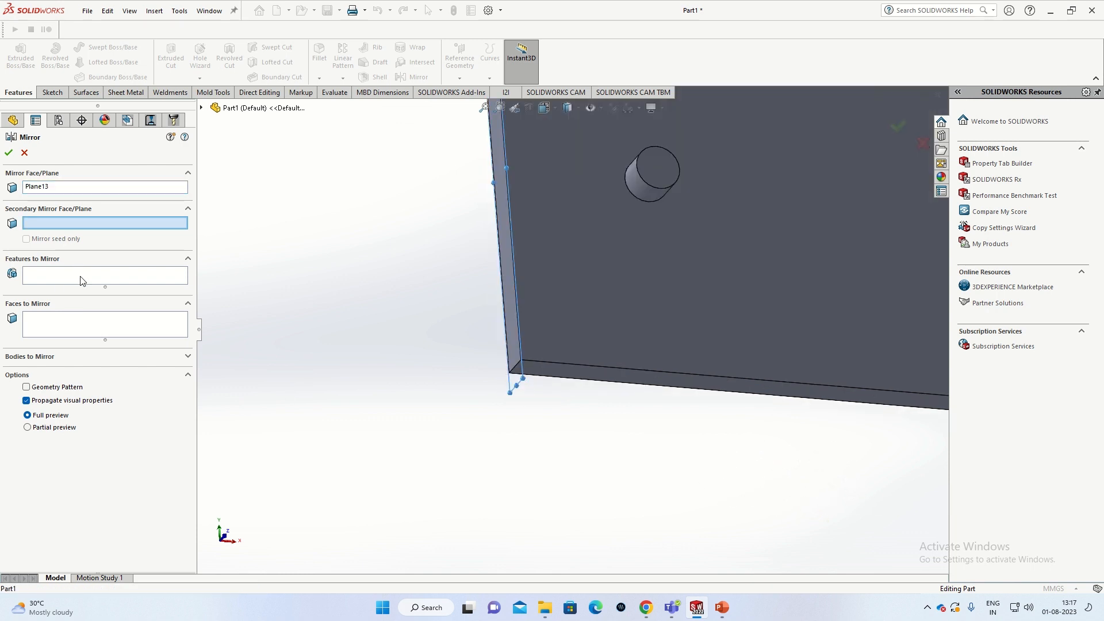
click(140, 282)
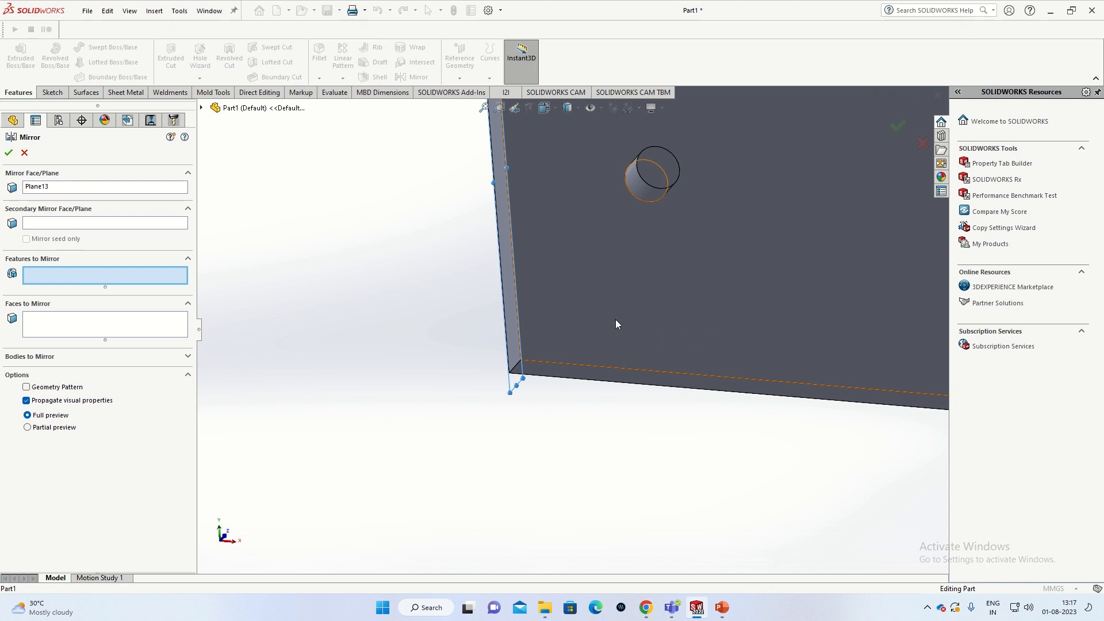
click(650, 325)
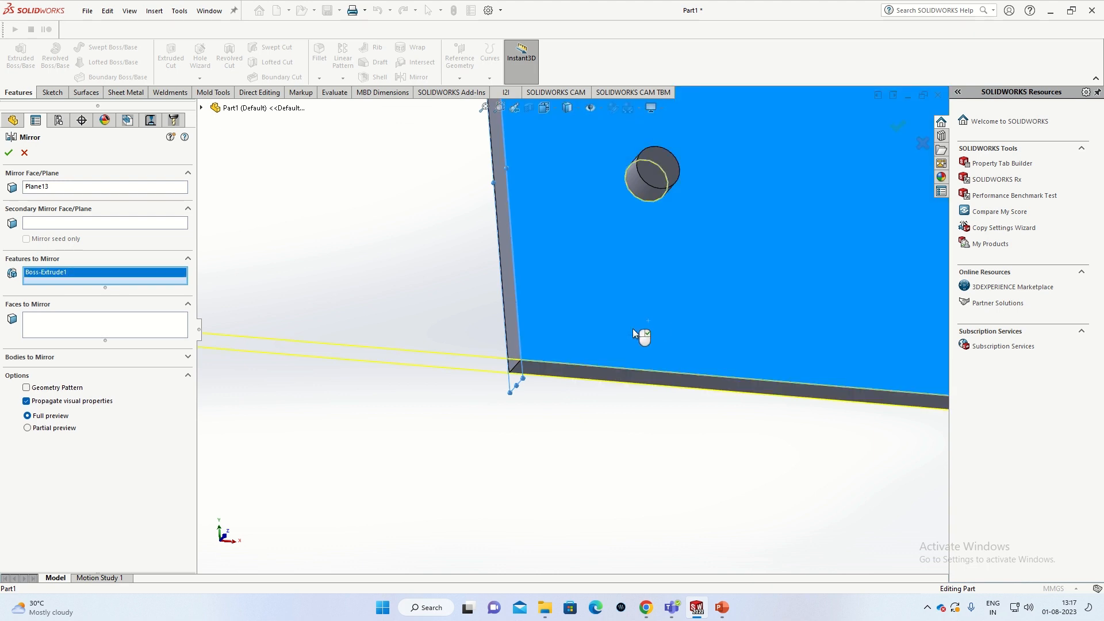
click(8, 153)
scroll(633, 322, up, 10)
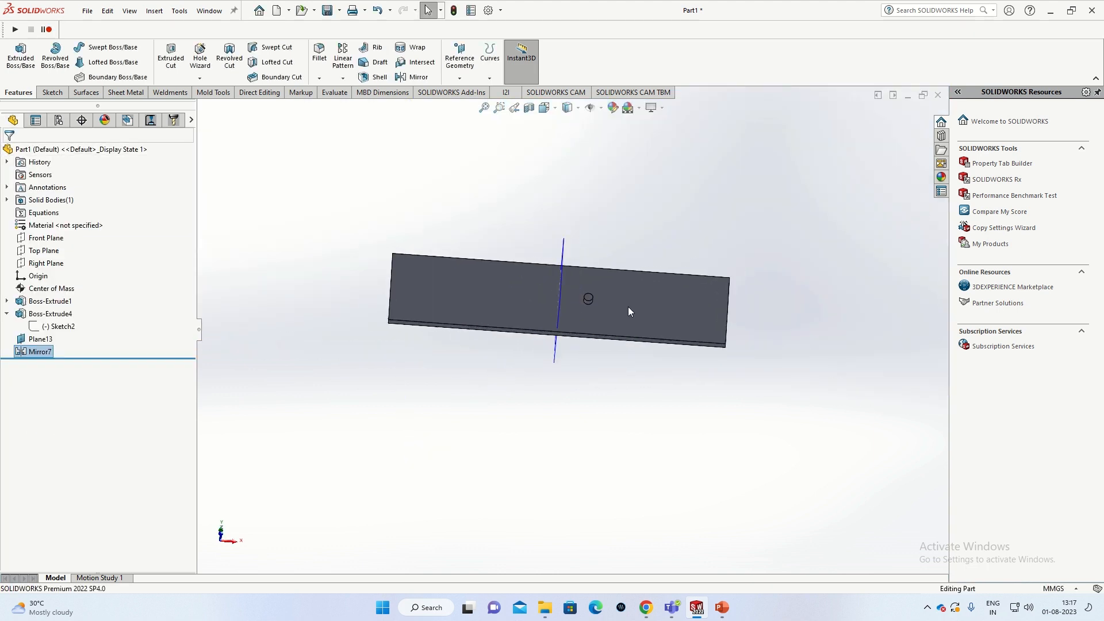
scroll(594, 383, up, 1)
middle_drag(593, 383, 540, 330)
scroll(520, 252, down, 2)
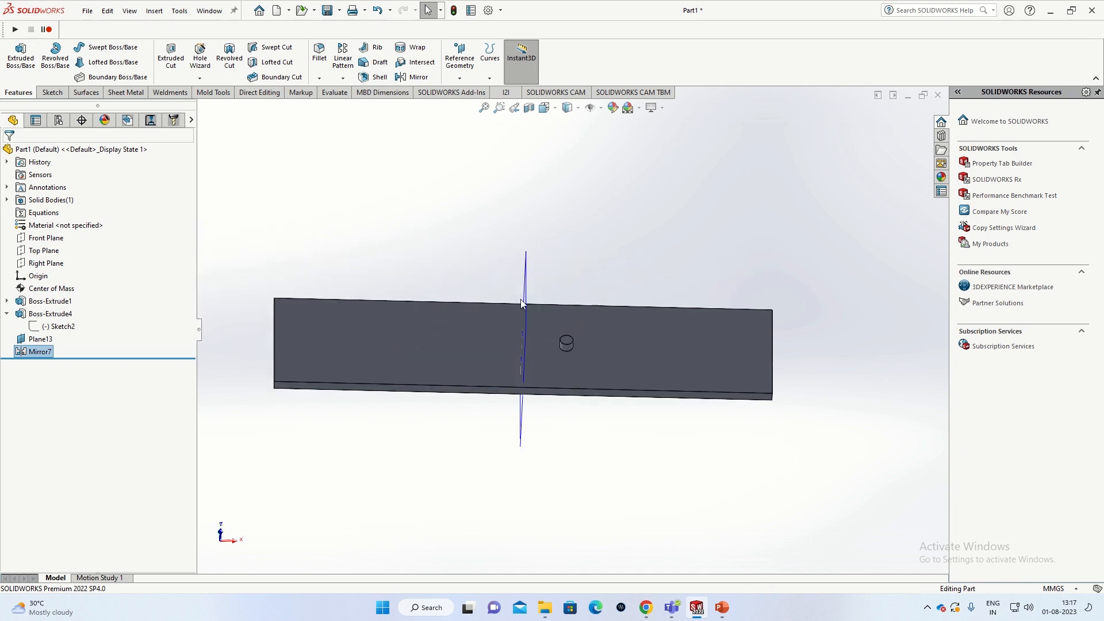
- Start a linear pattern without the preselected mirror feature, using the front face's long lower edge as Direction 1
click(343, 78)
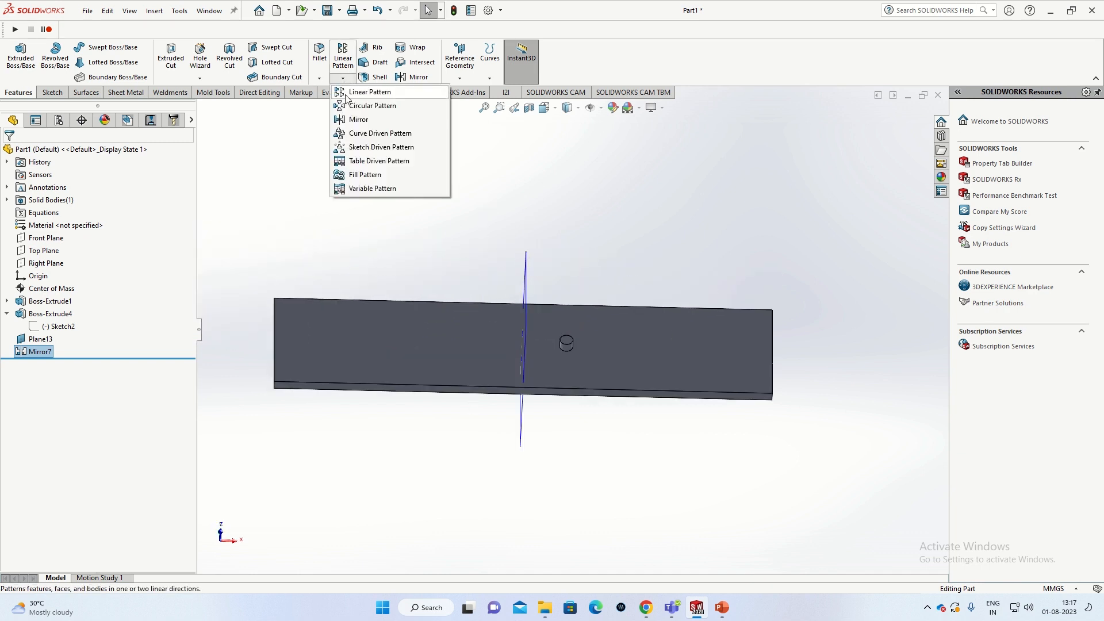
click(352, 95)
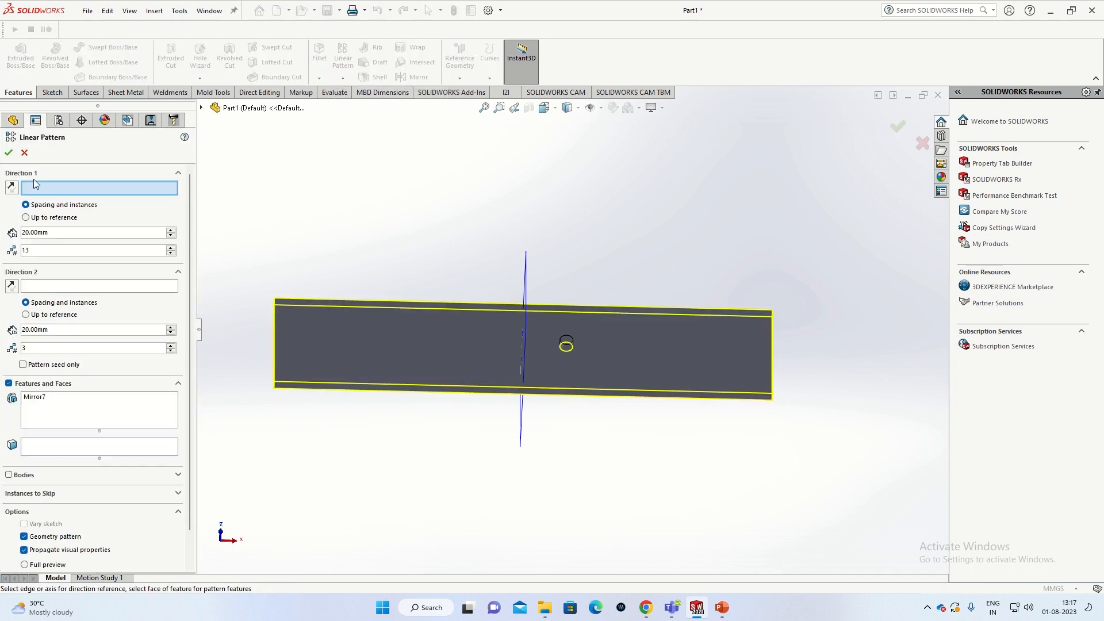
right_click(67, 404)
click(98, 411)
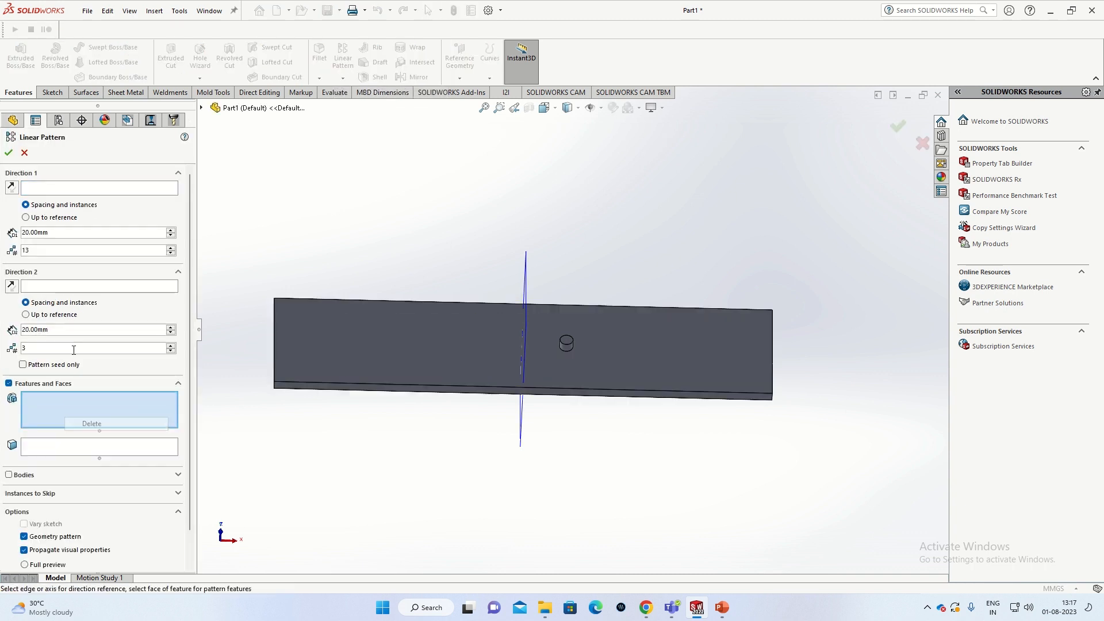
click(58, 187)
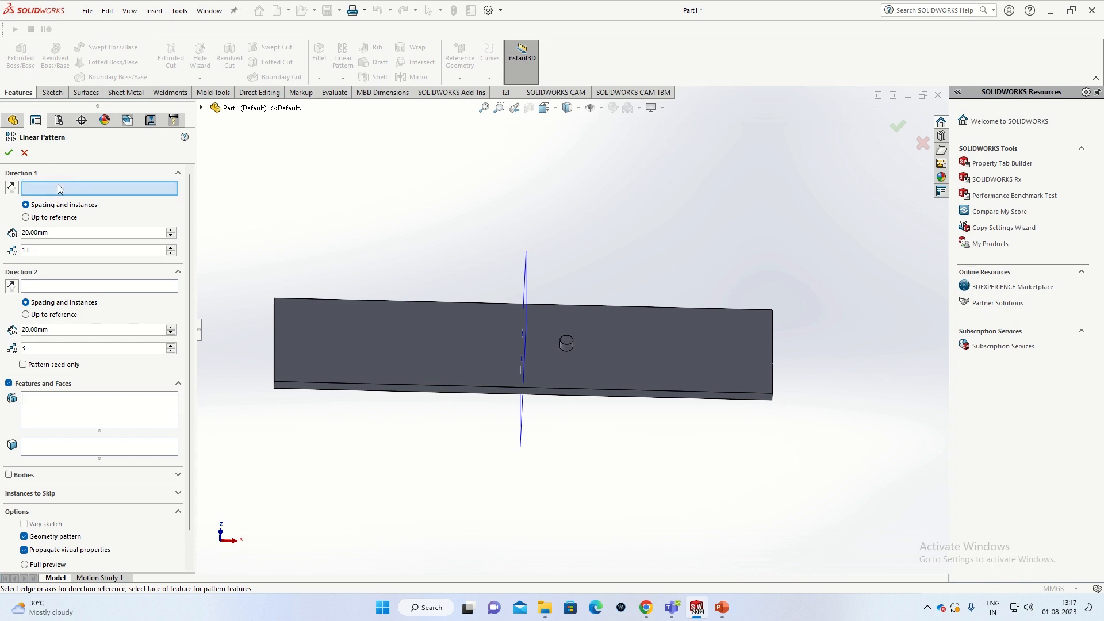
click(550, 391)
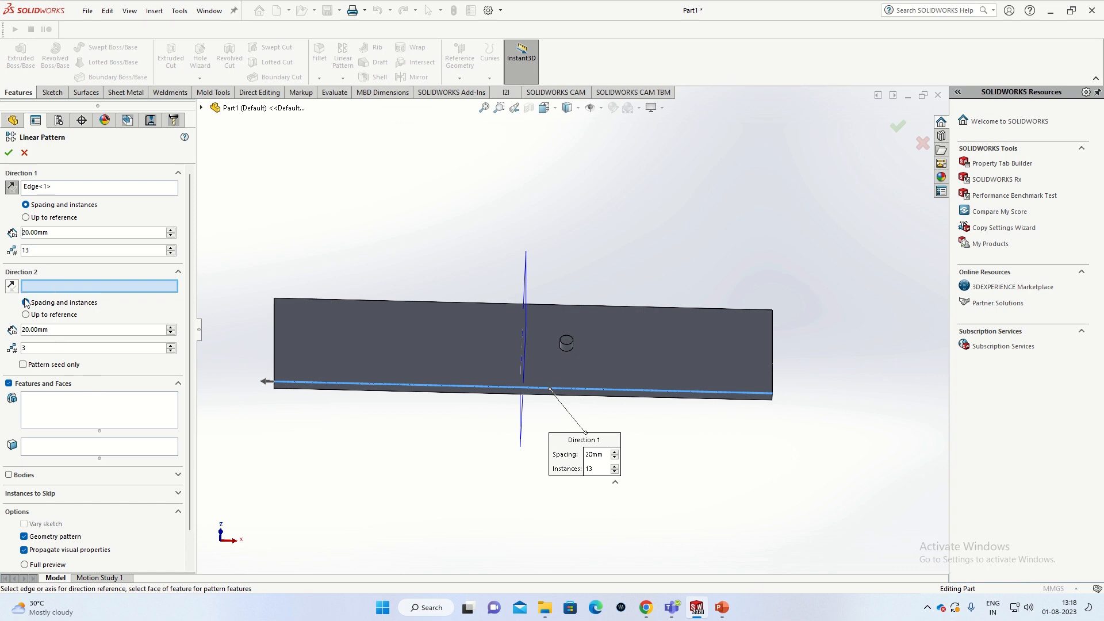
- Choose the cylindrical boss Boss-Extrude4 as the feature to pattern along the plate
click(60, 401)
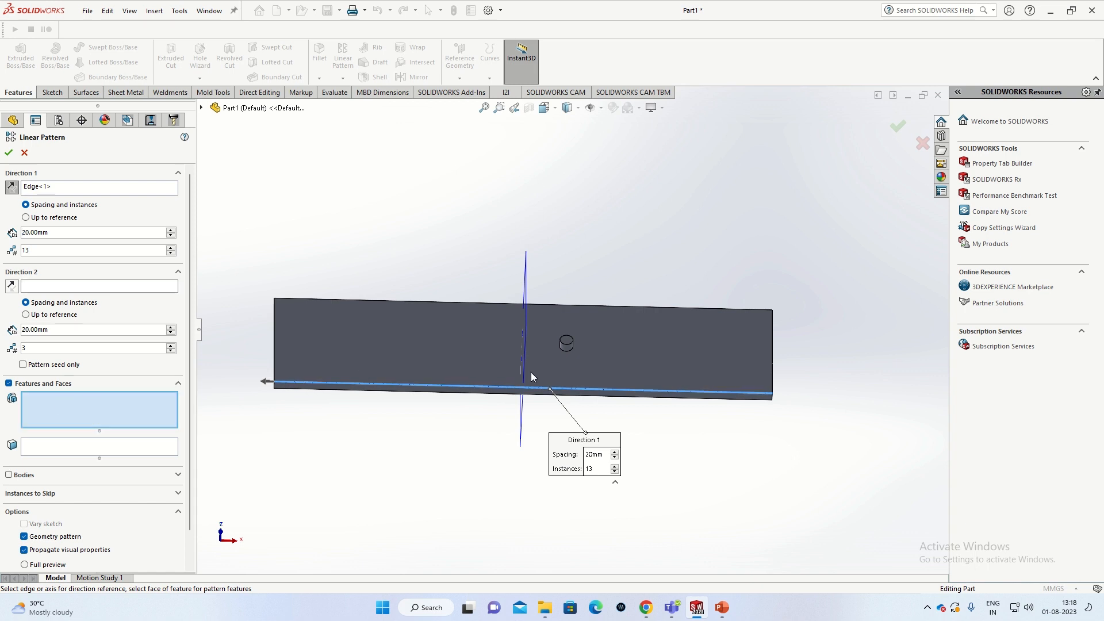
scroll(567, 352, down, 2)
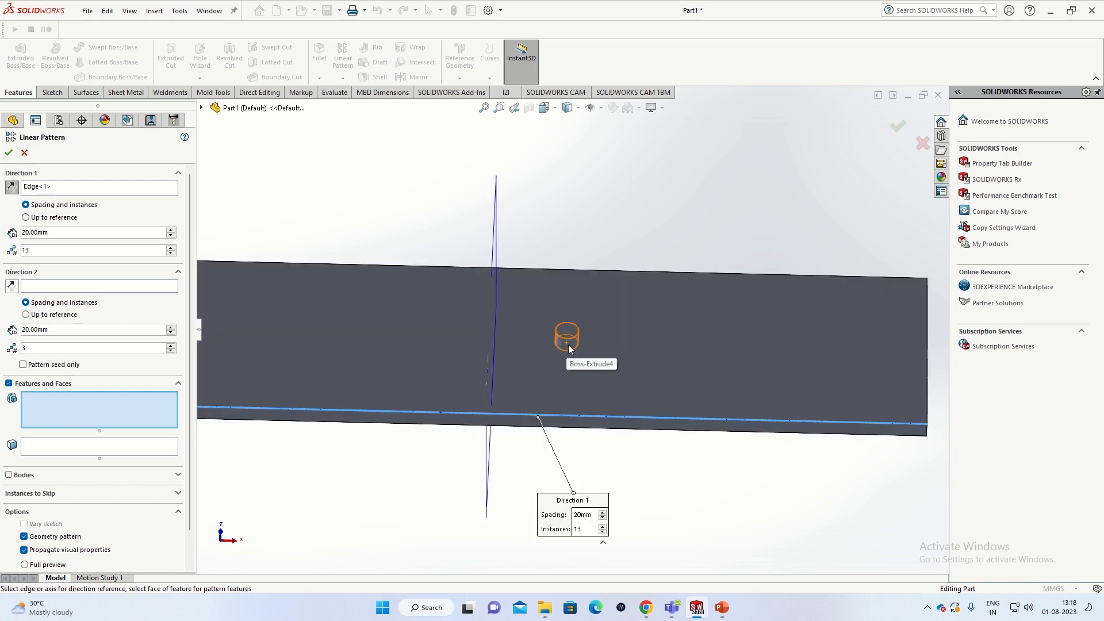
click(568, 346)
scroll(512, 363, up, 2)
scroll(524, 333, down, 2)
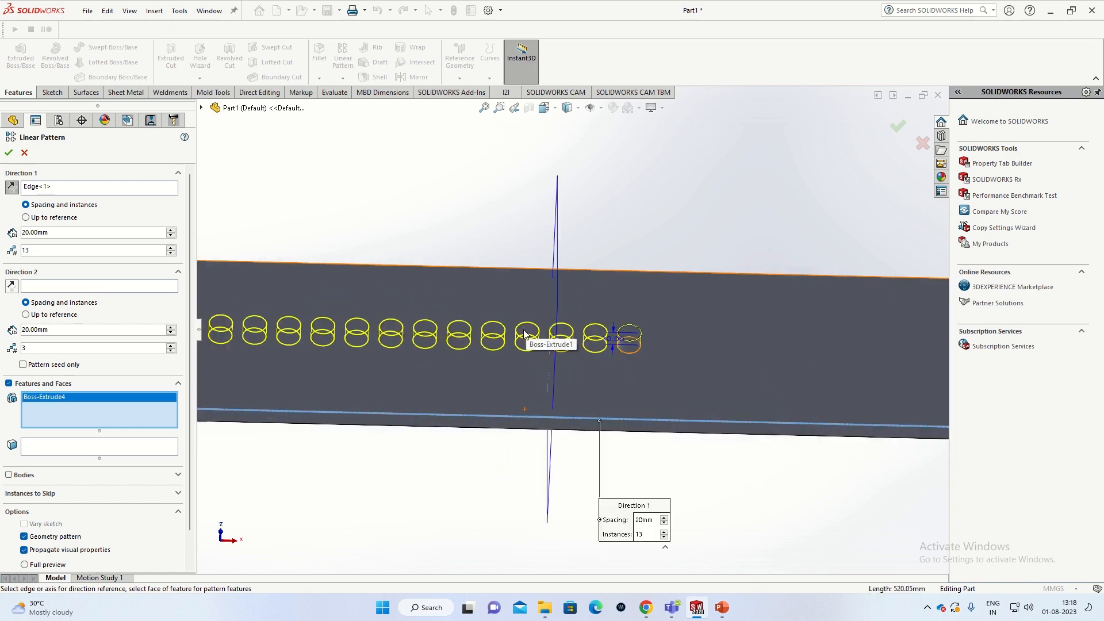
scroll(525, 334, up, 1)
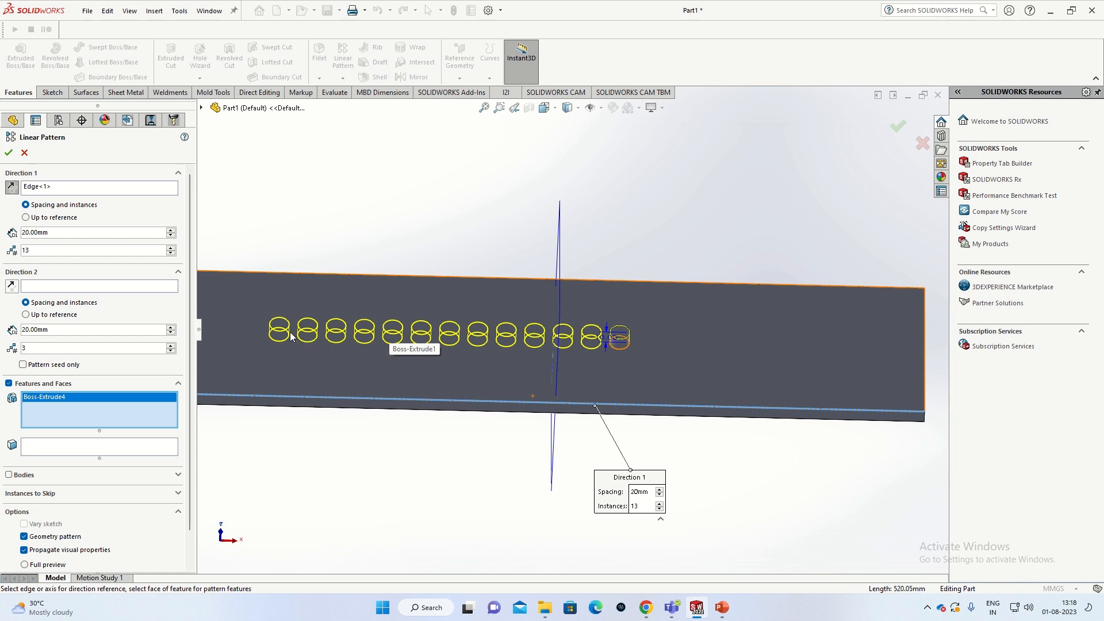
- Set the Direction 1 instance count to 15 for the row of bosses
click(171, 248)
click(171, 248)
scroll(460, 319, up, 3)
scroll(614, 371, down, 3)
scroll(615, 366, down, 2)
scroll(609, 369, up, 2)
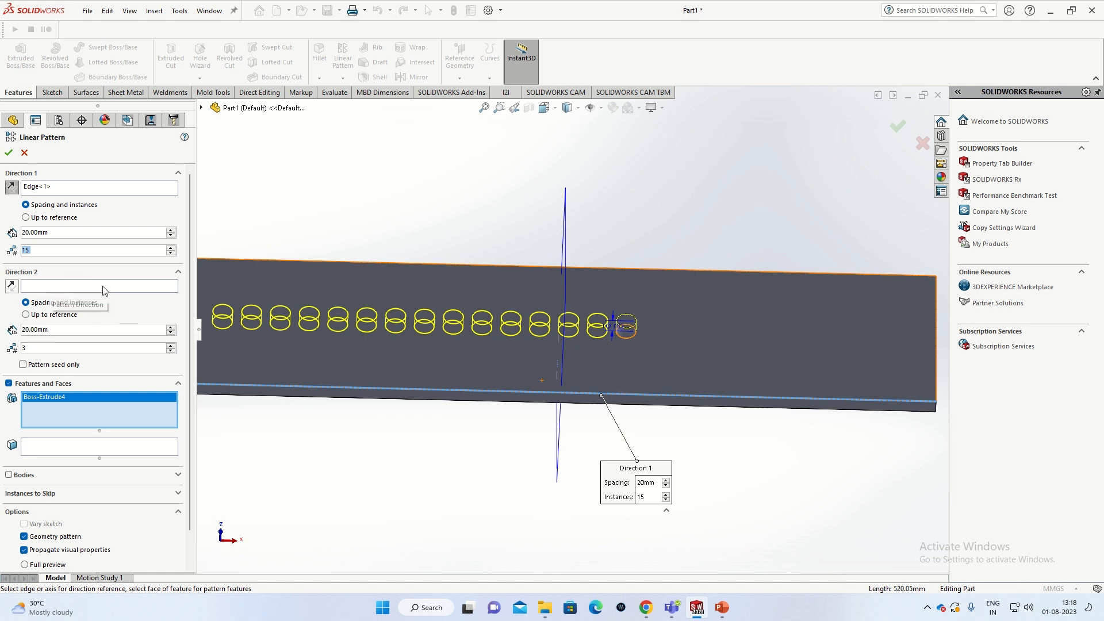
scroll(378, 345, up, 3)
scroll(379, 345, down, 3)
- Use the short vertical edge at the plate's left end as Direction 2 of the boss pattern
click(385, 343)
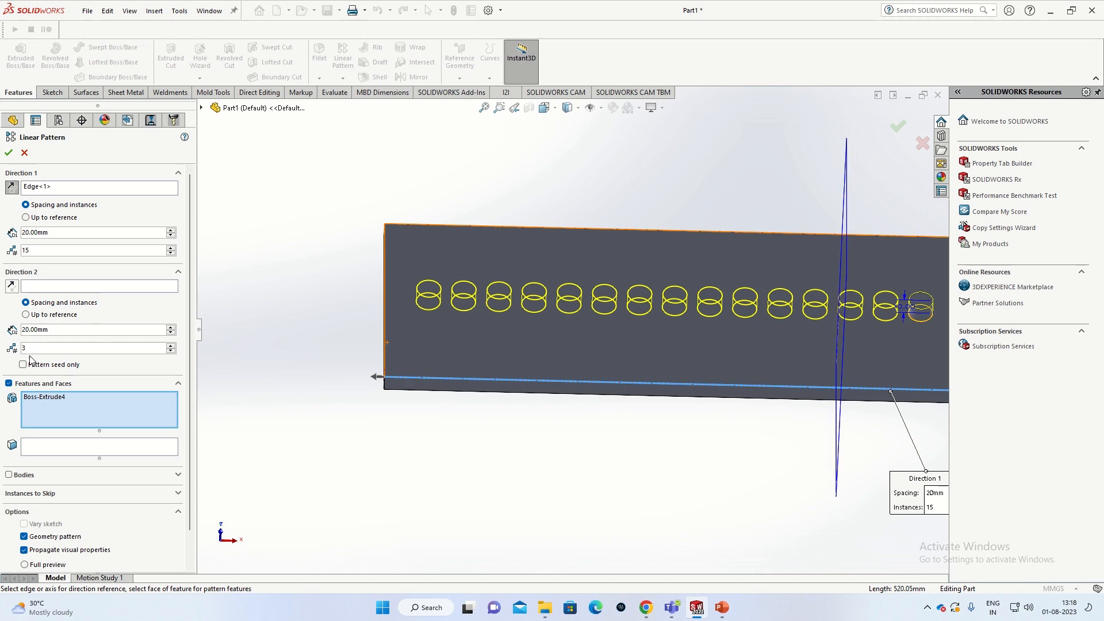
scroll(710, 370, up, 3)
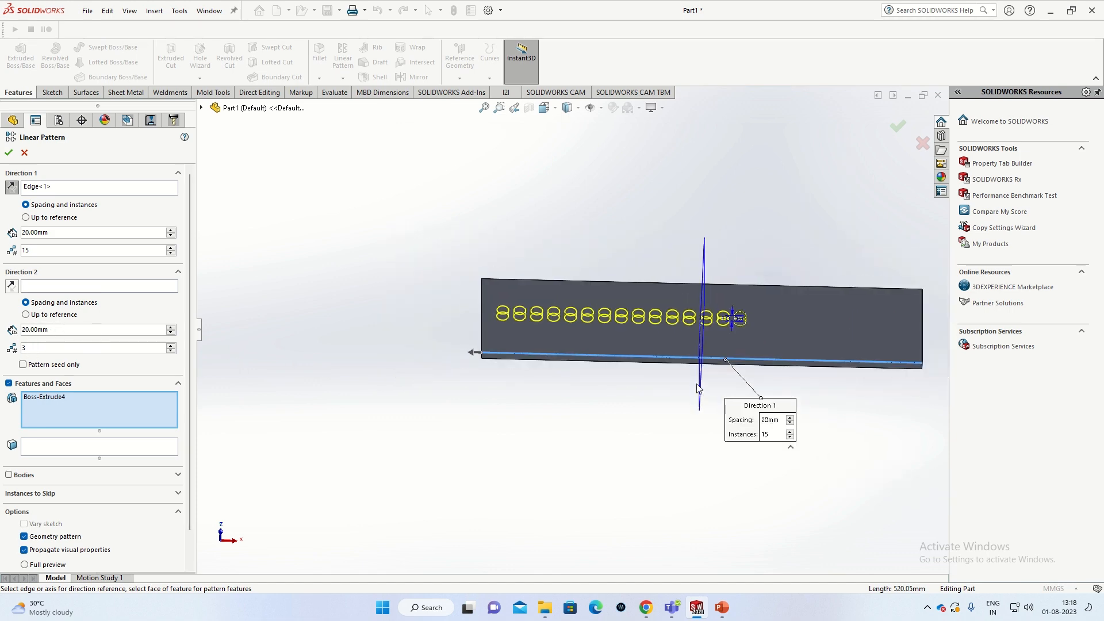
scroll(786, 371, down, 3)
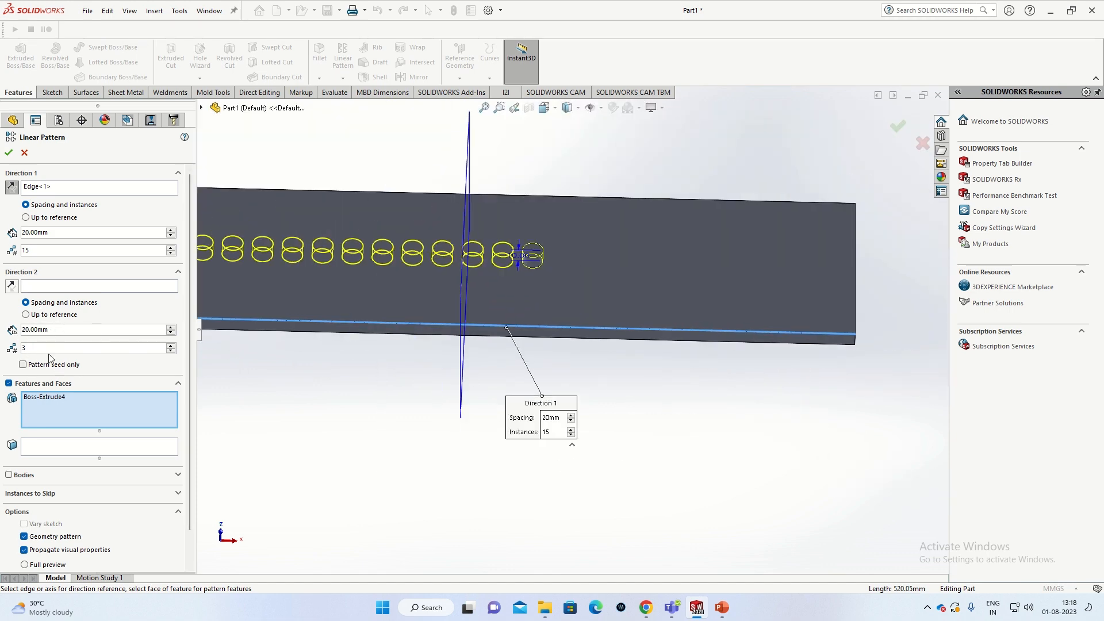
scroll(299, 306, up, 2)
scroll(268, 305, down, 3)
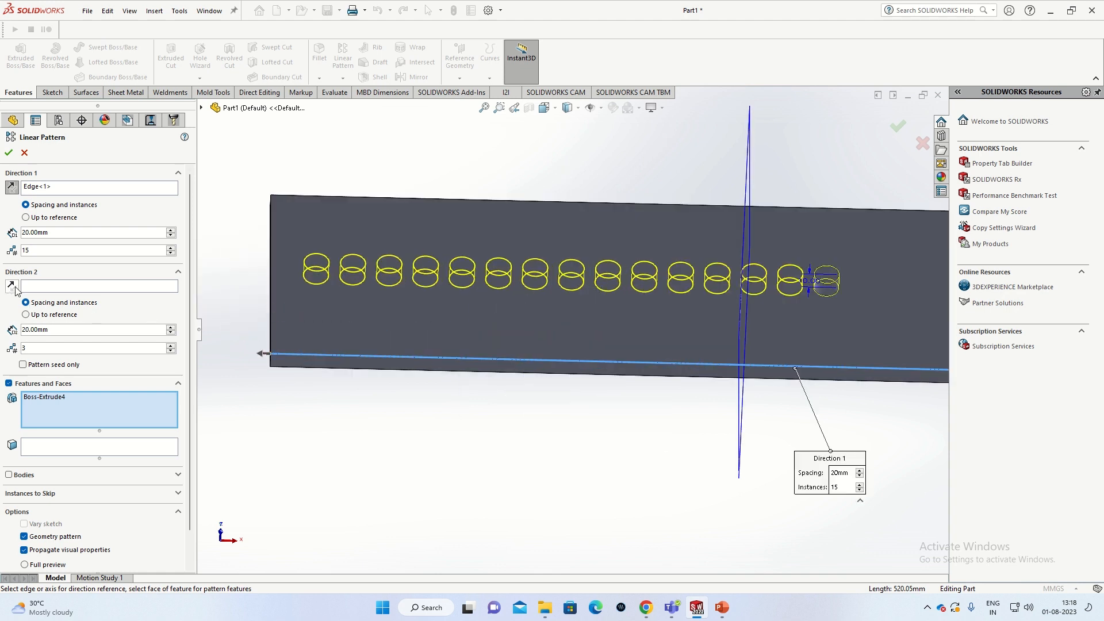
click(35, 286)
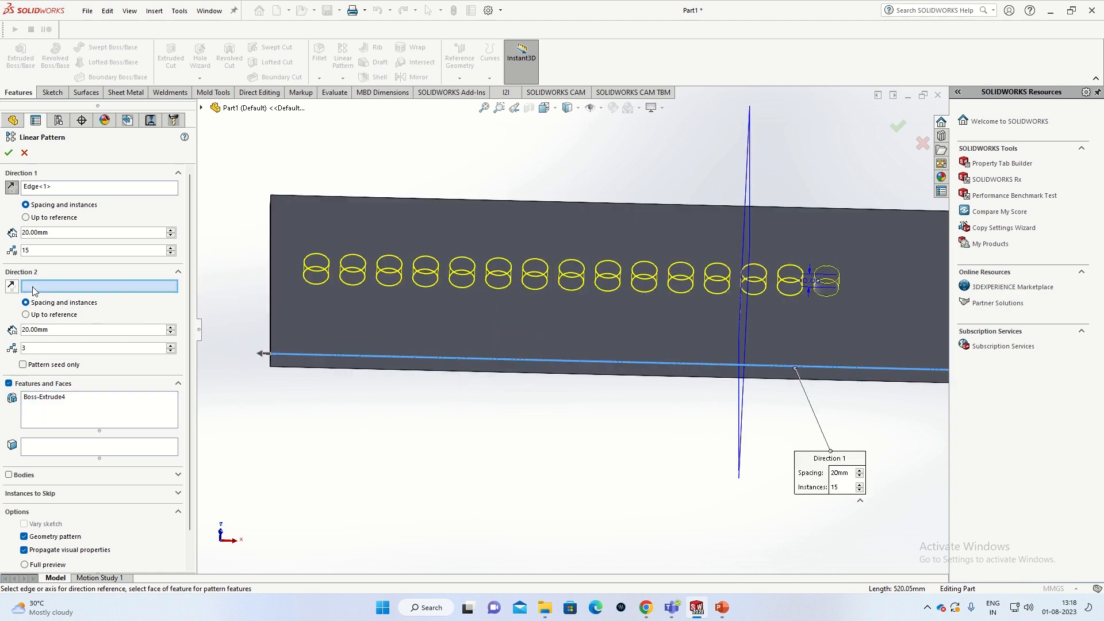
click(271, 309)
scroll(565, 308, up, 2)
scroll(518, 334, down, 3)
scroll(519, 334, up, 2)
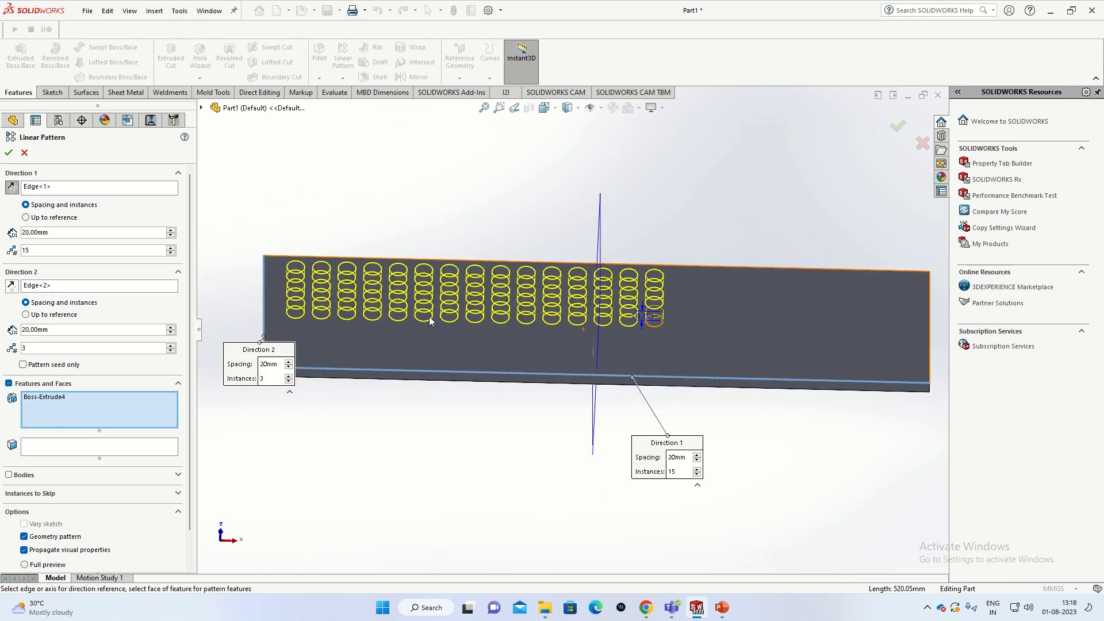
scroll(429, 317, down, 3)
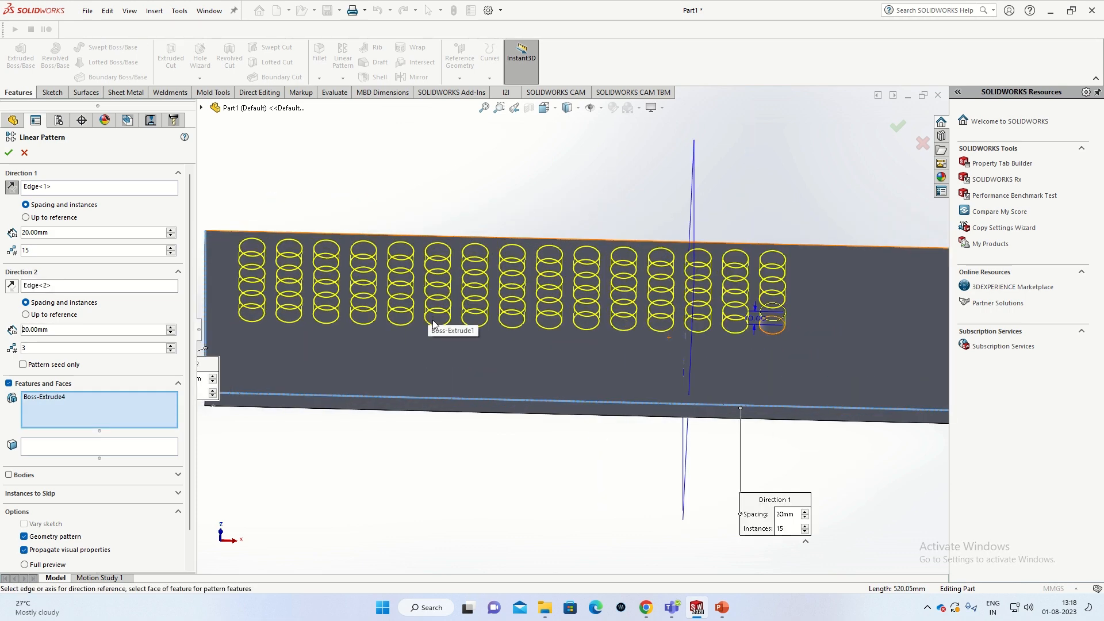
- Set Direction 2 to 30 mm spacing with 2 instances and accept the linear pattern of cylindrical bosses
click(45, 329)
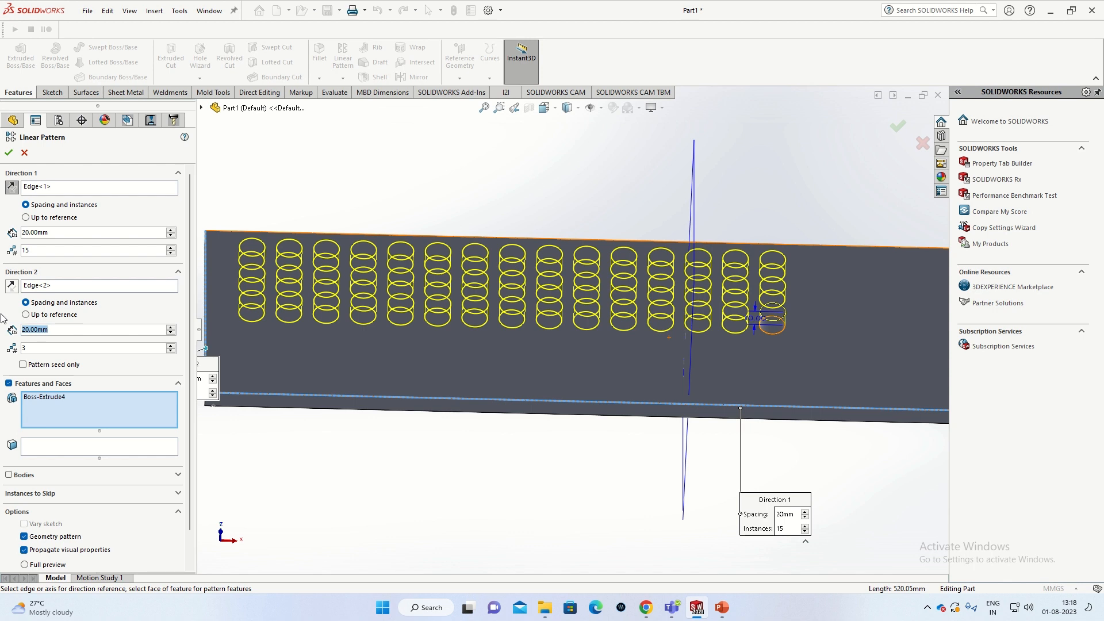
text(30)
key(Return)
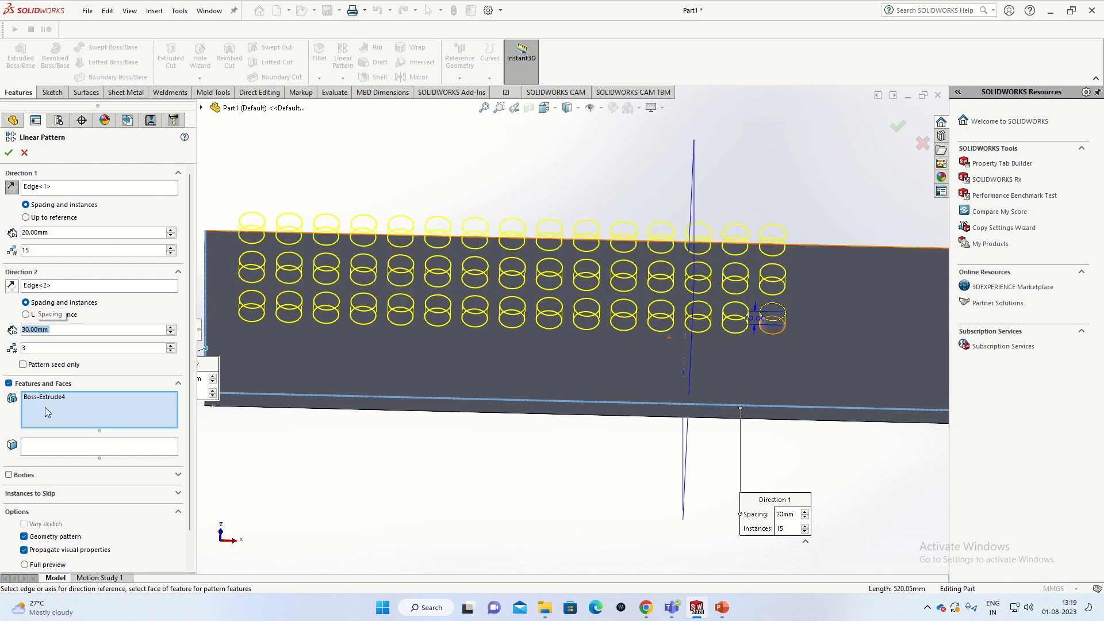
click(171, 351)
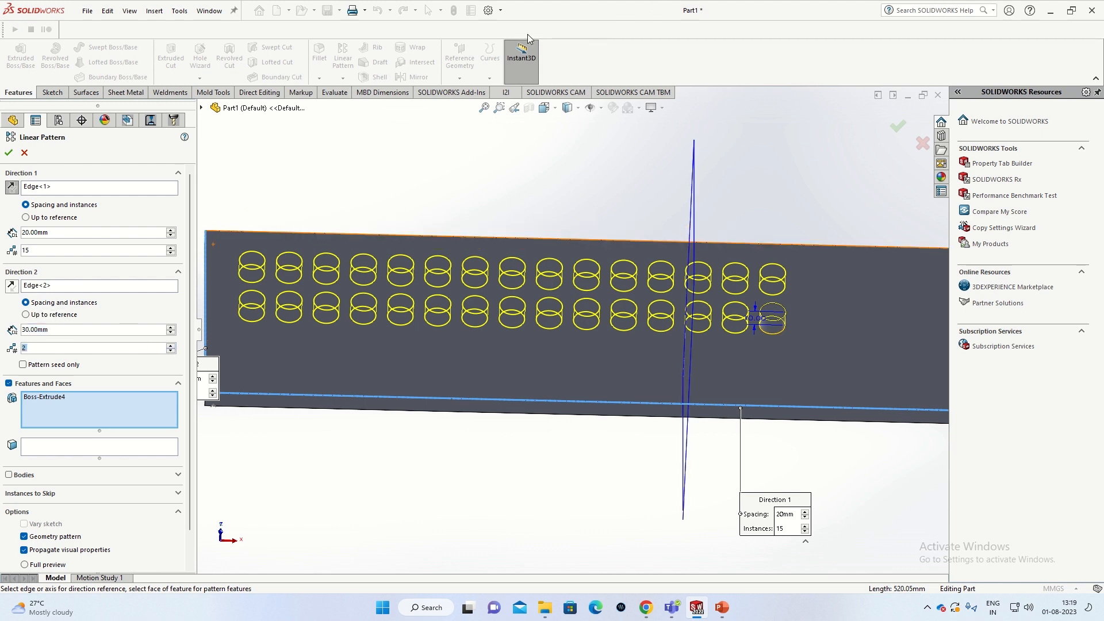
mouse_move(498, 2)
click(473, 26)
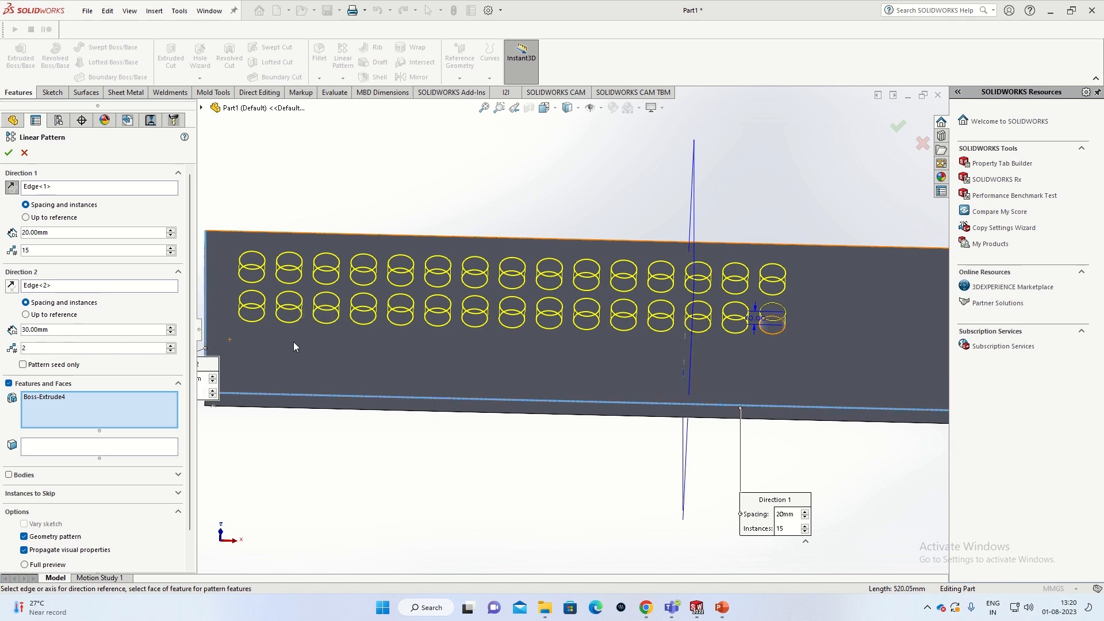
scroll(320, 360, up, 1)
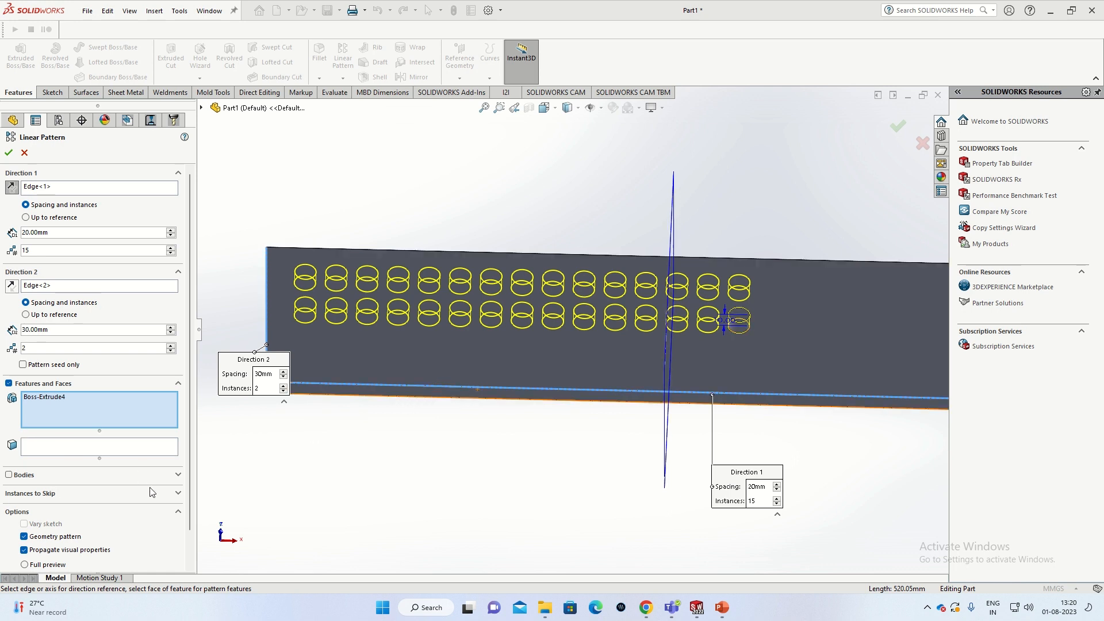
scroll(151, 492, down, 1)
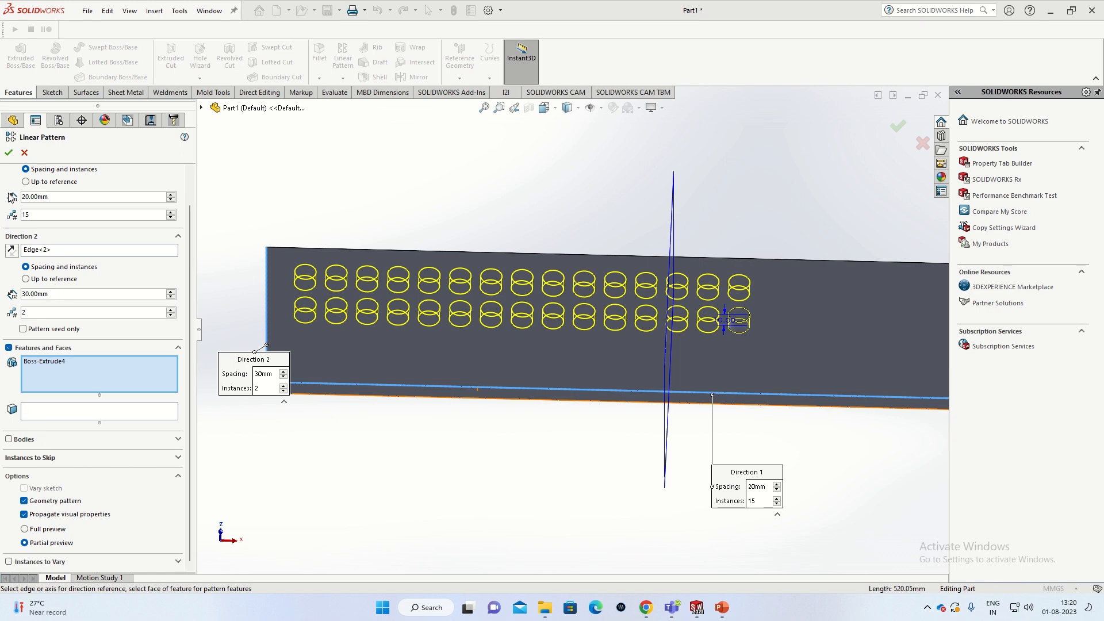
click(9, 156)
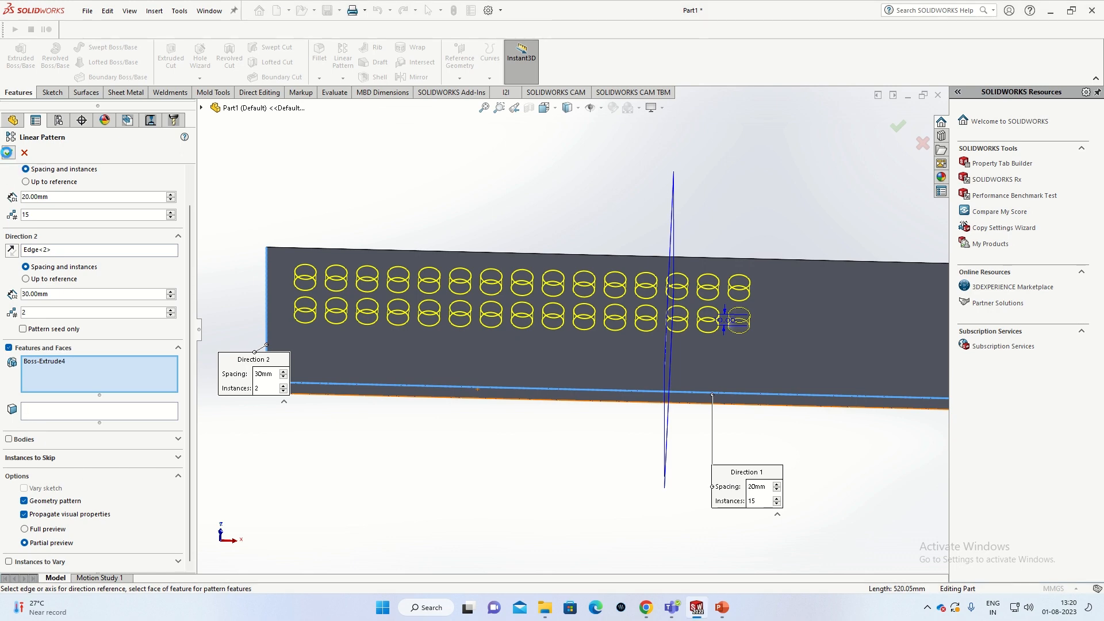
scroll(579, 337, down, 2)
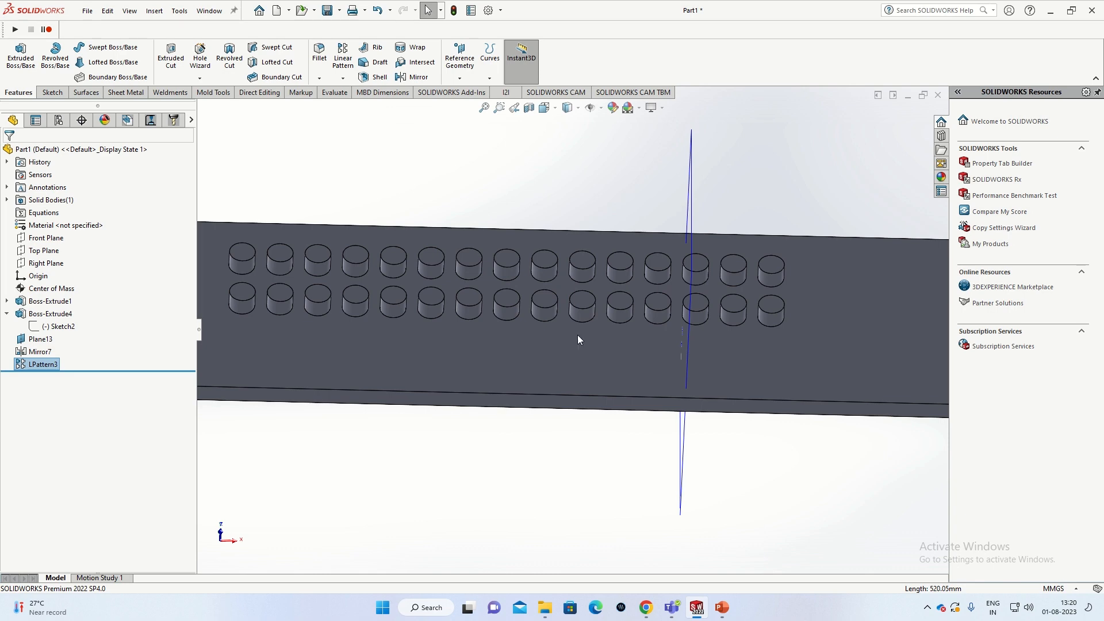
- Edit the linear pattern to skip boss instances (11, 1), (5, 2) and (8, 2)
right_click(44, 365)
click(66, 372)
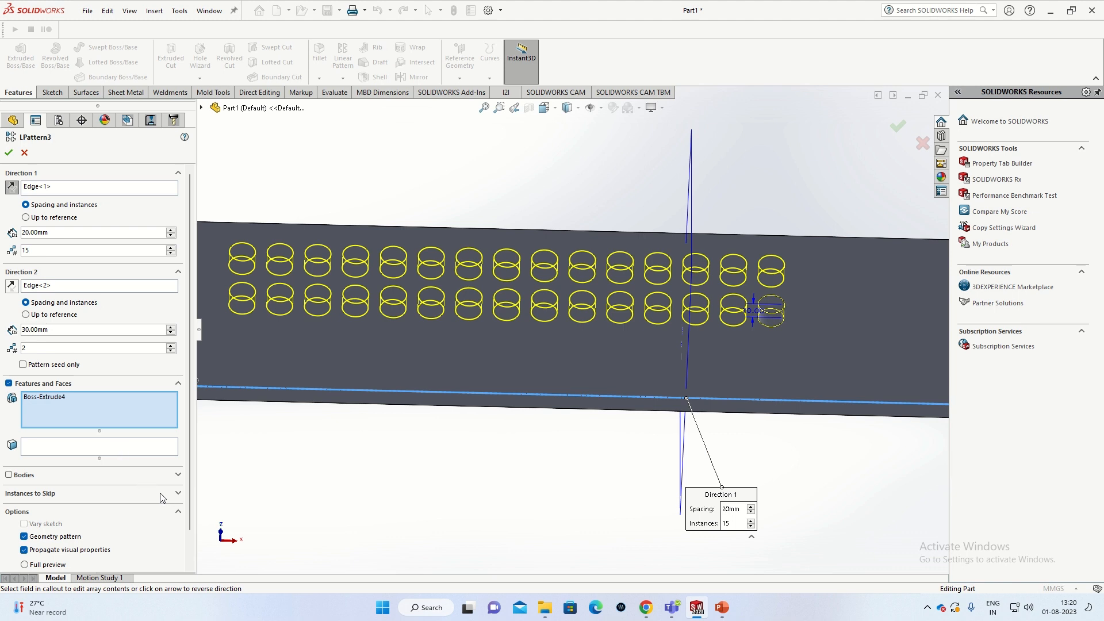
scroll(162, 498, down, 1)
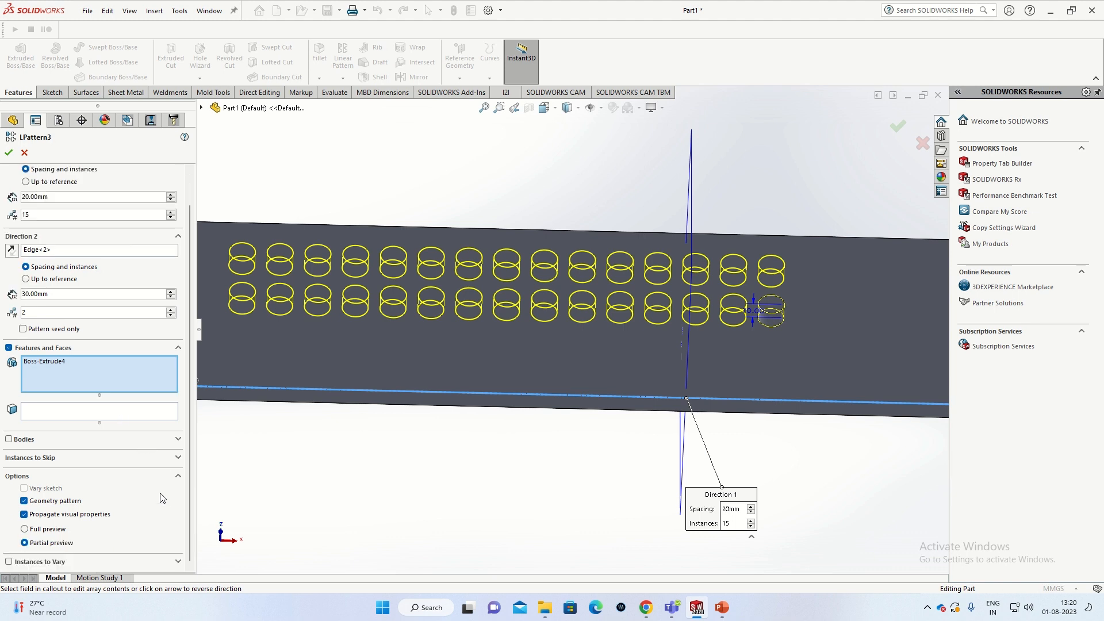
click(162, 458)
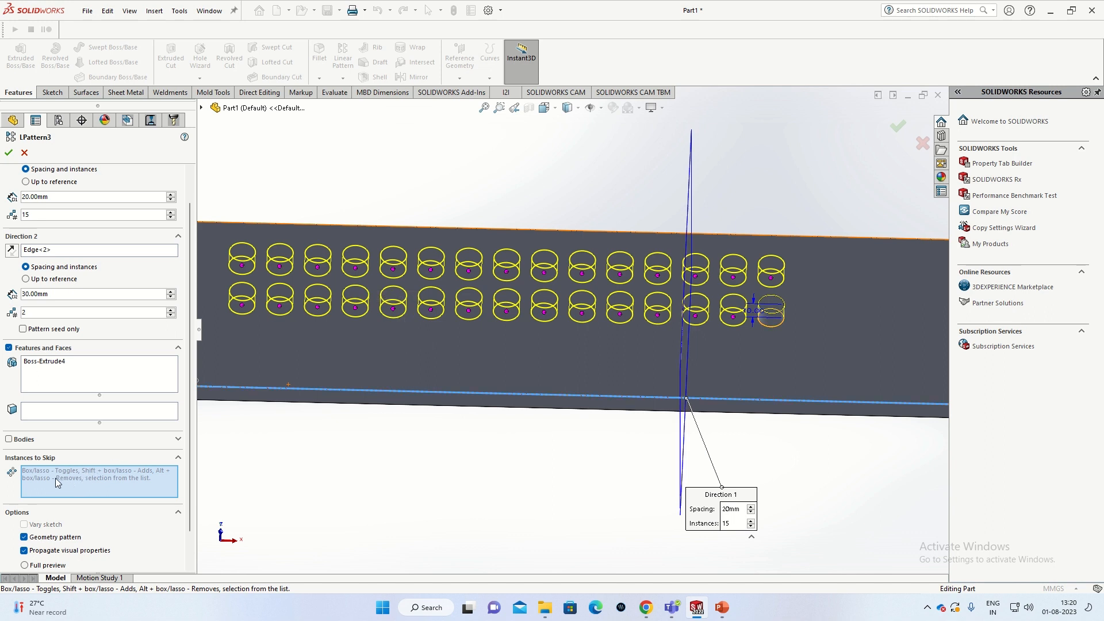
click(393, 308)
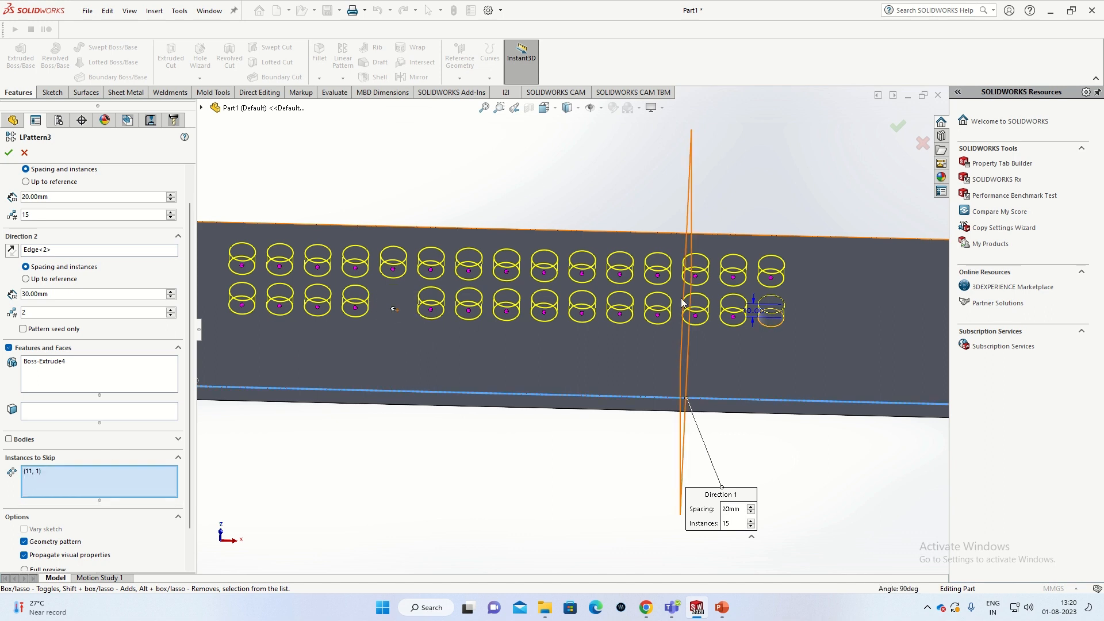
click(622, 274)
click(507, 272)
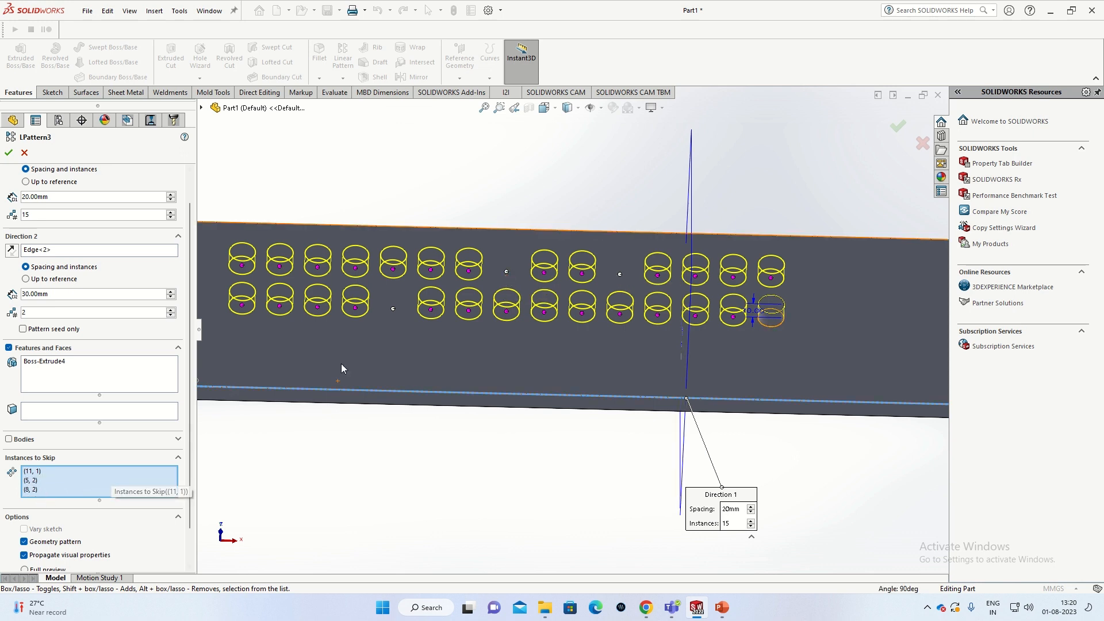
click(8, 153)
- Examine both rows of patterned bosses on the plate, up close and as a whole
scroll(636, 340, down, 3)
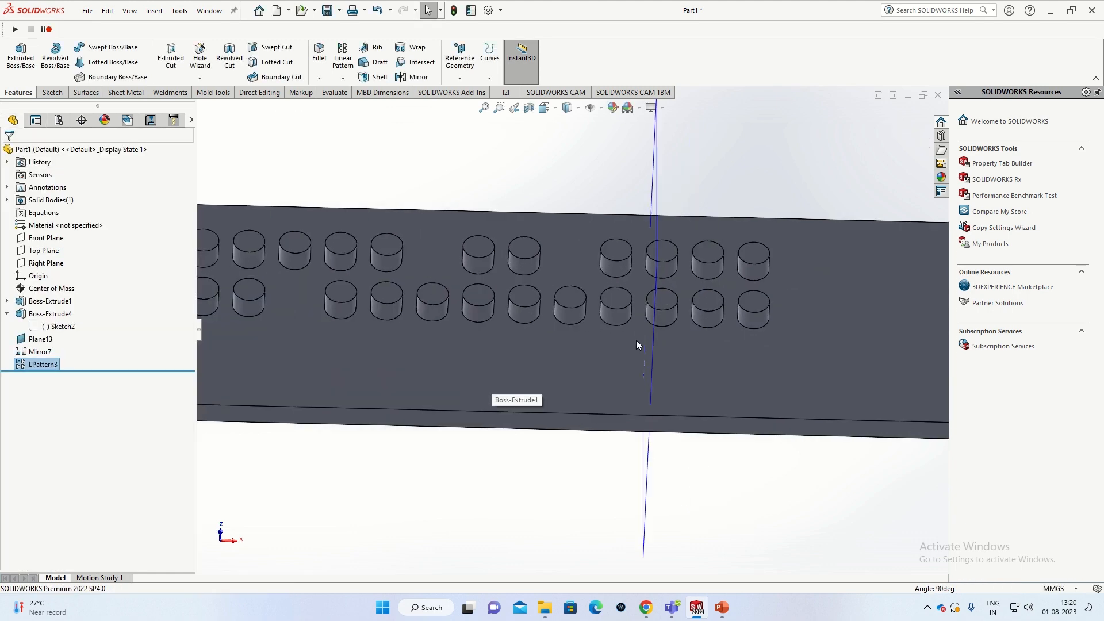
scroll(637, 342, up, 2)
middle_drag(636, 350, 567, 381)
scroll(567, 381, up, 1)
scroll(579, 342, up, 2)
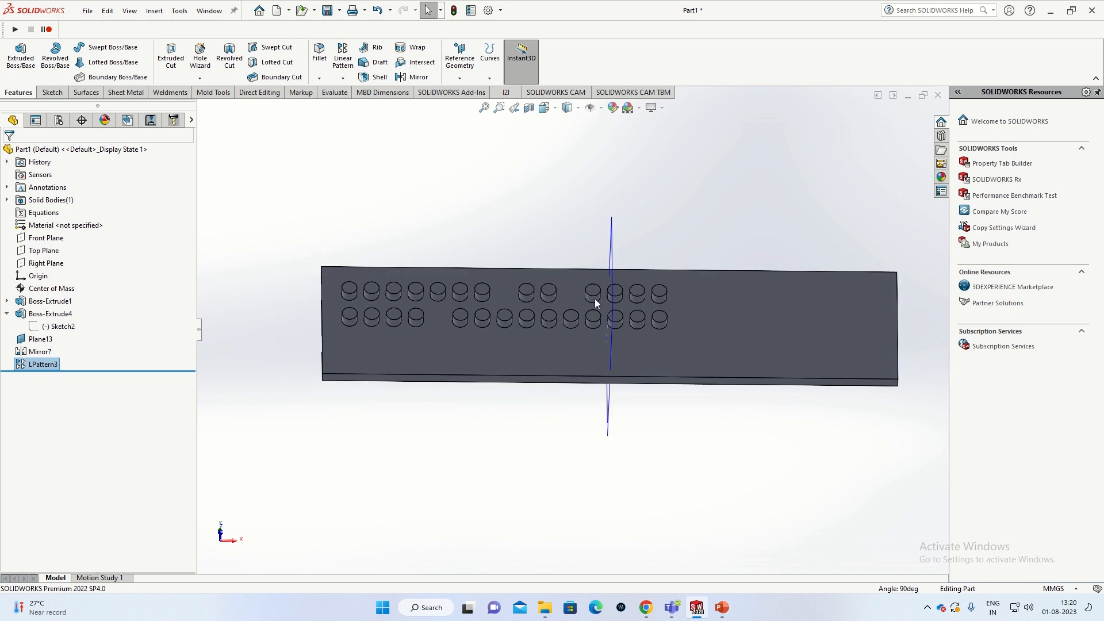
scroll(576, 322, down, 2)
scroll(436, 345, up, 2)
scroll(435, 351, down, 3)
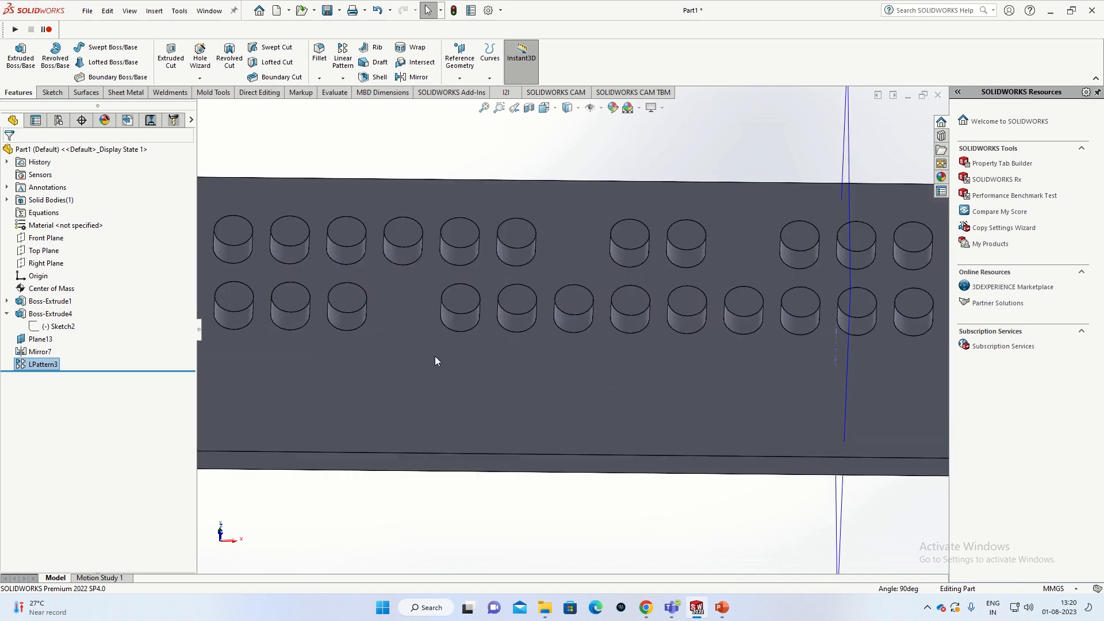
scroll(402, 362, up, 2)
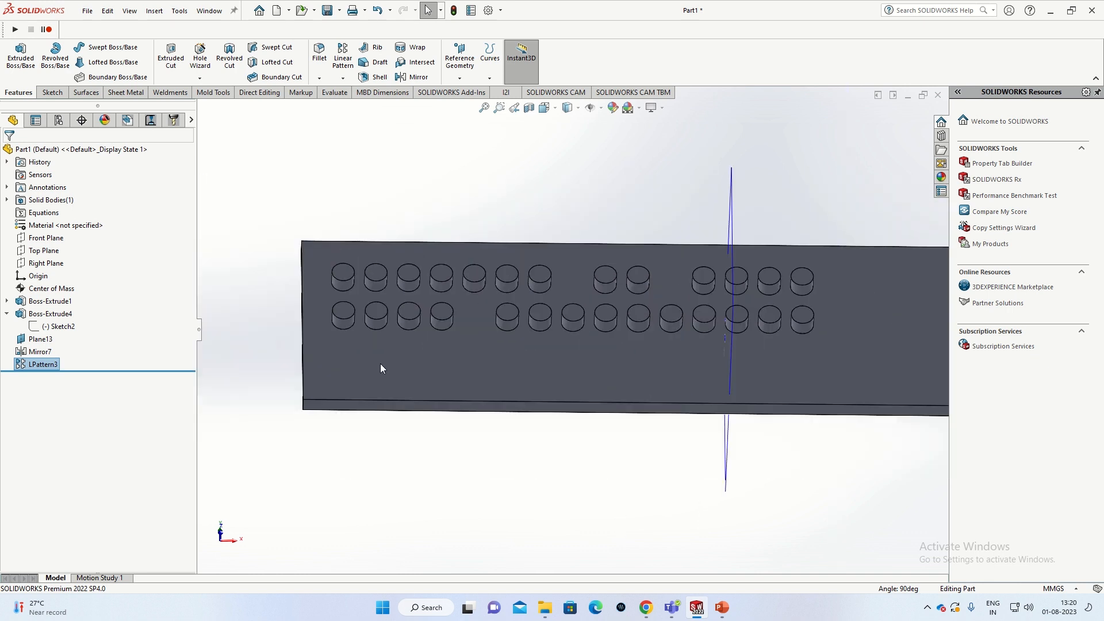
- Edit the seed boss Boss-Extrude4 and turn off Merge result so it is separate from the plate
click(354, 281)
right_click(42, 302)
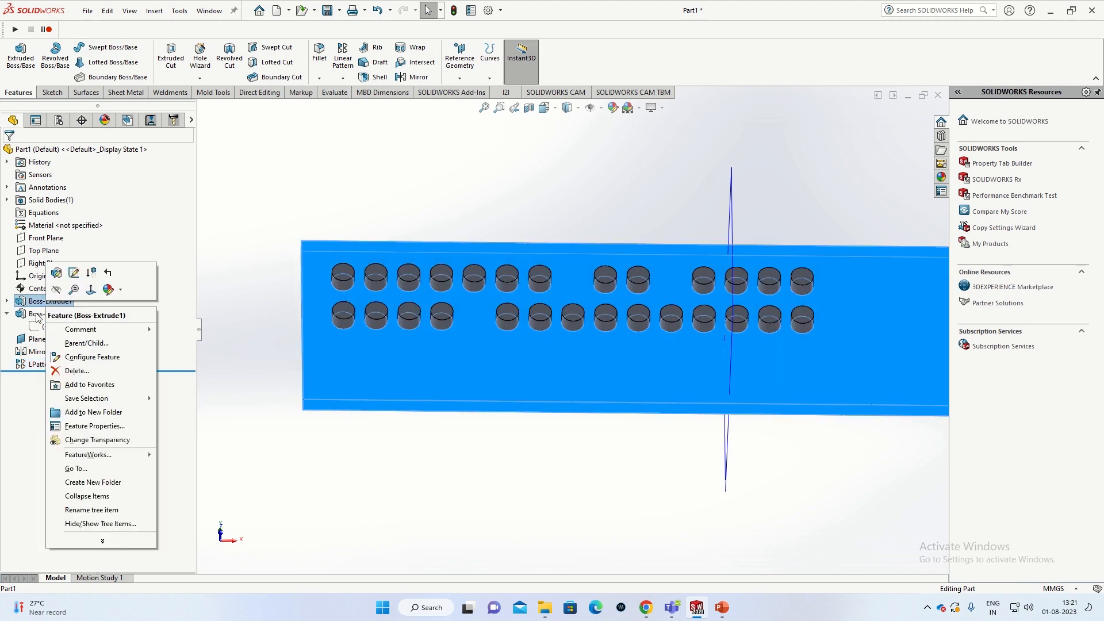
click(36, 315)
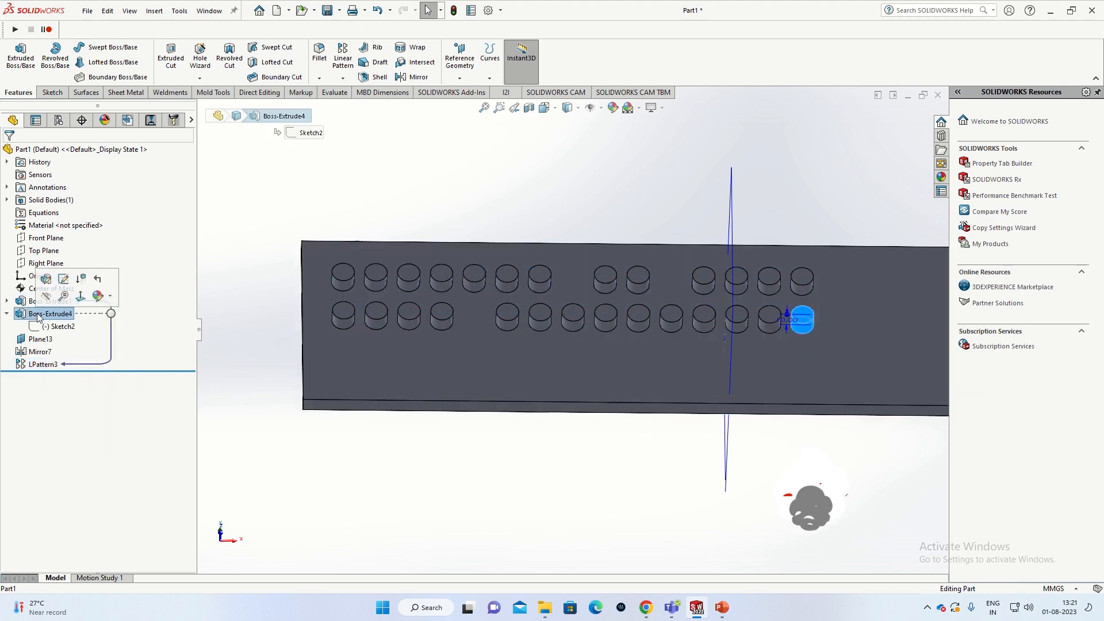
click(46, 280)
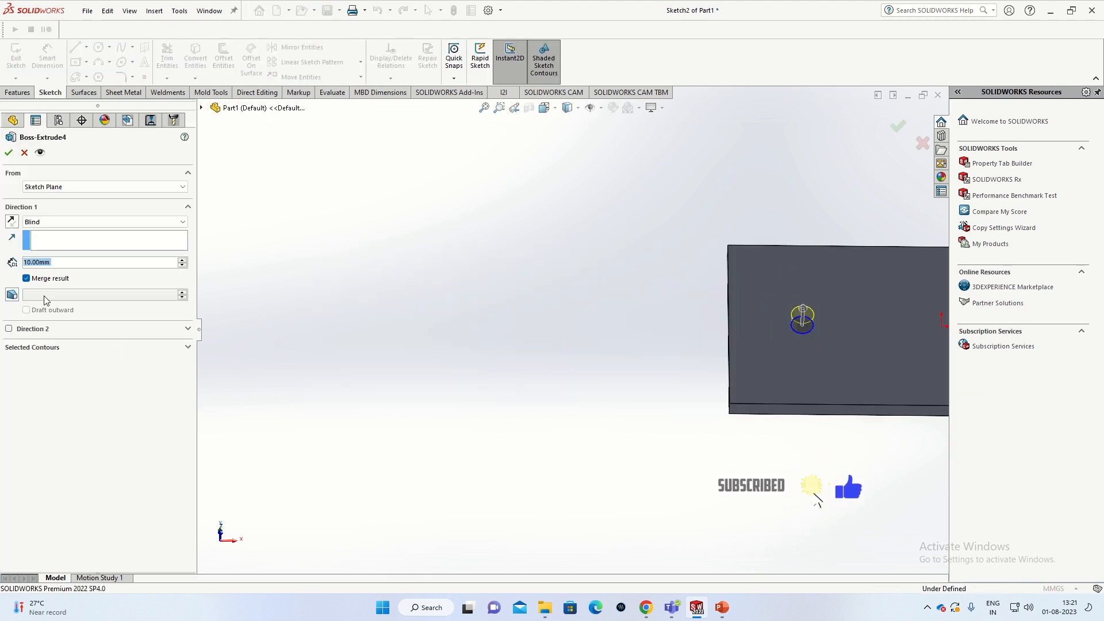
scroll(886, 371, down, 2)
scroll(837, 373, up, 4)
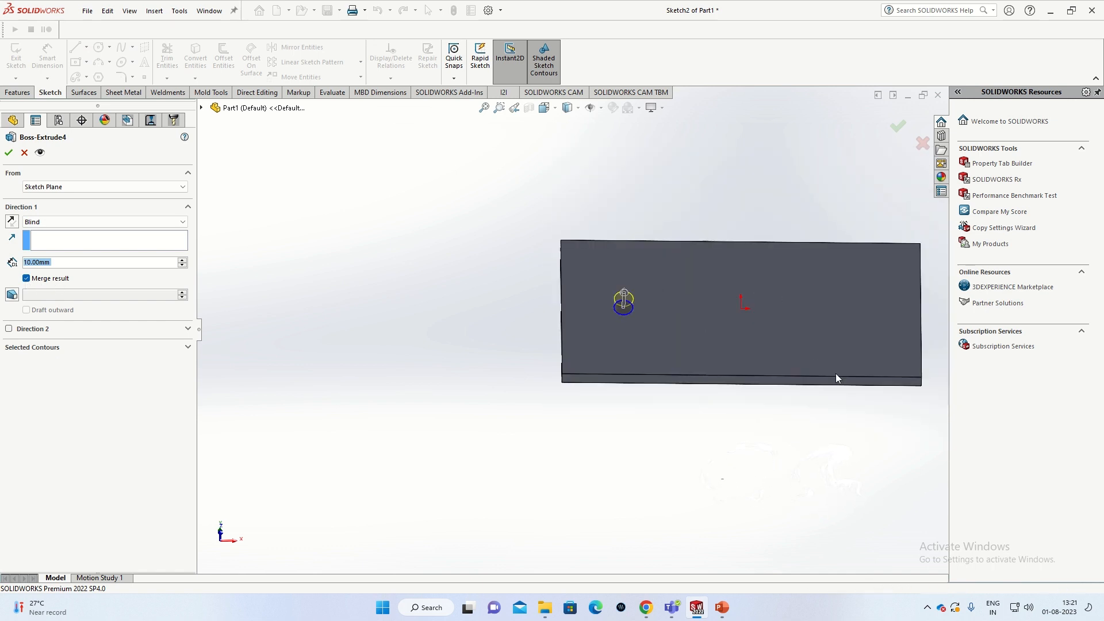
scroll(834, 363, down, 3)
scroll(833, 364, up, 2)
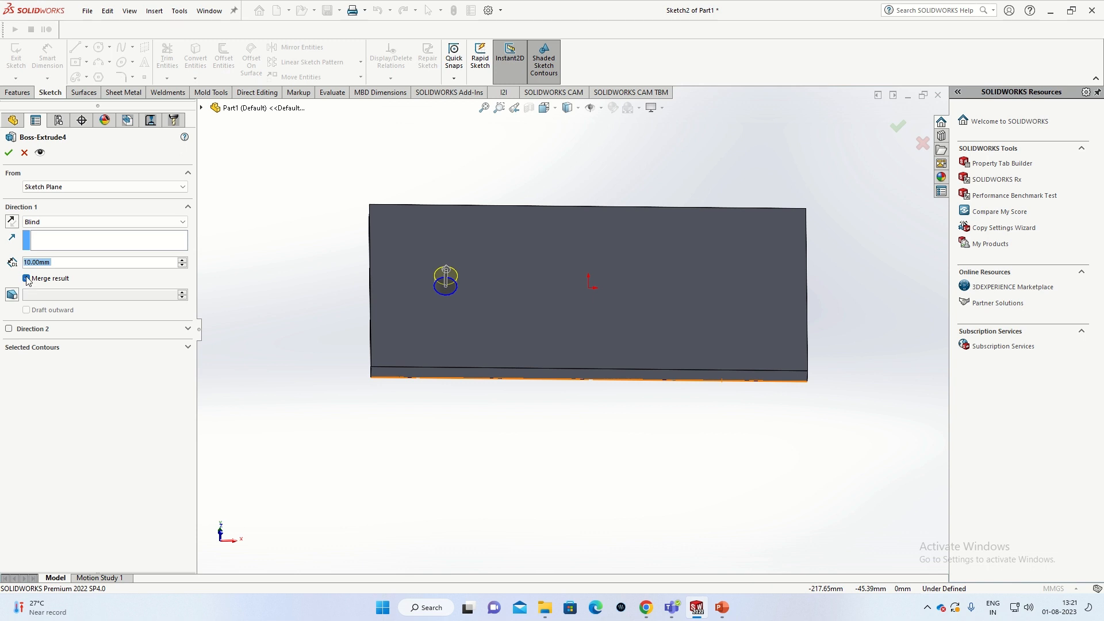
click(9, 152)
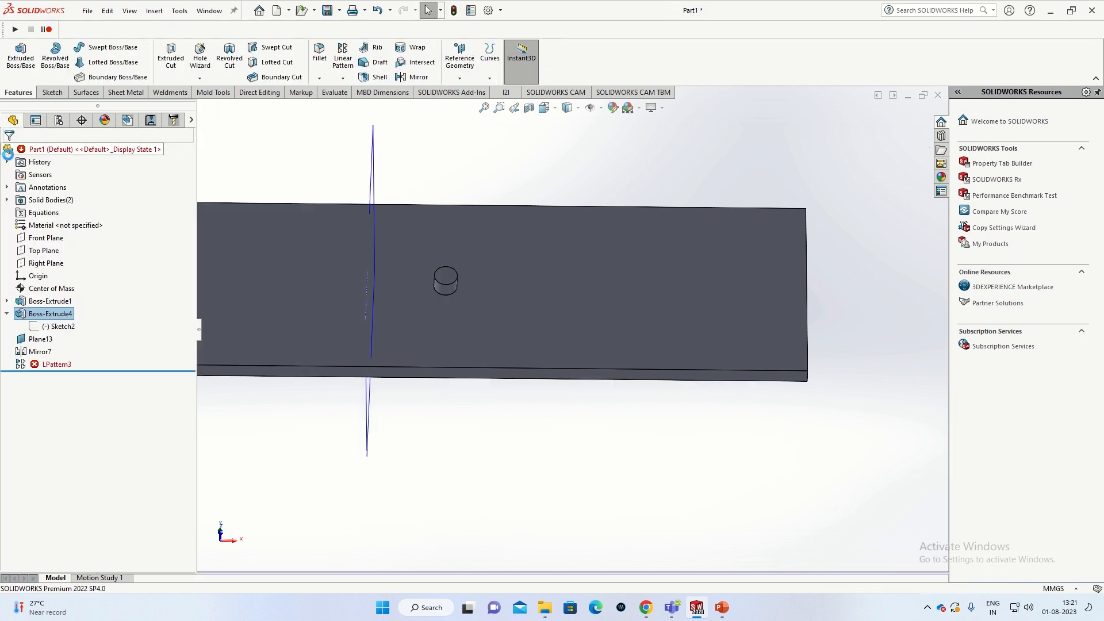
- Inspect the settings of the linear pattern LPattern3 and close them without changes
scroll(391, 378, up, 3)
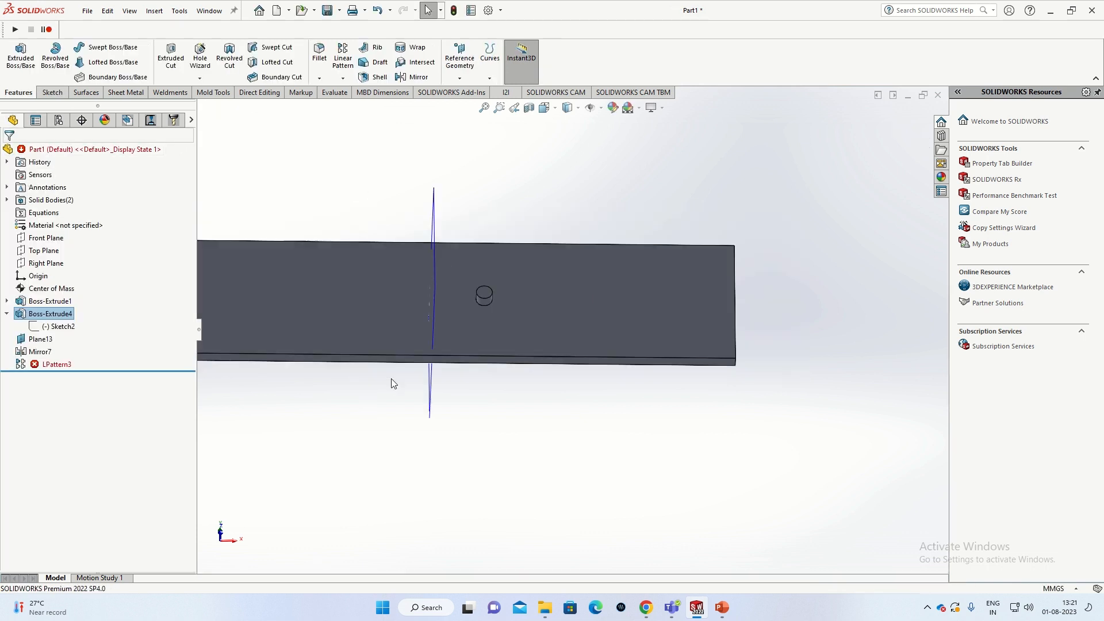
right_click(55, 368)
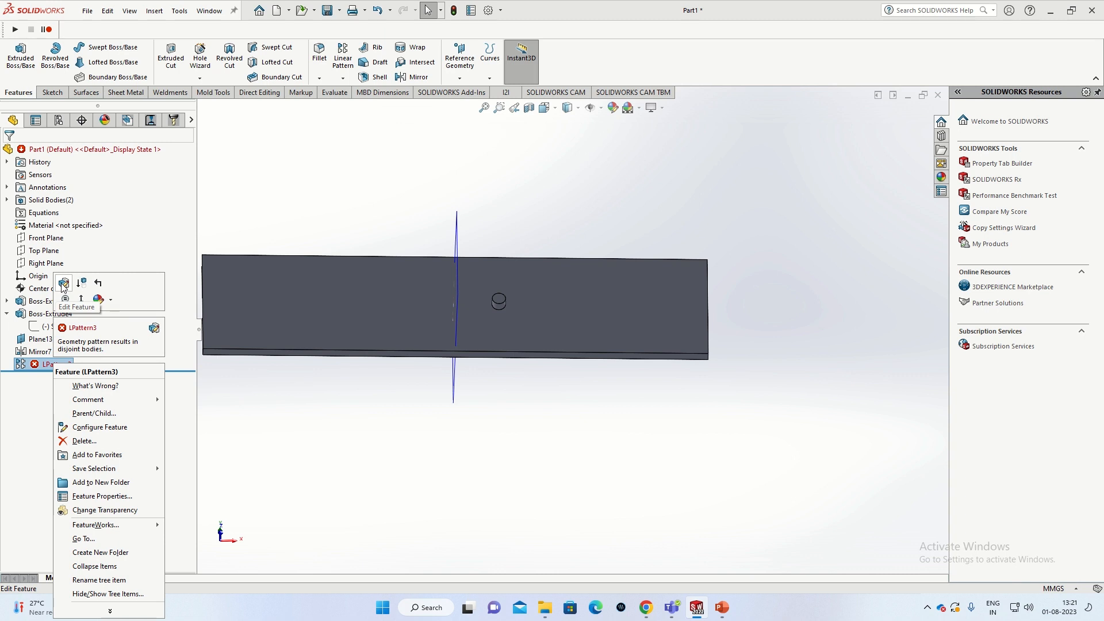
click(64, 284)
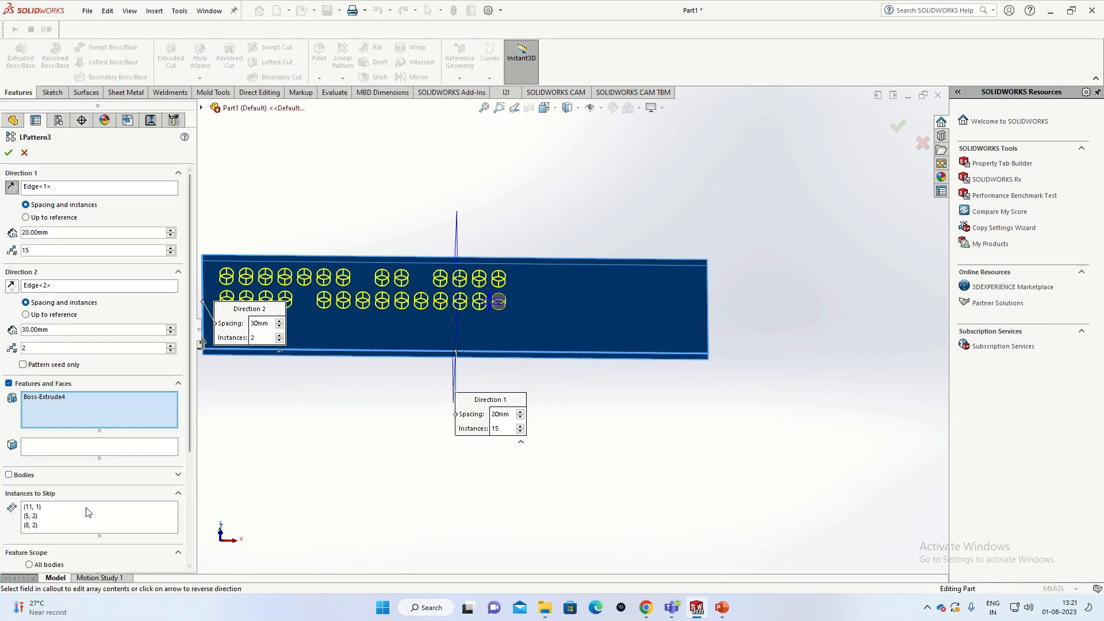
click(24, 152)
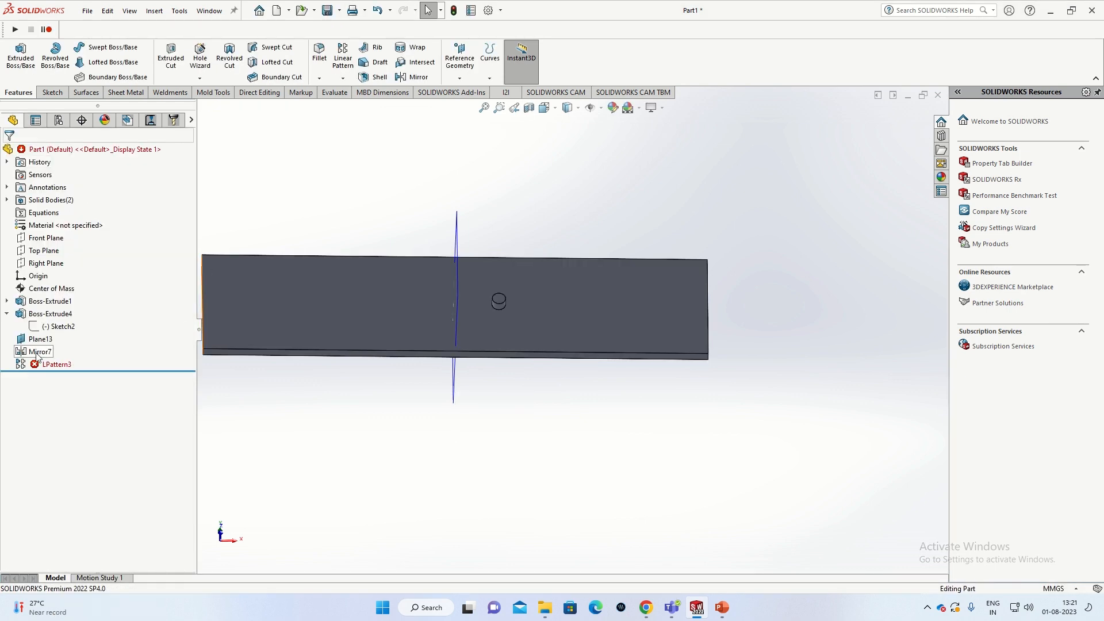
- Turn Merge result back on for the seed boss Boss-Extrude4
right_click(44, 313)
click(55, 280)
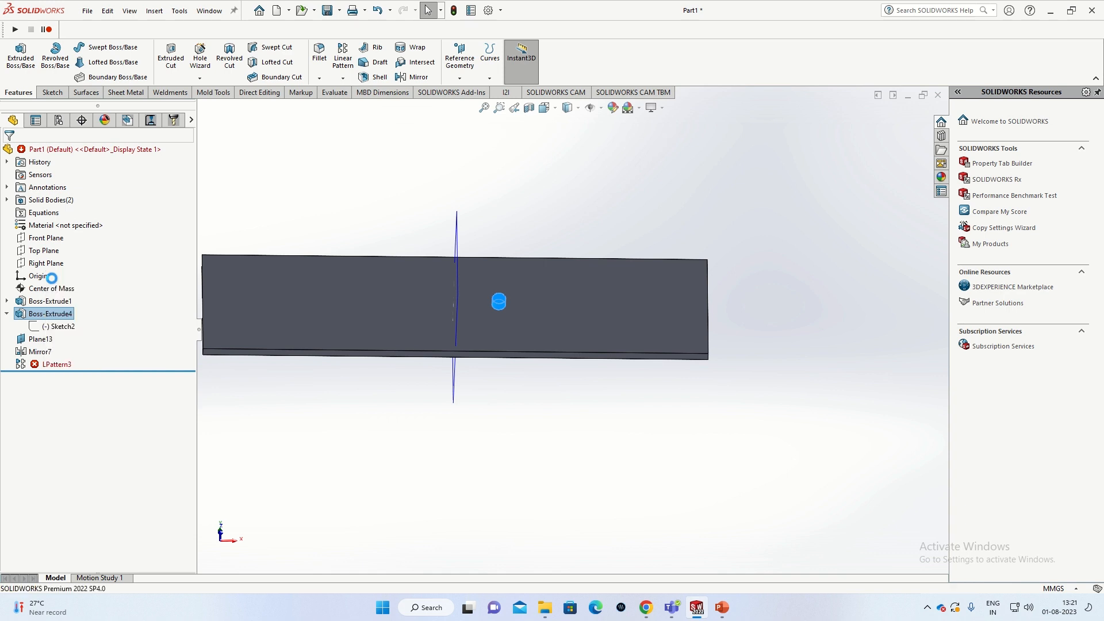
click(27, 279)
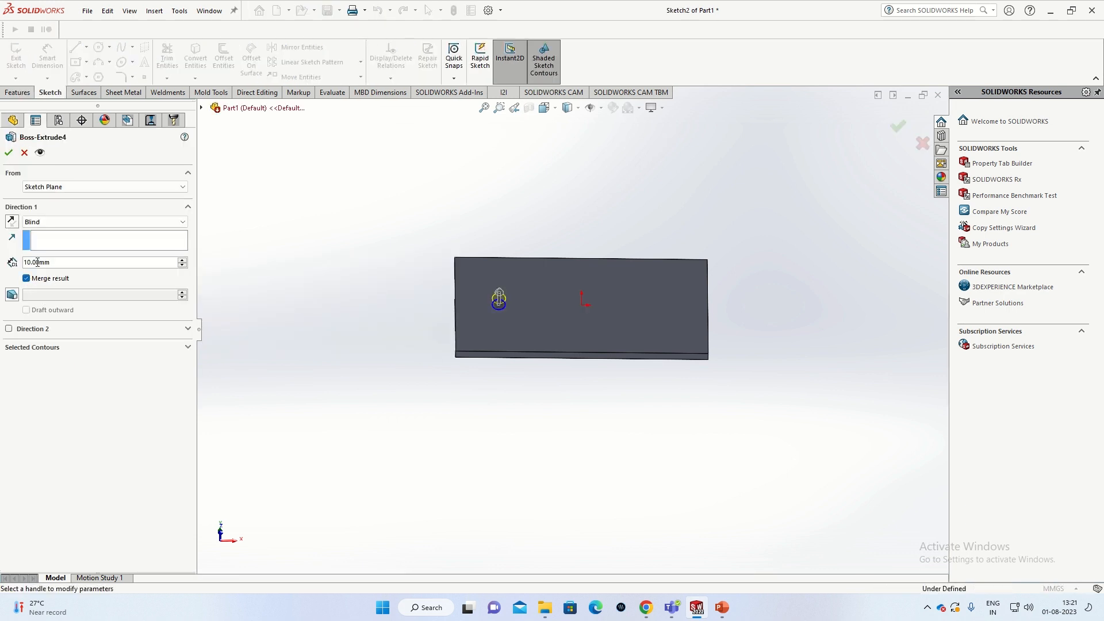
click(9, 153)
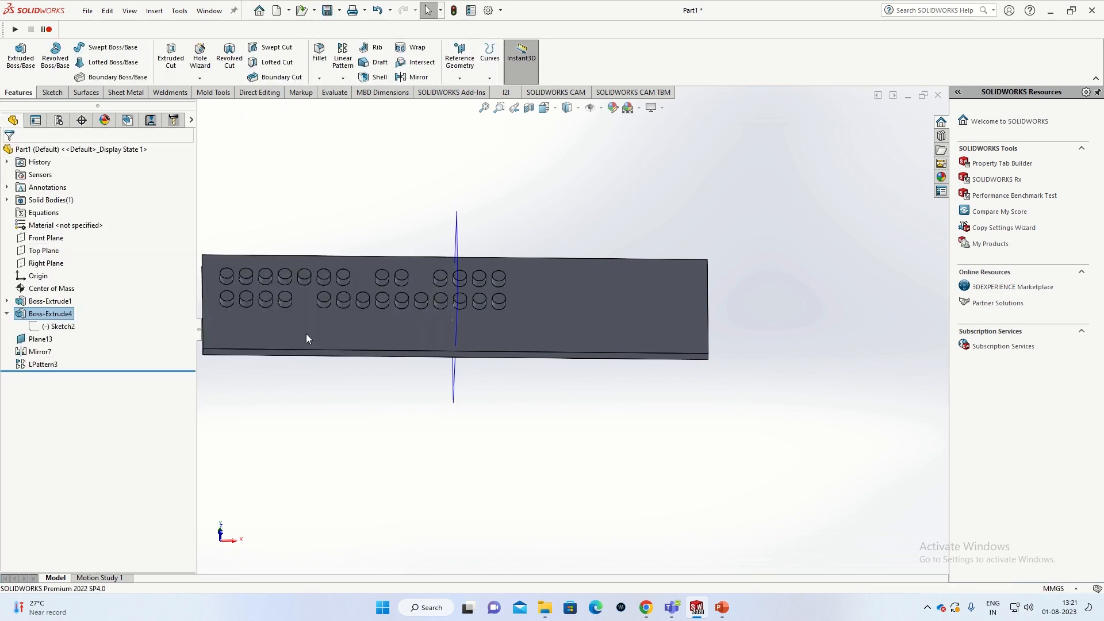
- Disable Merge result again in the seed boss extrusion Boss-Extrude4 and accept the edit
right_click(49, 315)
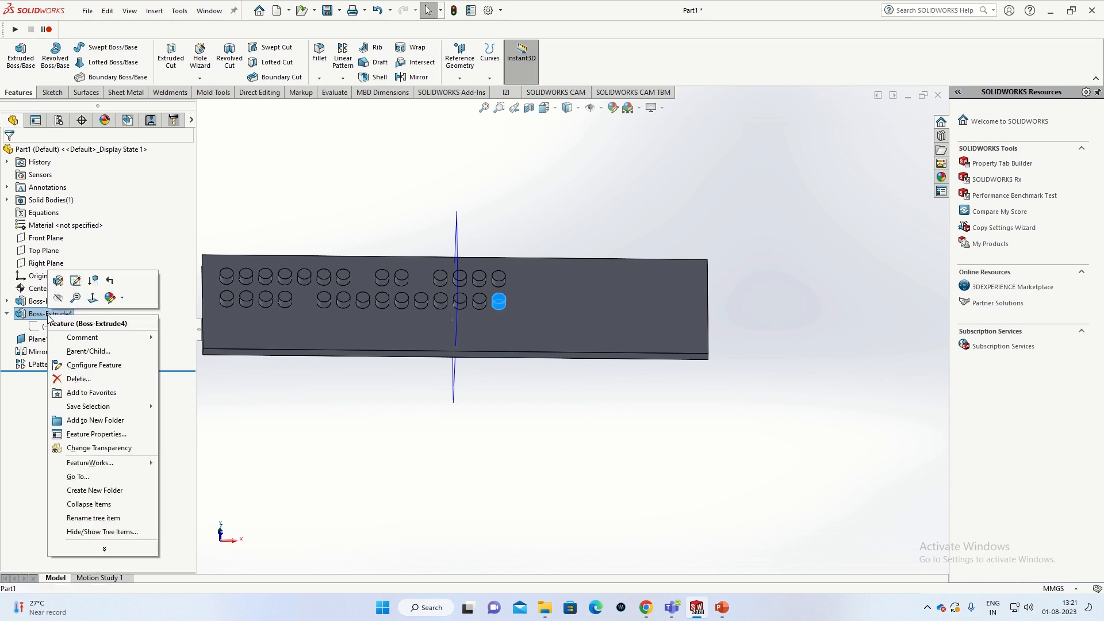
click(57, 282)
click(26, 278)
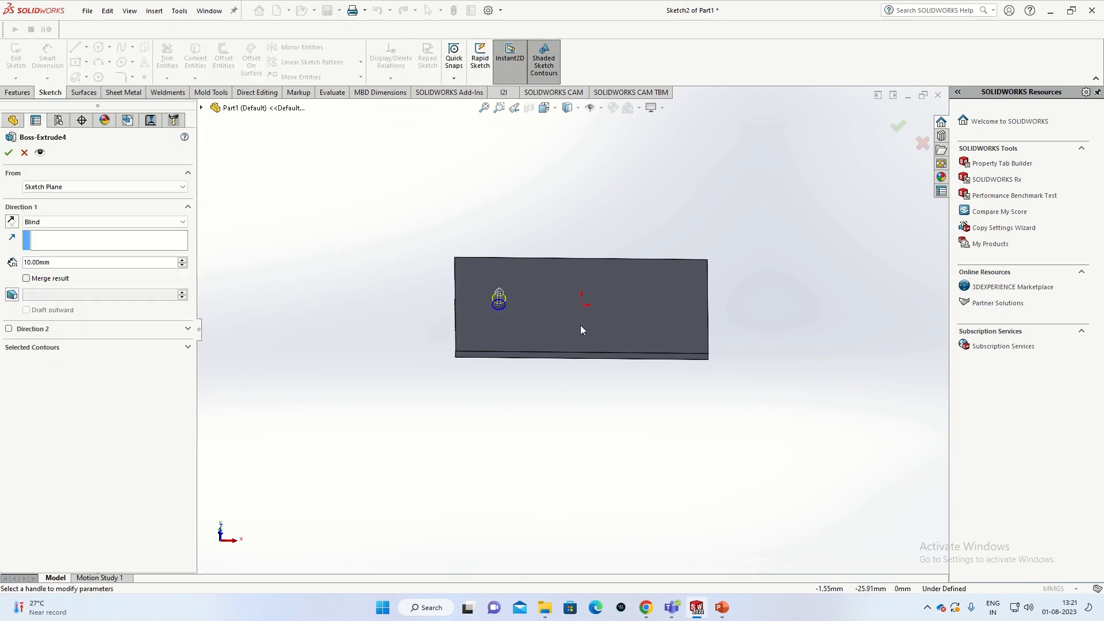
scroll(575, 328, down, 2)
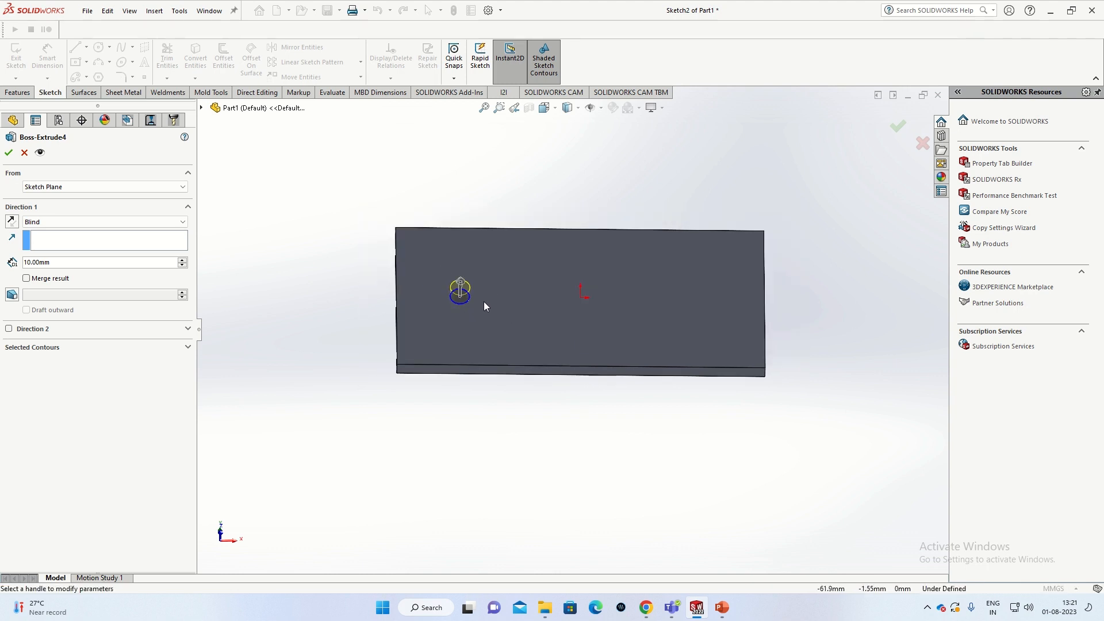
click(8, 153)
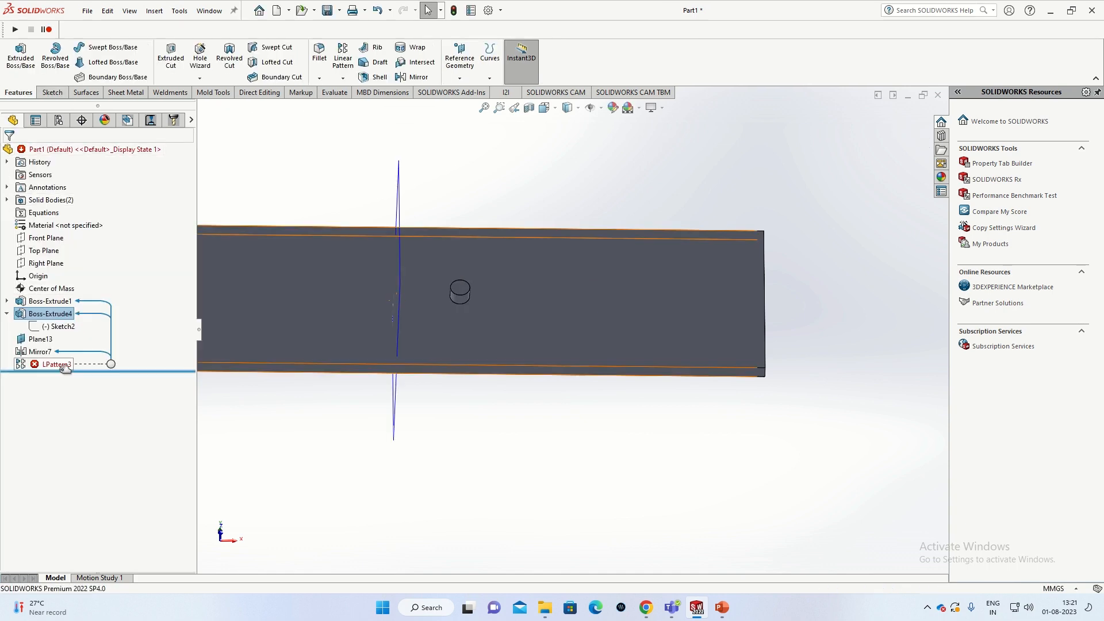
- Edit linear pattern LPattern3 to pattern the Boss-Extrude4 solid body under Bodies instead of Features and Faces, and accept it
right_click(52, 366)
click(62, 290)
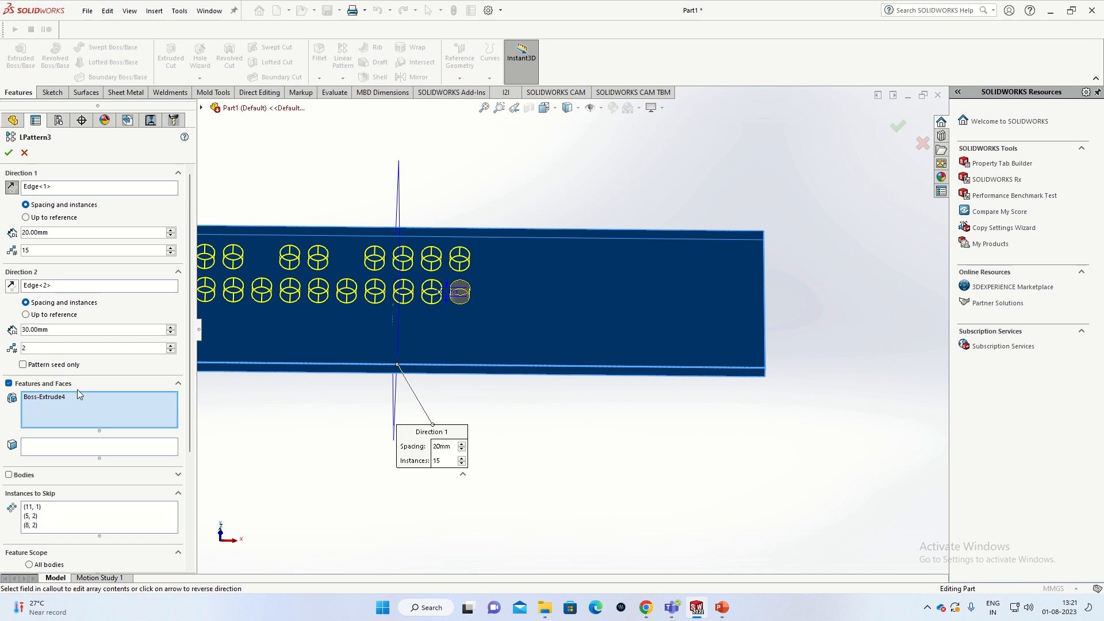
key(f)
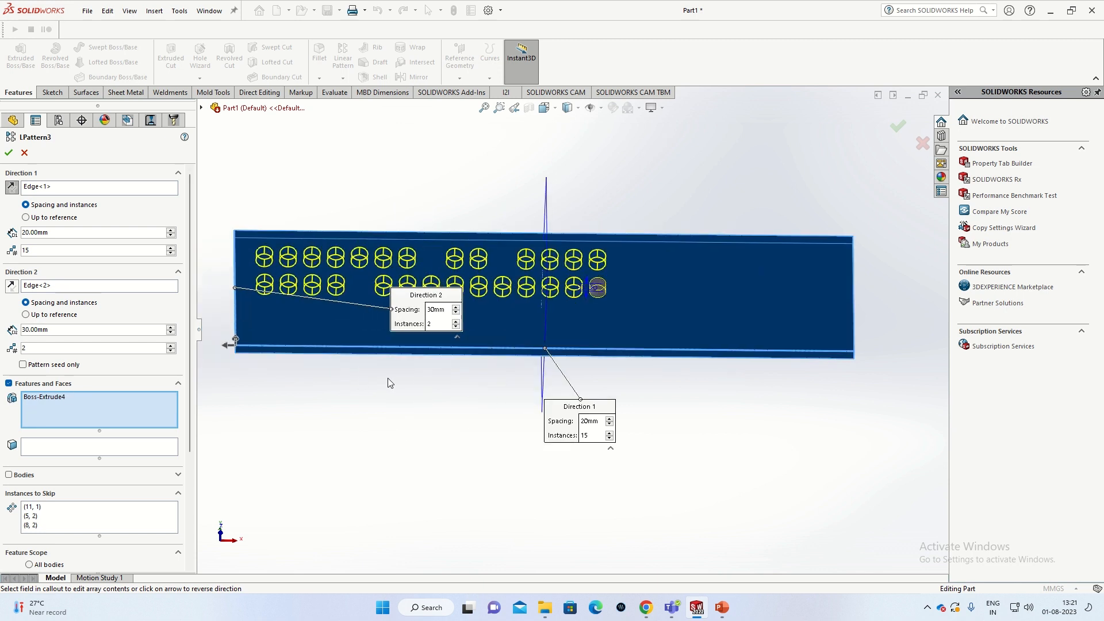
click(9, 384)
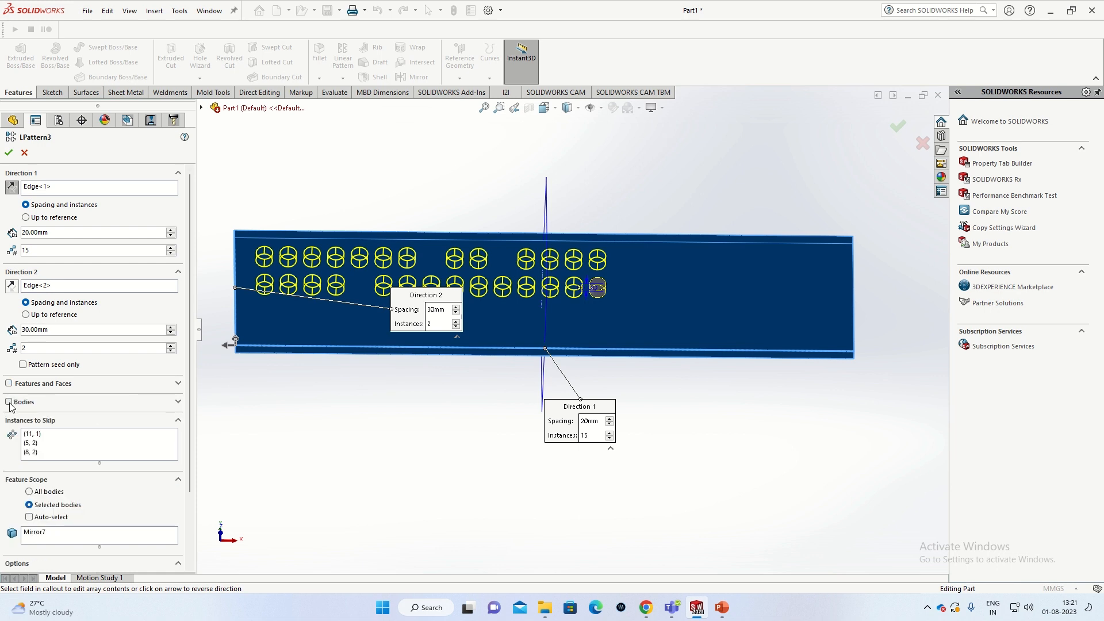
click(9, 402)
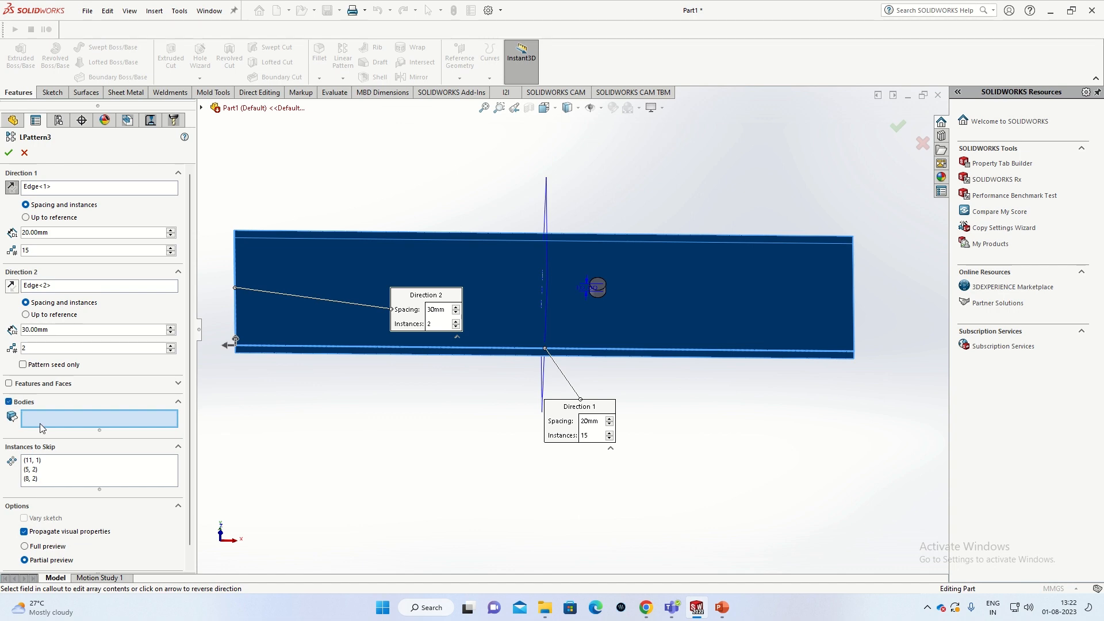
click(598, 291)
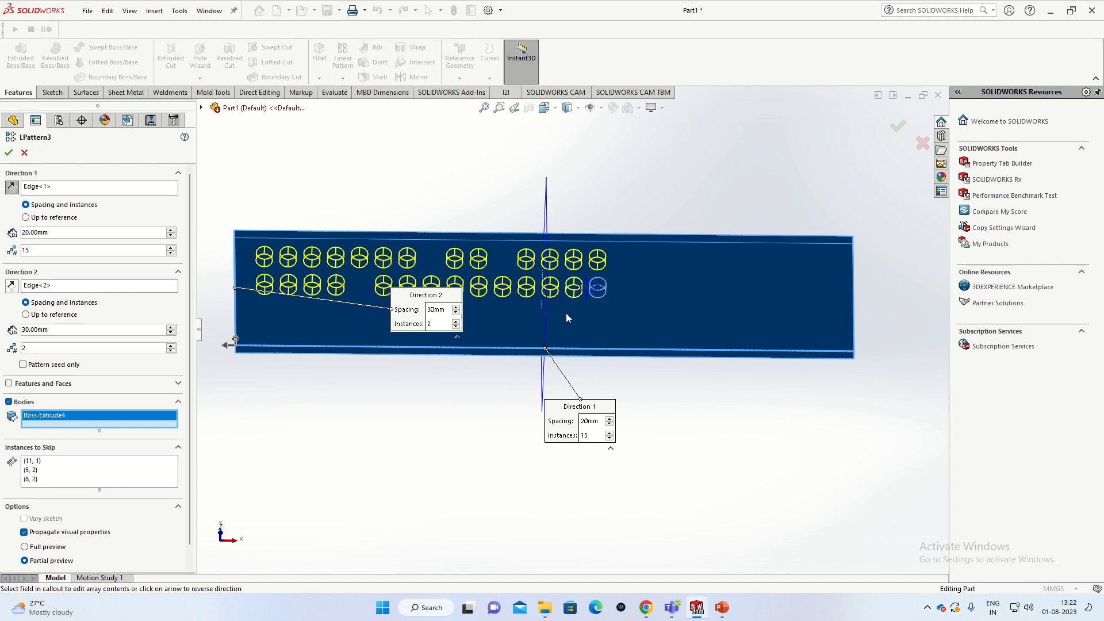
scroll(566, 313, up, 2)
scroll(527, 309, down, 3)
scroll(547, 322, up, 1)
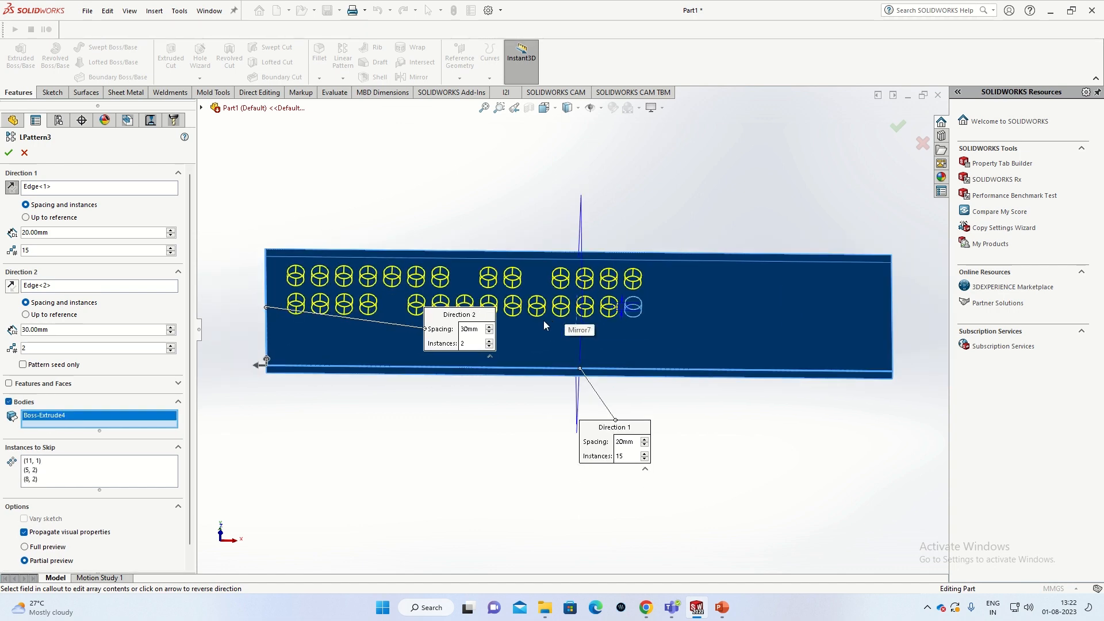
click(8, 153)
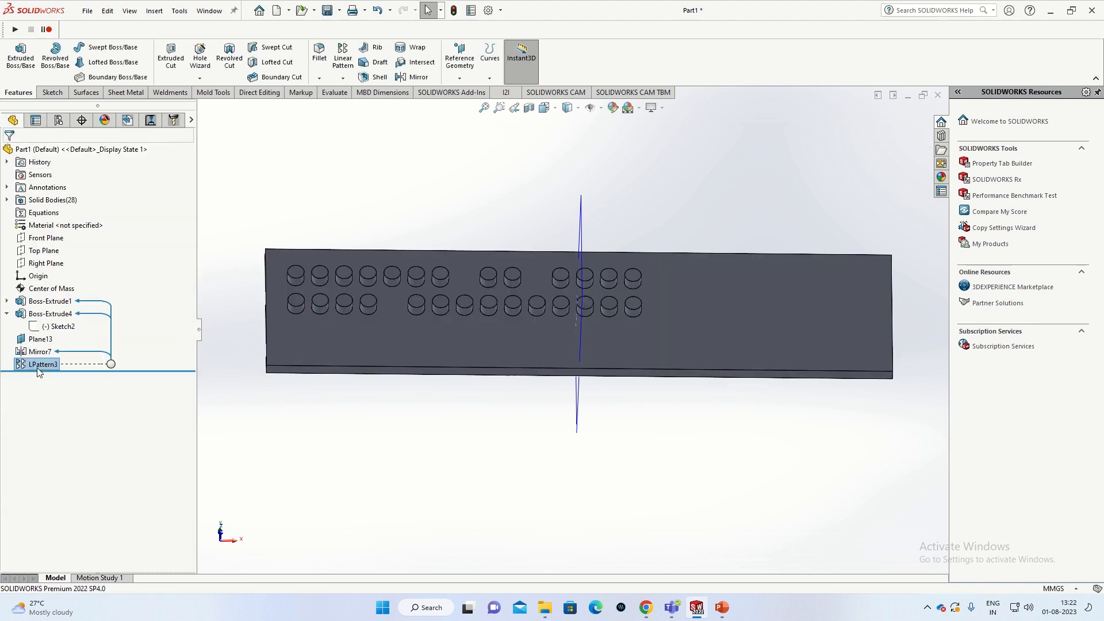
- Check the Merge result setting of the seed boss Boss-Extrude4 and close its settings without changes
right_click(50, 314)
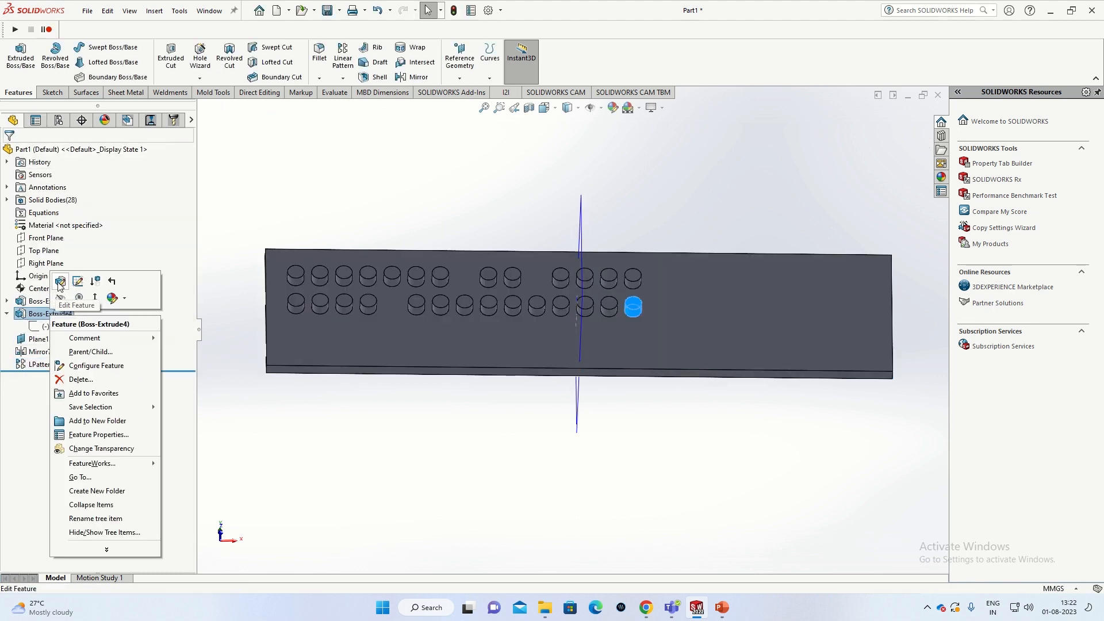
click(61, 281)
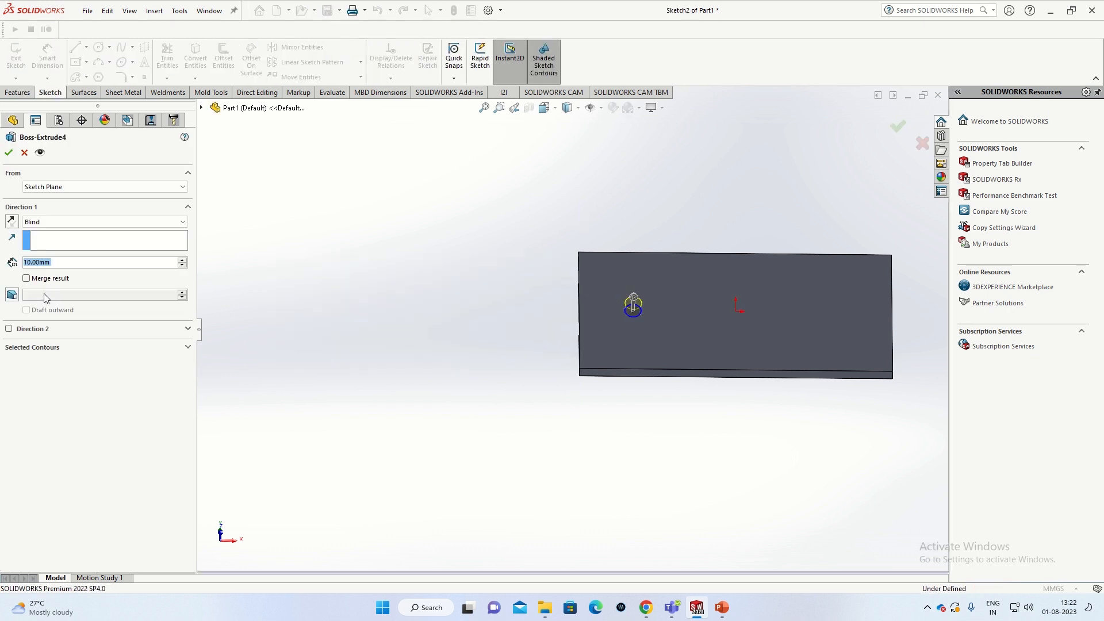
click(8, 153)
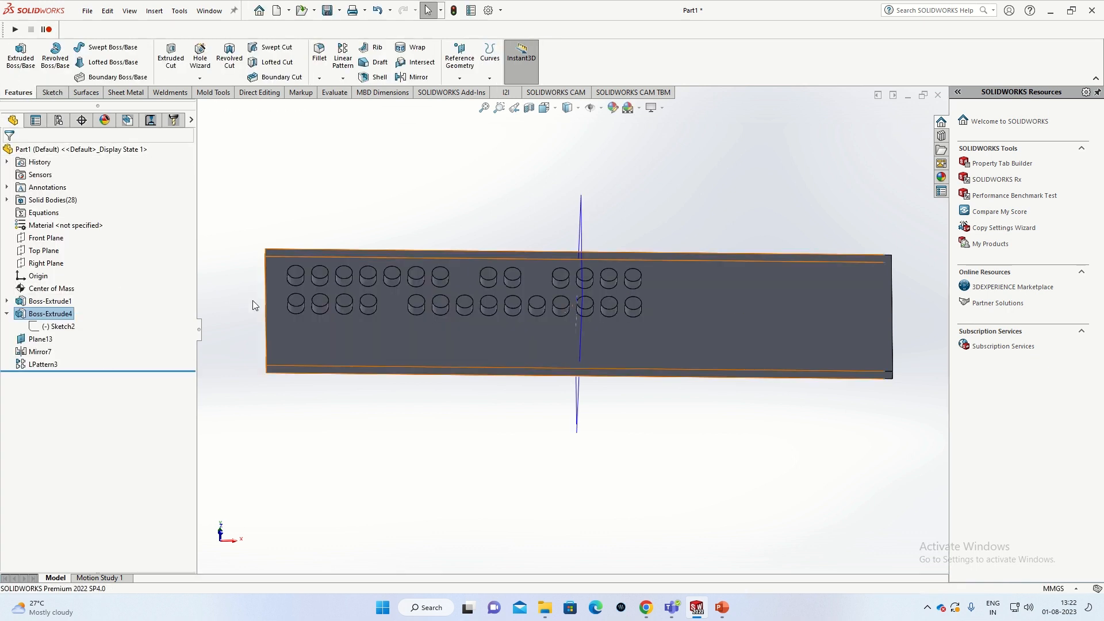
click(416, 308)
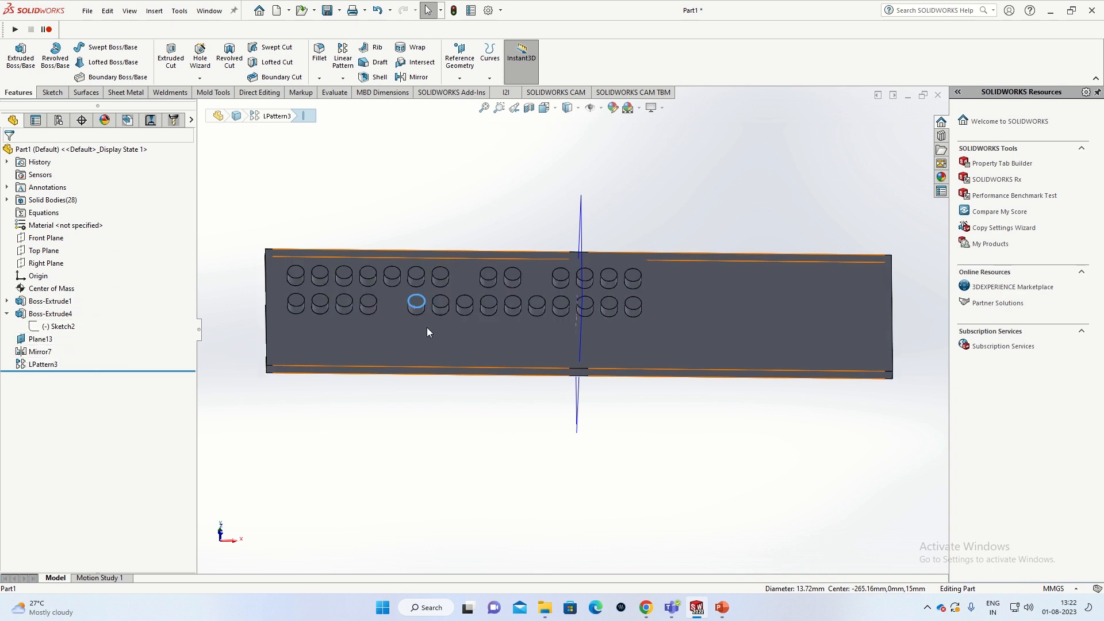
click(343, 78)
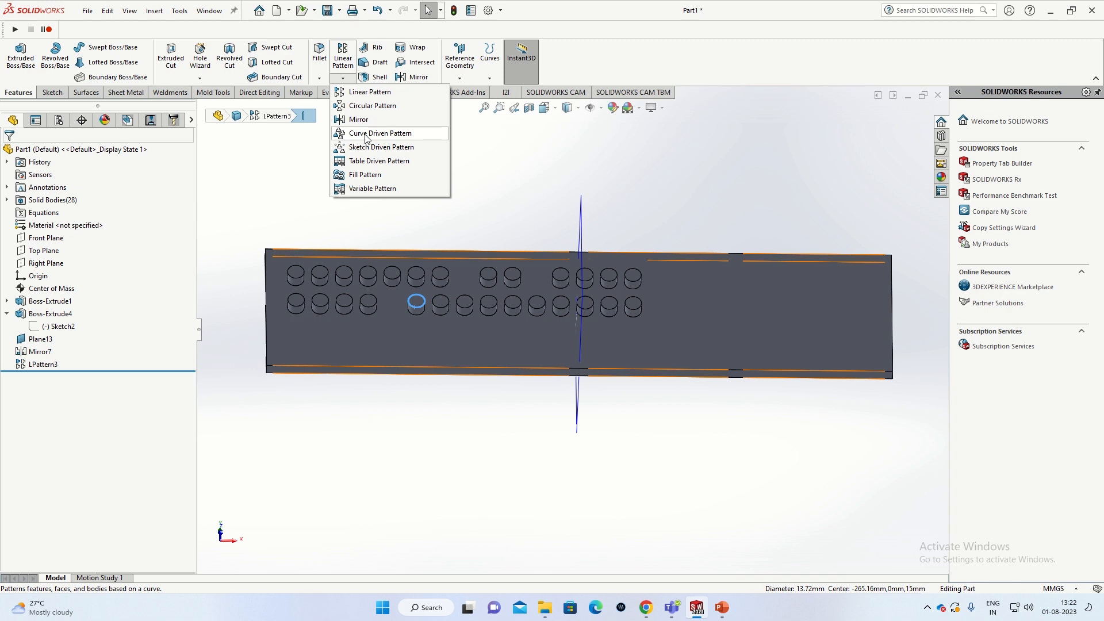
click(282, 217)
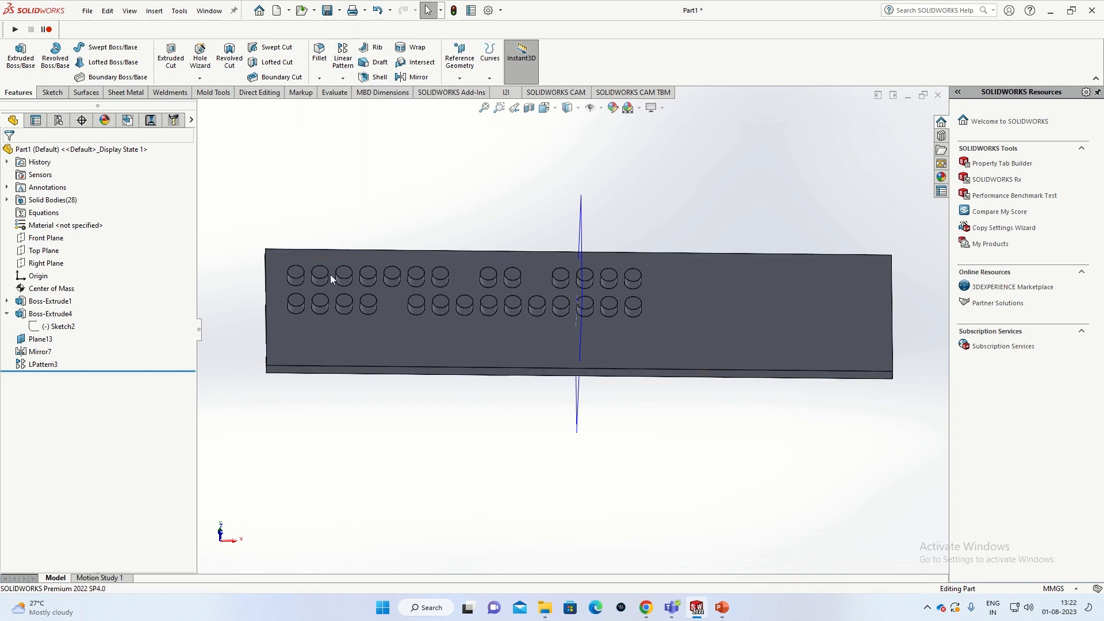
- Undo the merge changes and the linear pattern, going back to the model state just after Mirror7
key(ctrl+z)
key(ctrl+z)
key(ctrl+z)
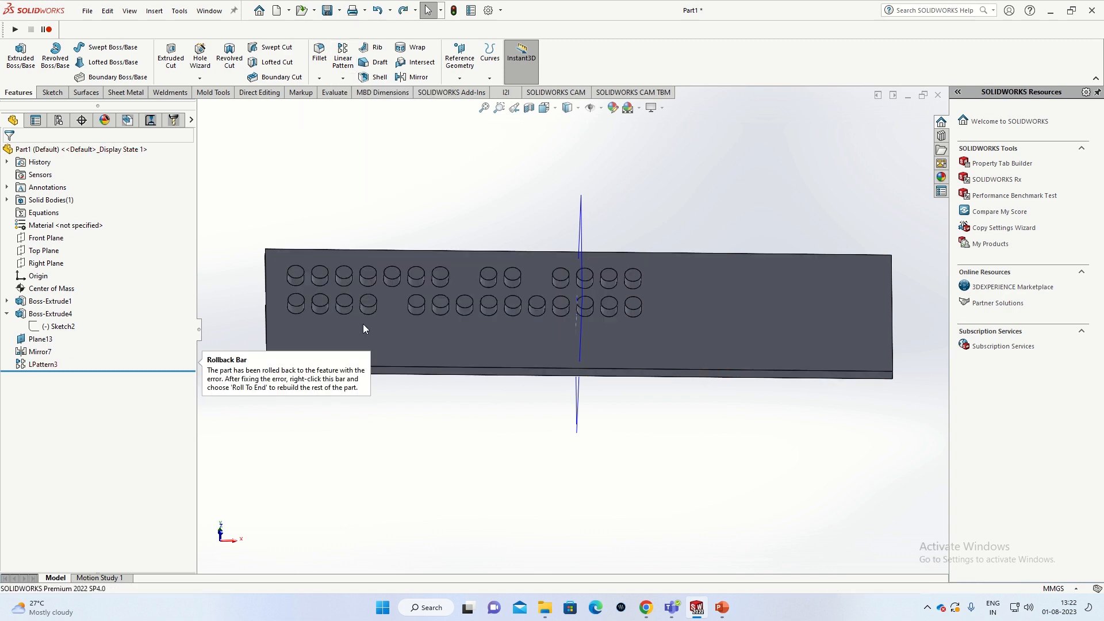
key(ctrl+z)
key(ctrl+z)
key(ctrl+z)
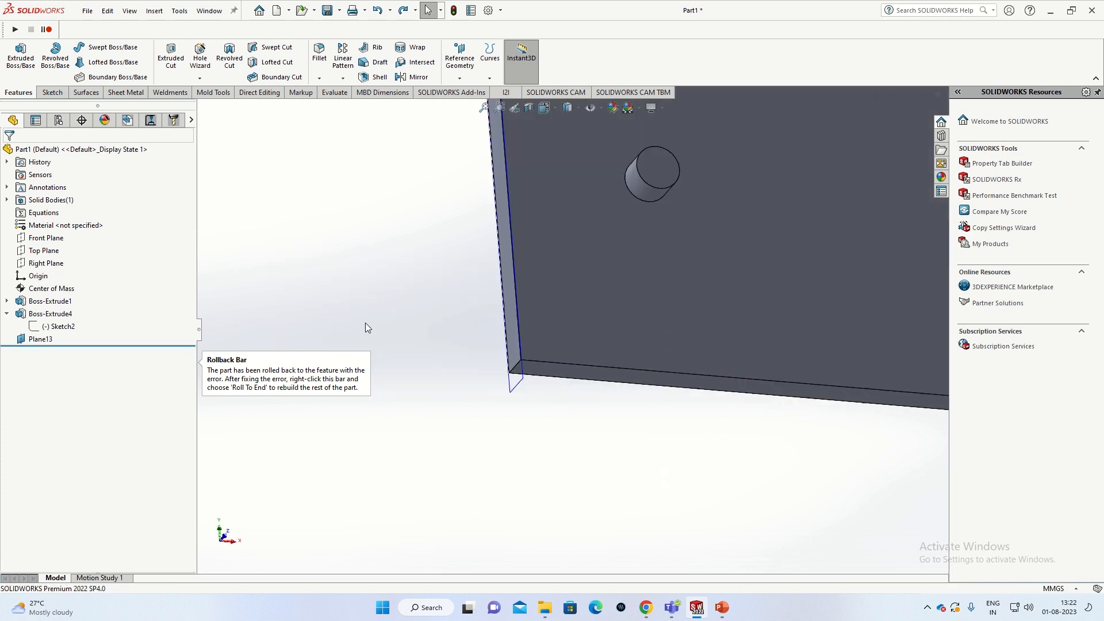
key(ctrl+y)
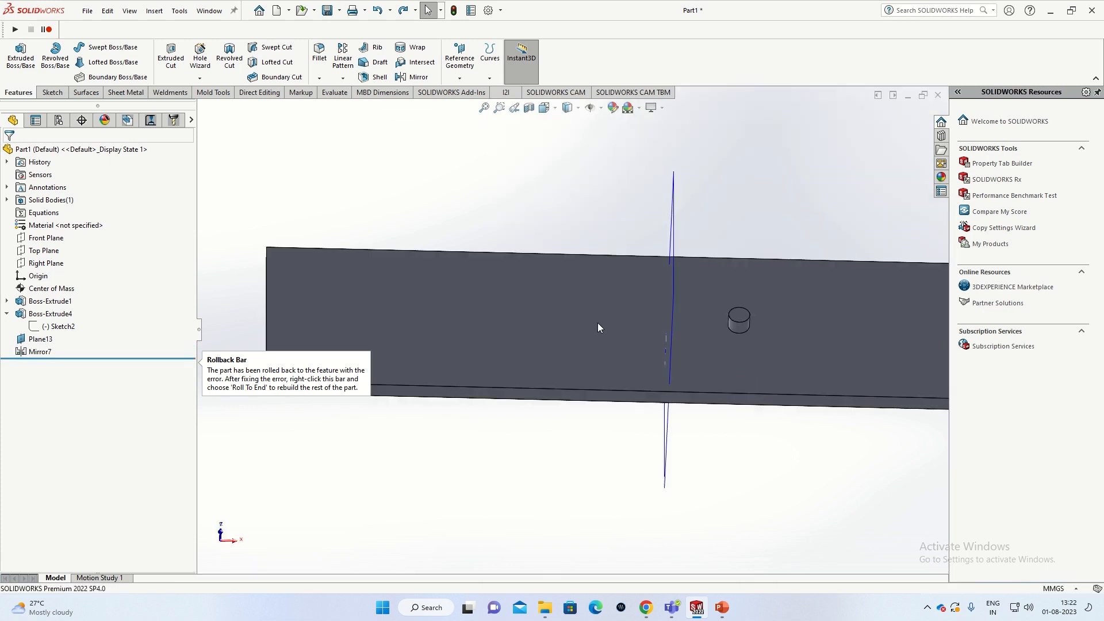
- Start a new sketch on the top face of the plate that carries the boss
click(662, 347)
click(837, 365)
scroll(831, 364, down, 3)
scroll(790, 376, up, 3)
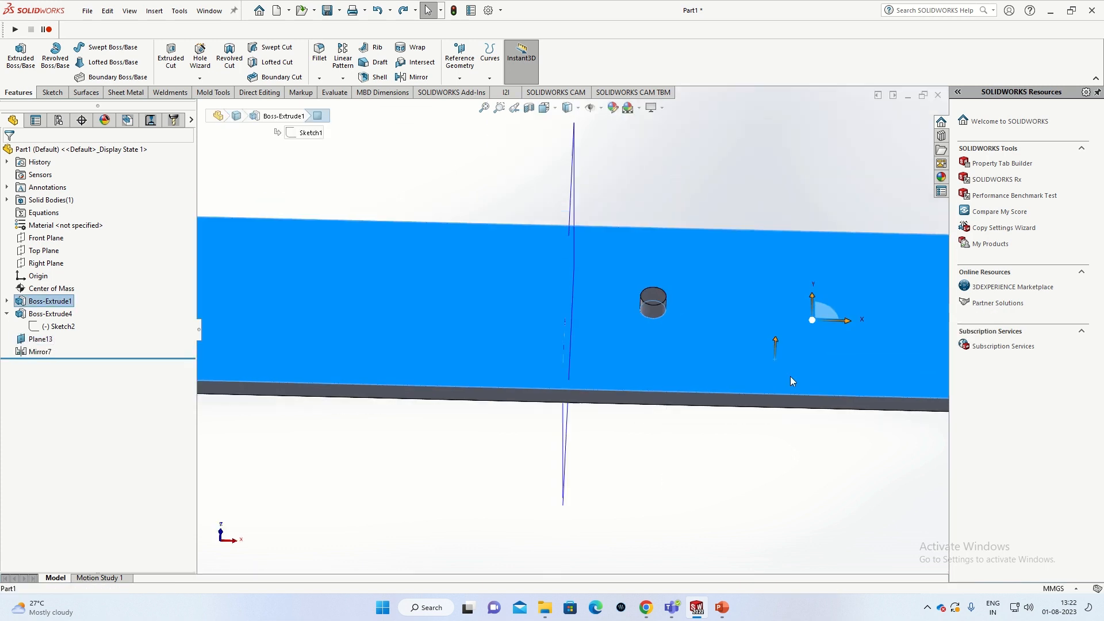
click(727, 348)
click(778, 313)
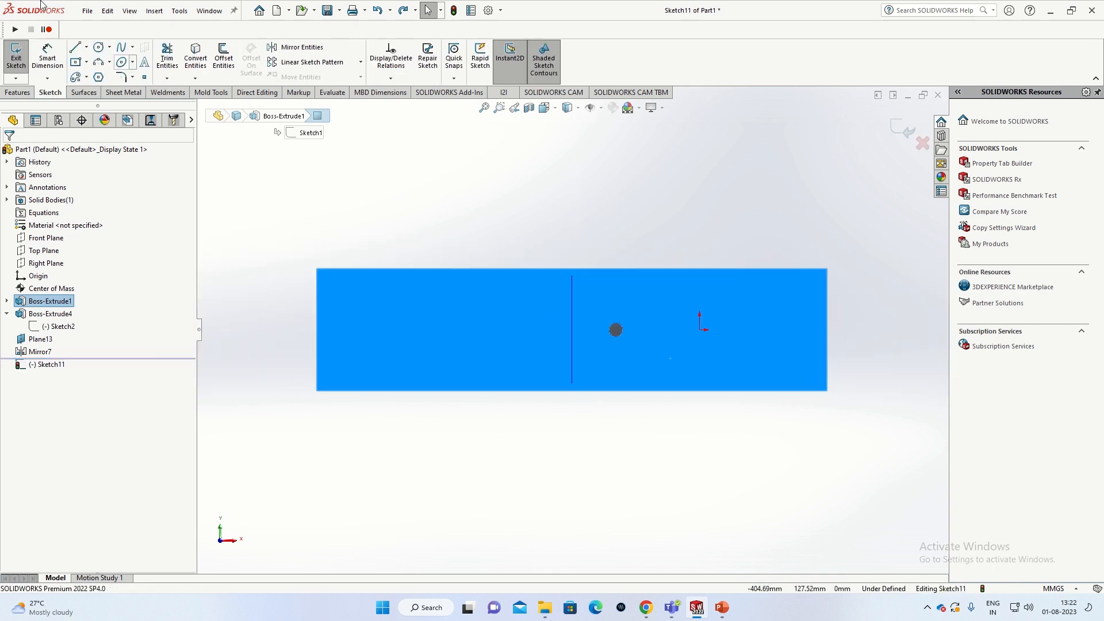
- Sketch an open four-point wavy spline about 211 mm long beside the boss on the plate and exit the sketch
click(121, 46)
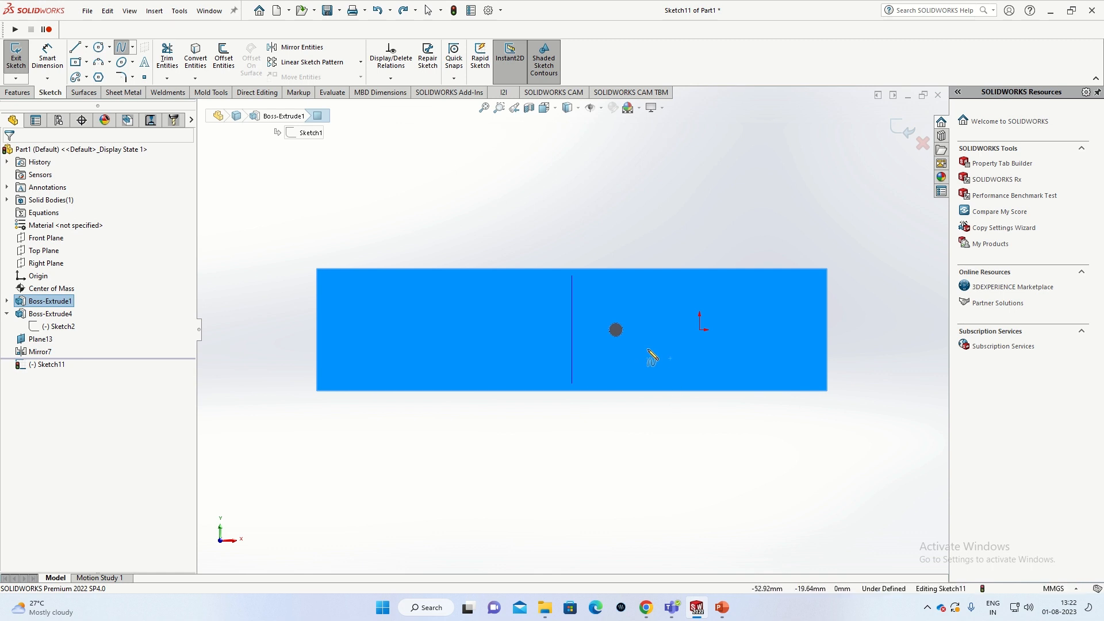
click(649, 348)
click(713, 325)
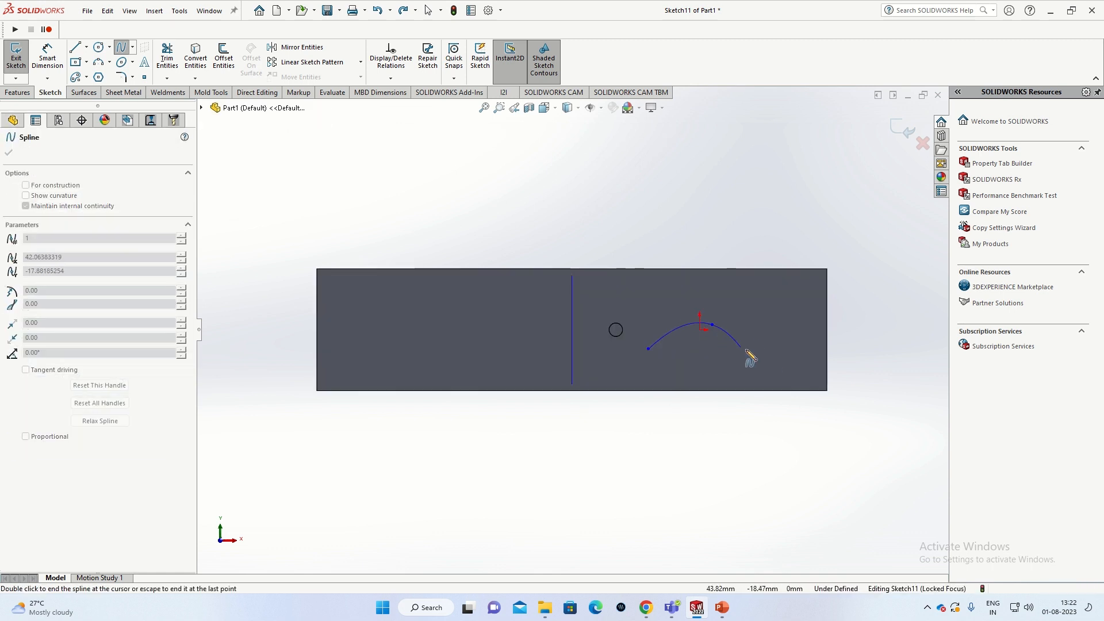
click(778, 356)
click(811, 317)
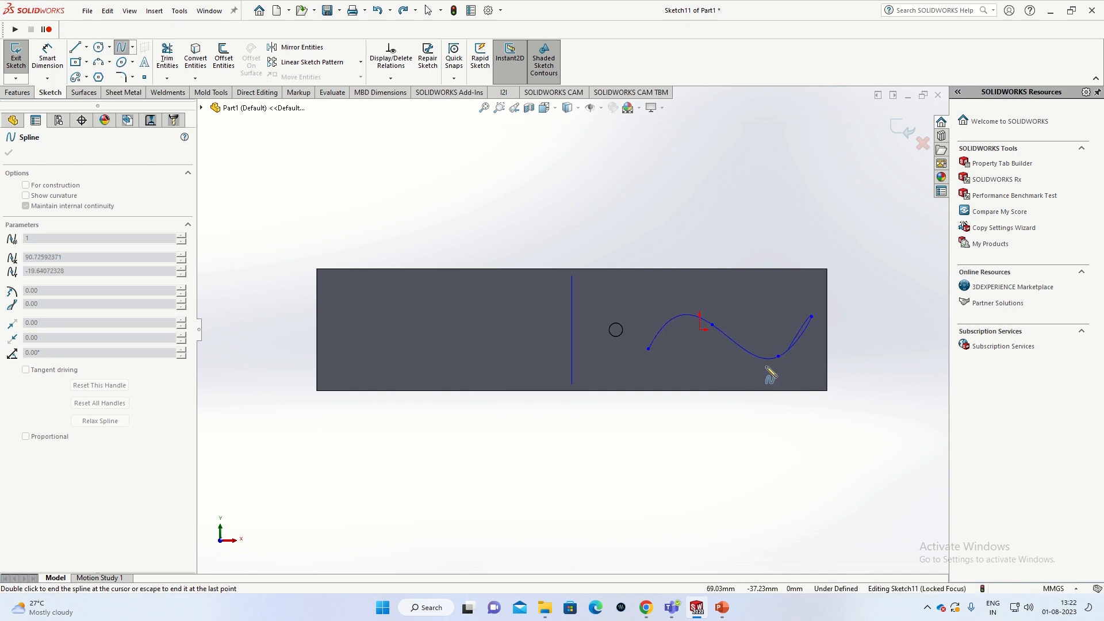
key(Escape)
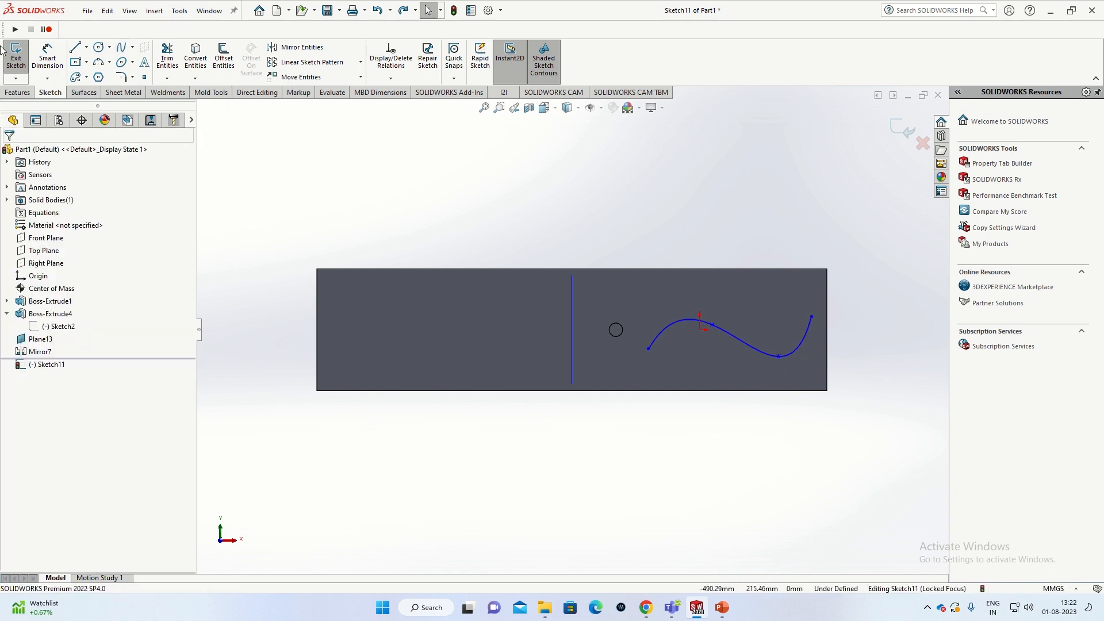
click(17, 57)
click(343, 79)
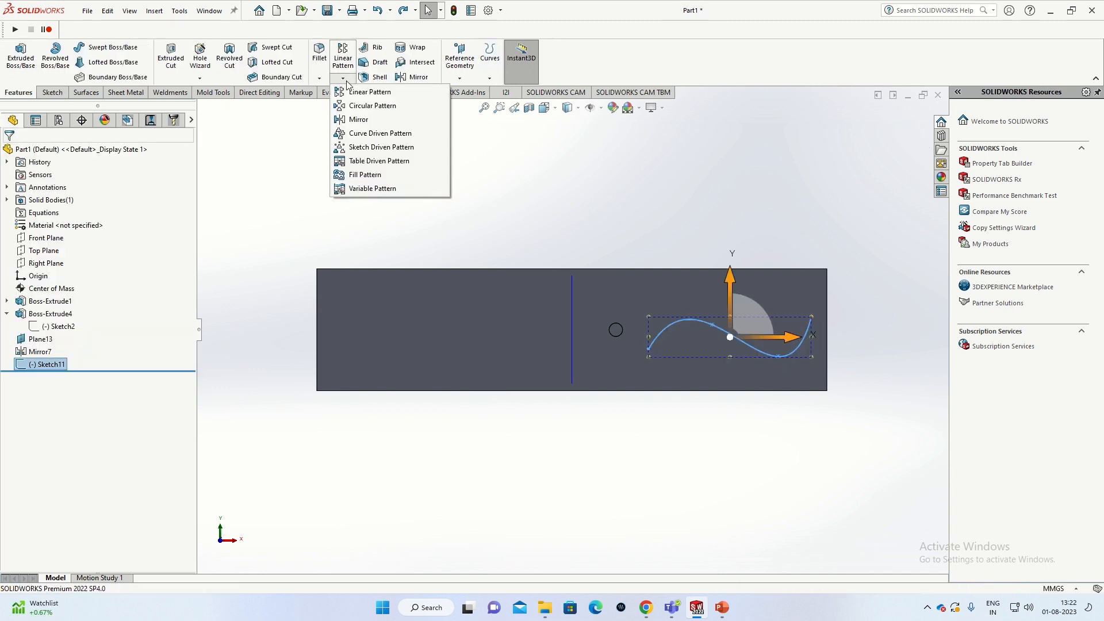
click(376, 134)
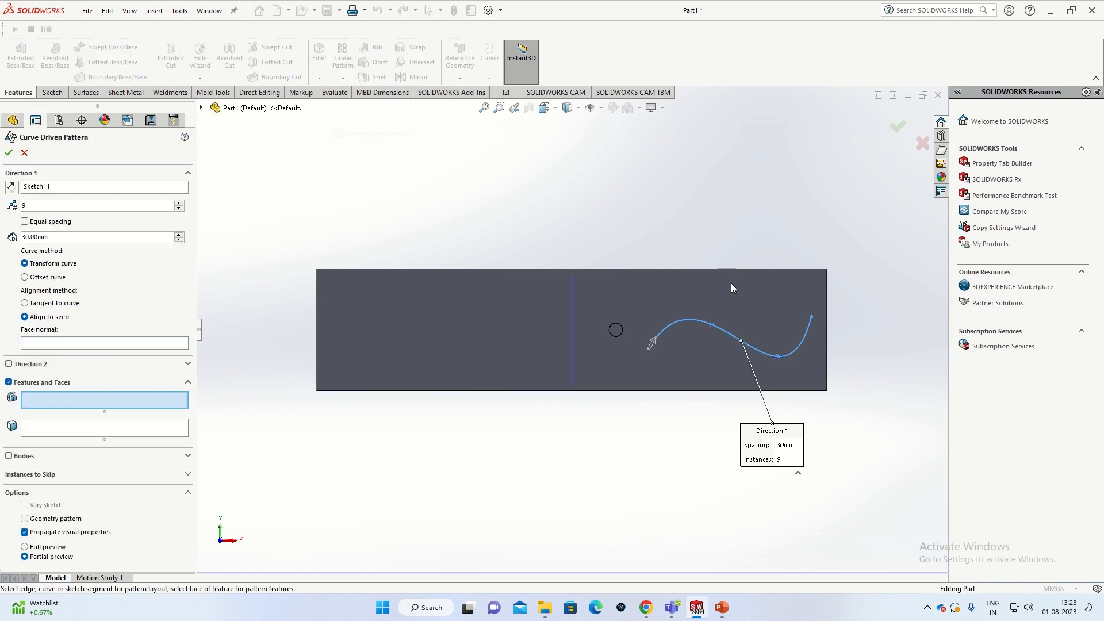
scroll(816, 298, down, 4)
scroll(575, 329, up, 3)
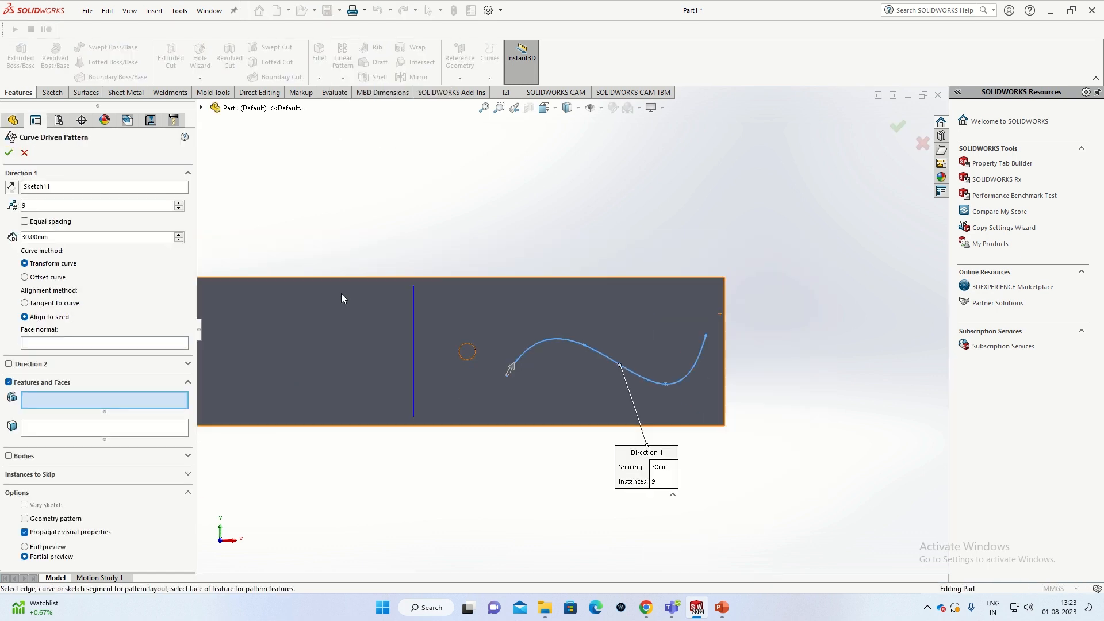
right_click(66, 191)
click(86, 207)
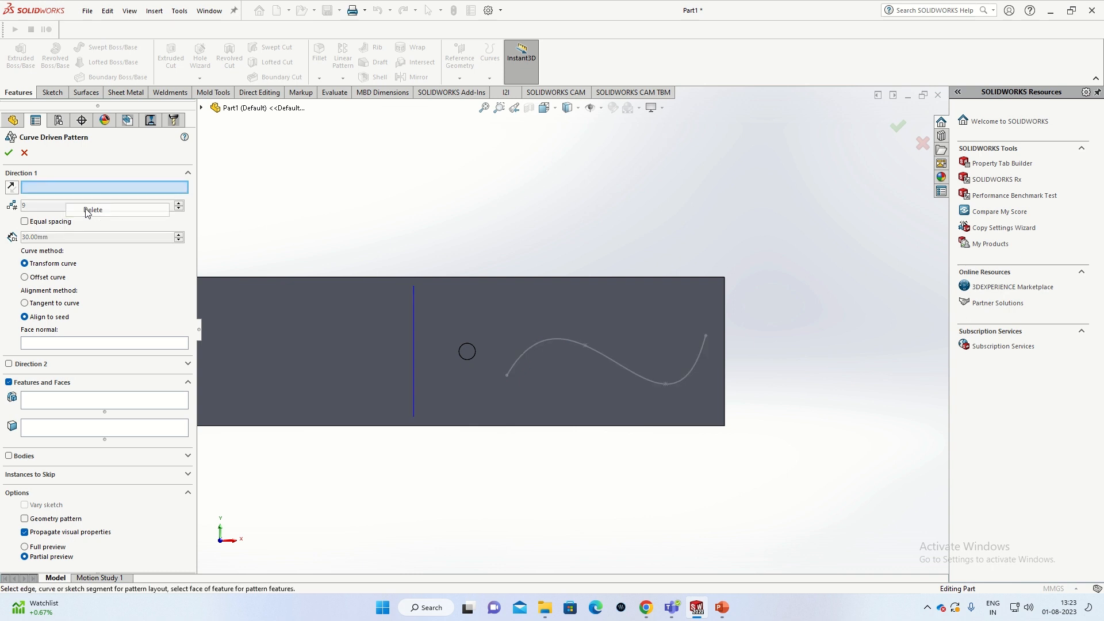
click(554, 340)
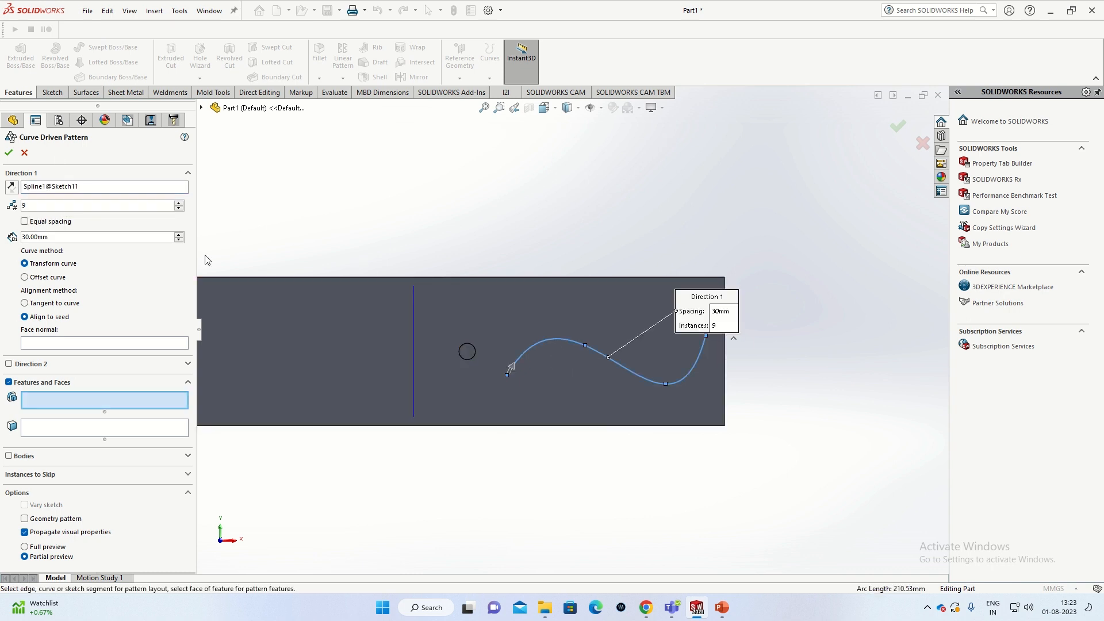
scroll(560, 336, up, 1)
scroll(572, 330, up, 2)
scroll(570, 364, down, 2)
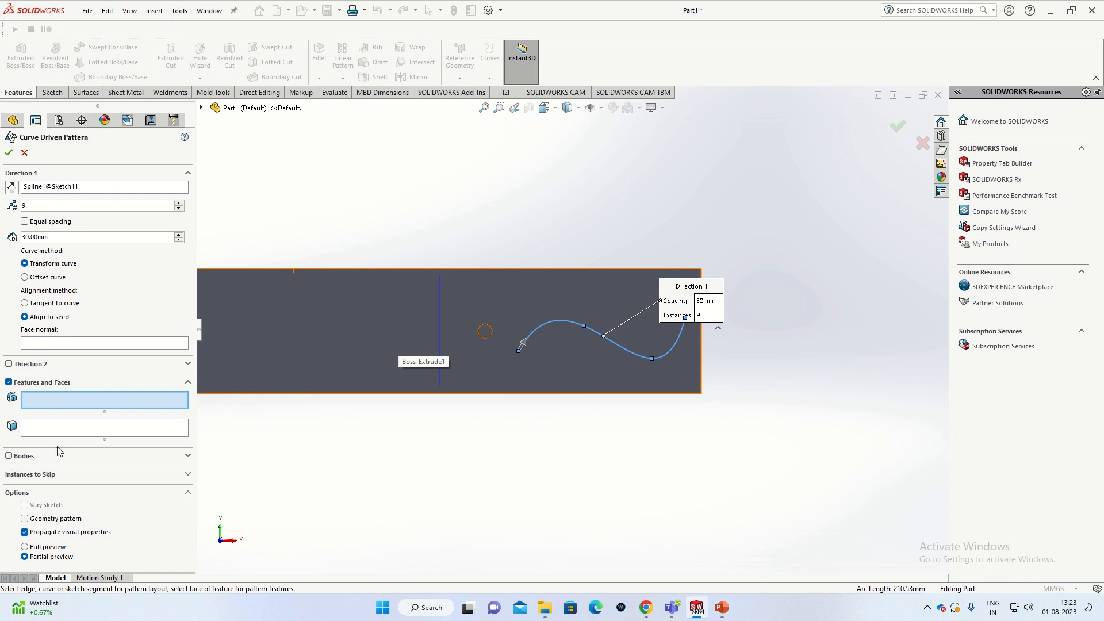
click(24, 153)
- Check that Merge result is enabled for the seed boss Boss-Extrude4 and close its settings without changes
right_click(49, 314)
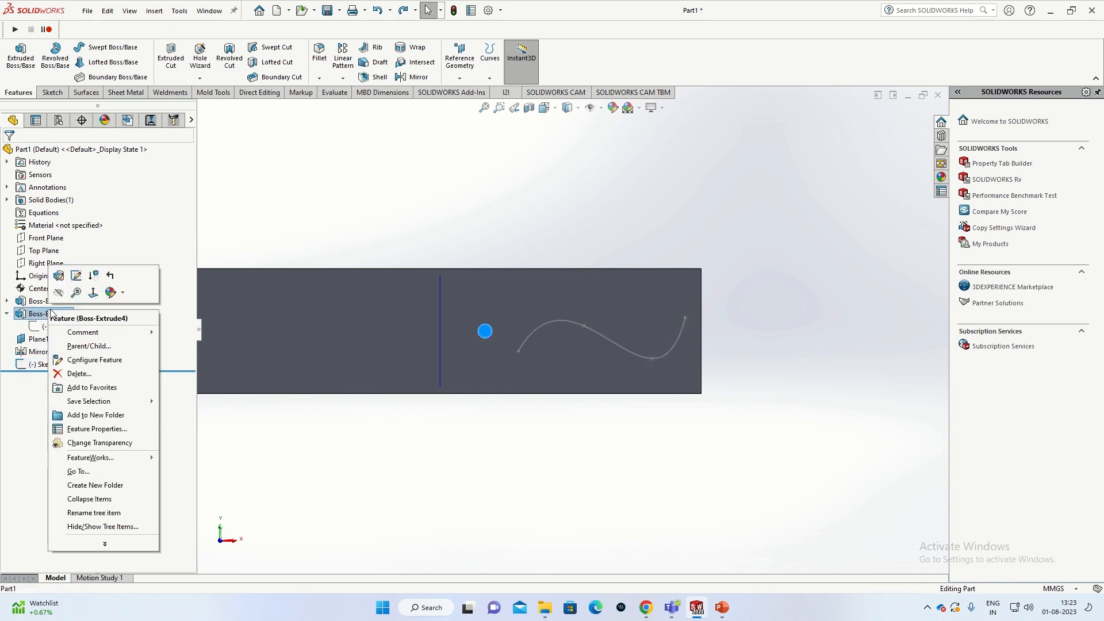
click(59, 280)
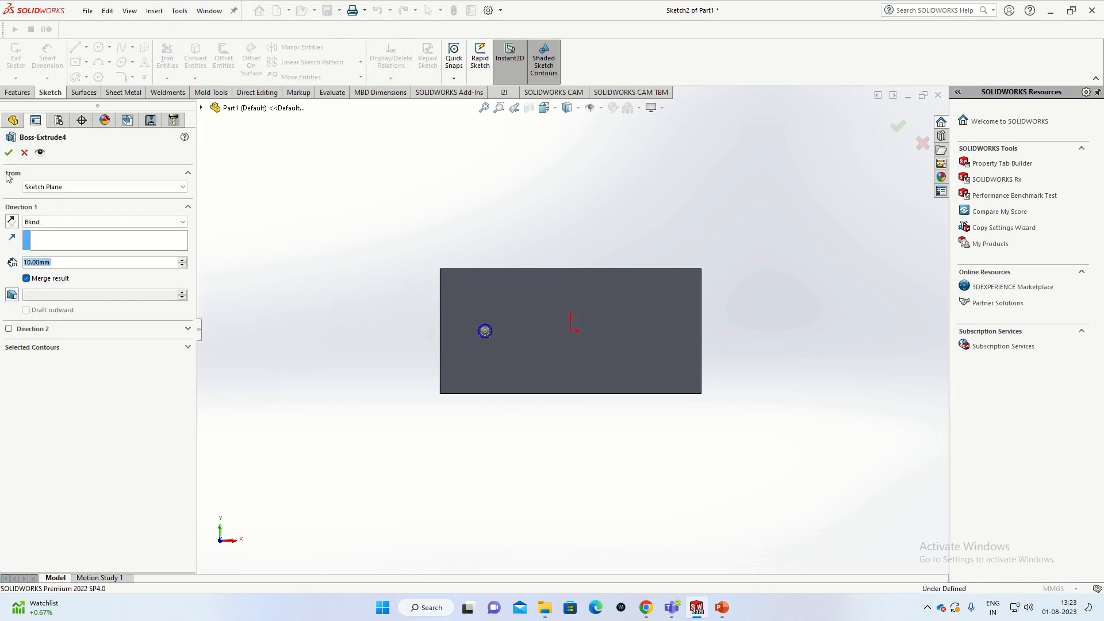
click(10, 153)
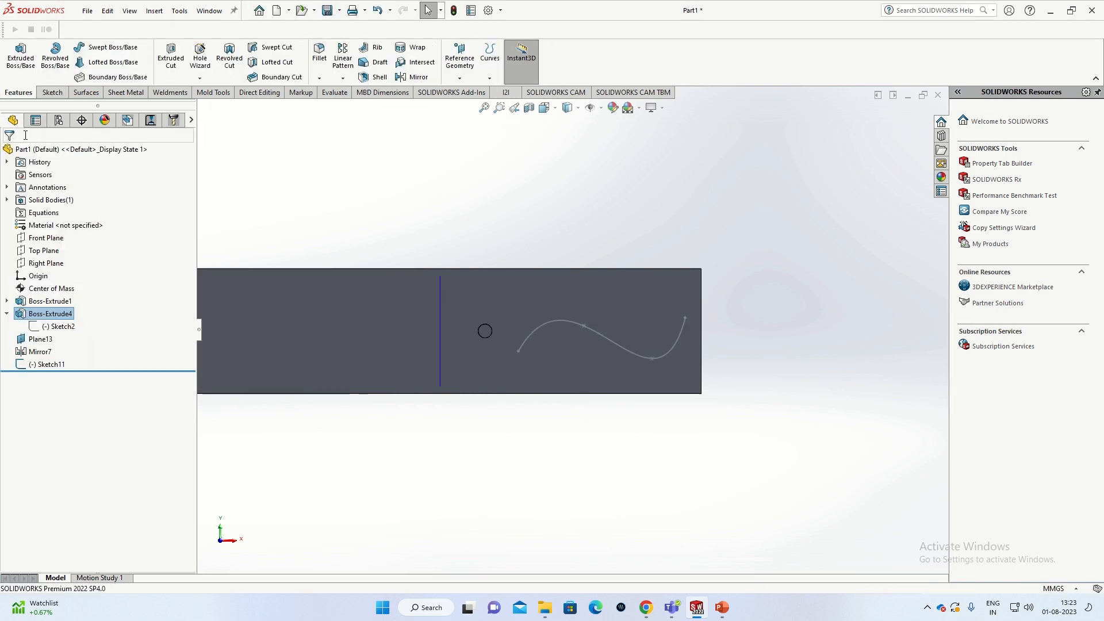
- Set up a Curve Driven Pattern of Boss-Extrude4 along the sketched spline with 9 instances at 30 mm spacing
click(343, 78)
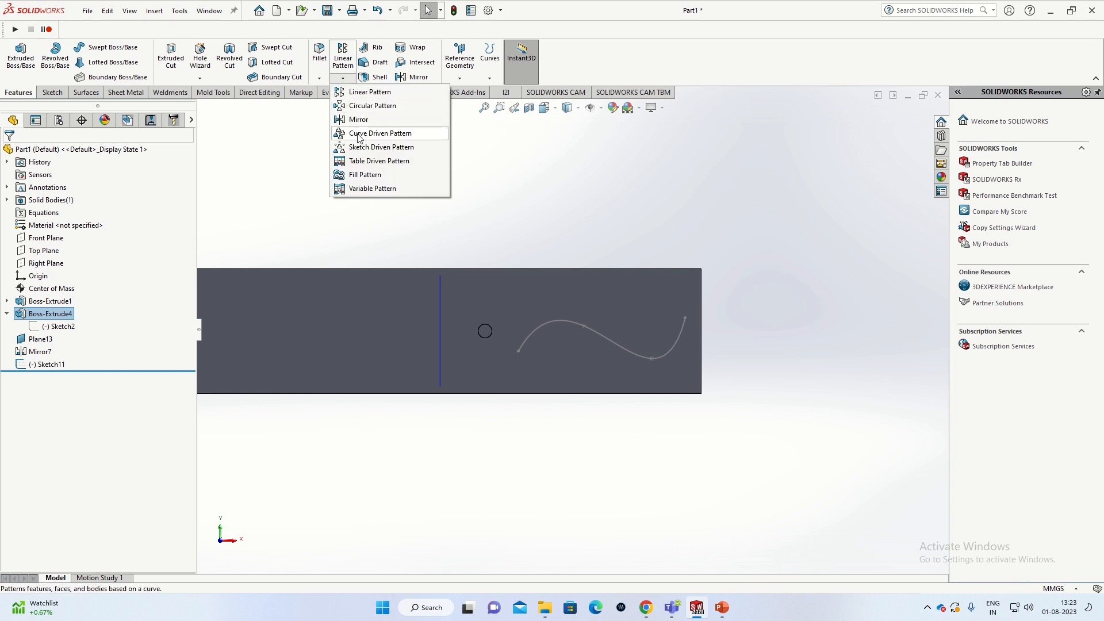
click(380, 133)
click(549, 323)
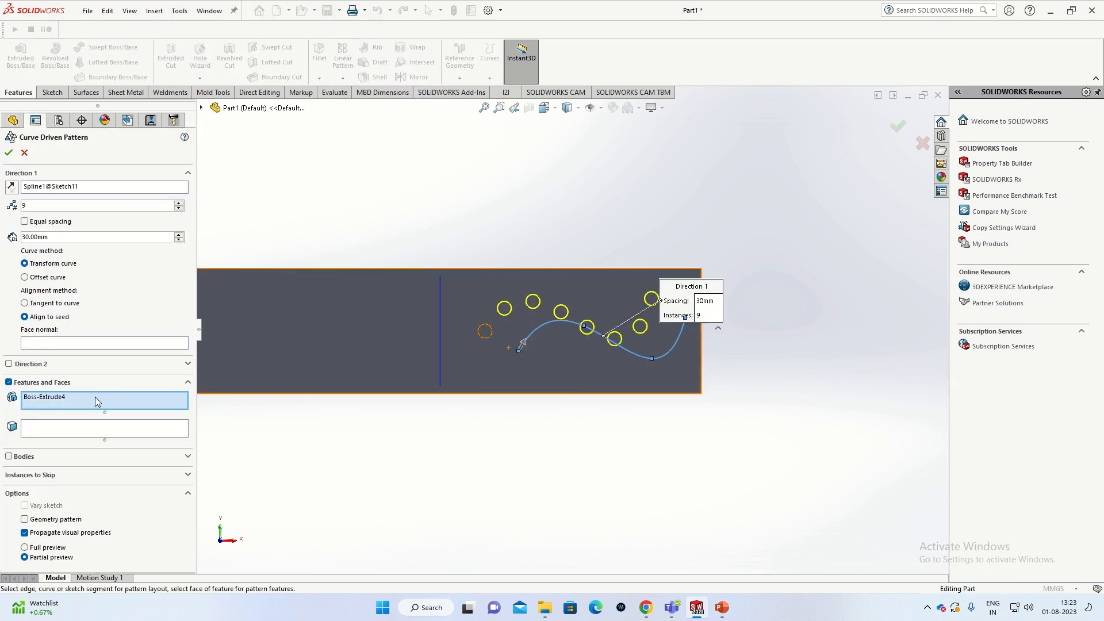
scroll(453, 360, up, 2)
scroll(678, 337, down, 6)
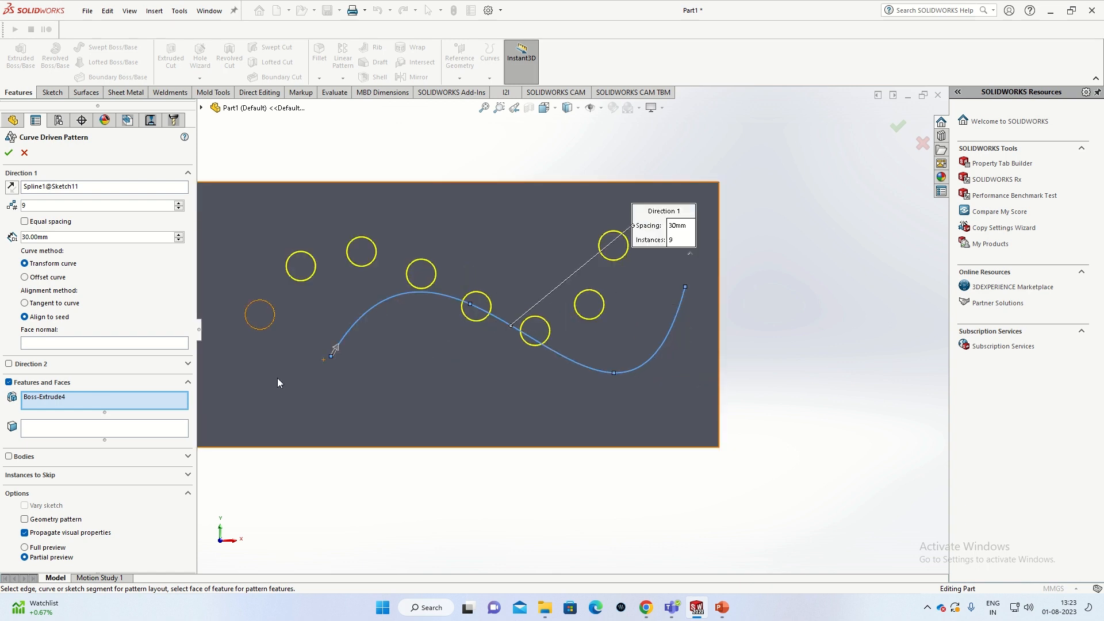
scroll(277, 378, up, 1)
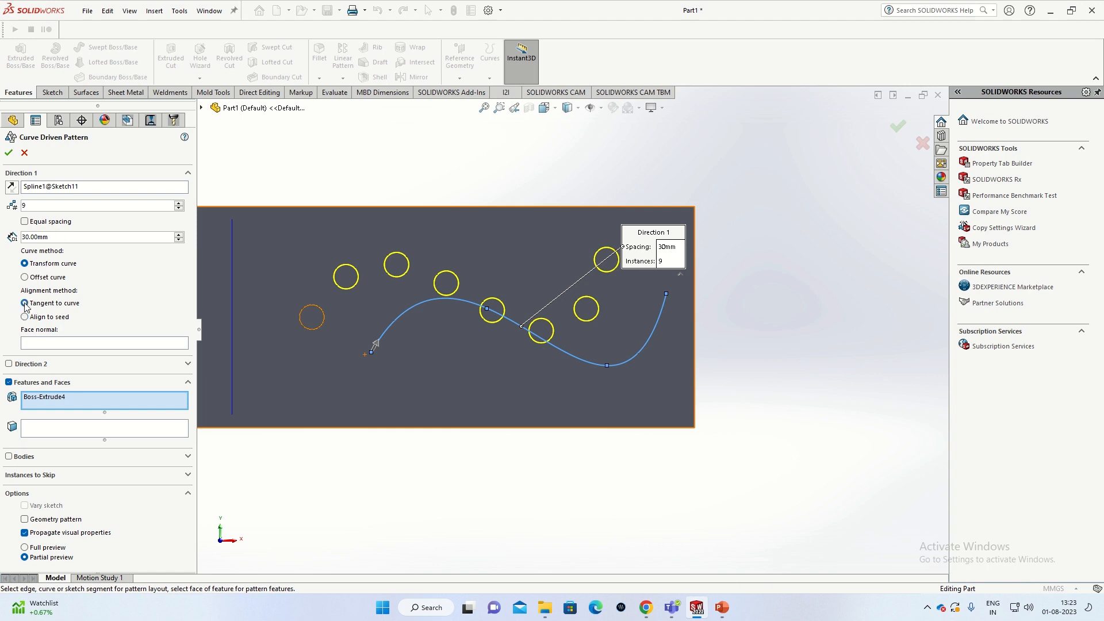
- Preview the pattern with the Offset curve method, and create it with Transform curve and Align to seed
click(27, 279)
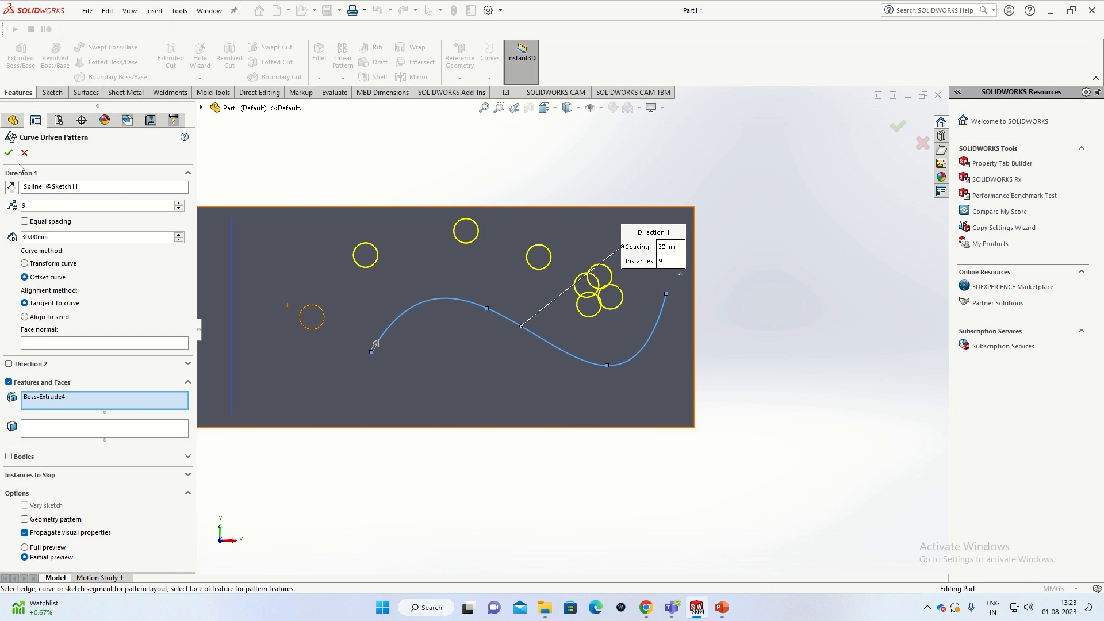
click(25, 318)
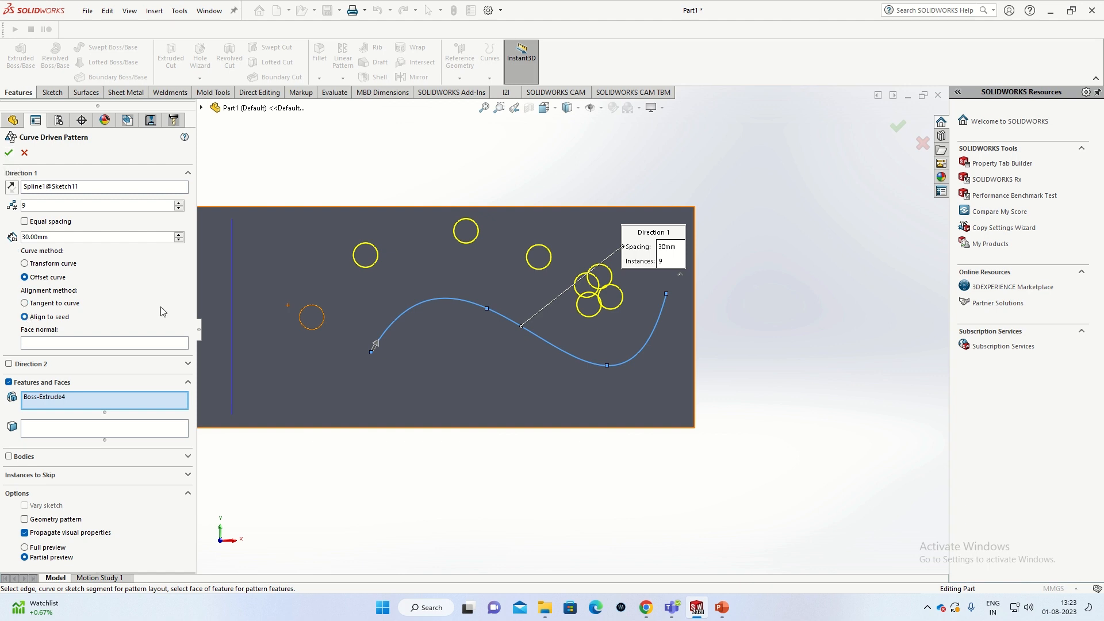
click(24, 264)
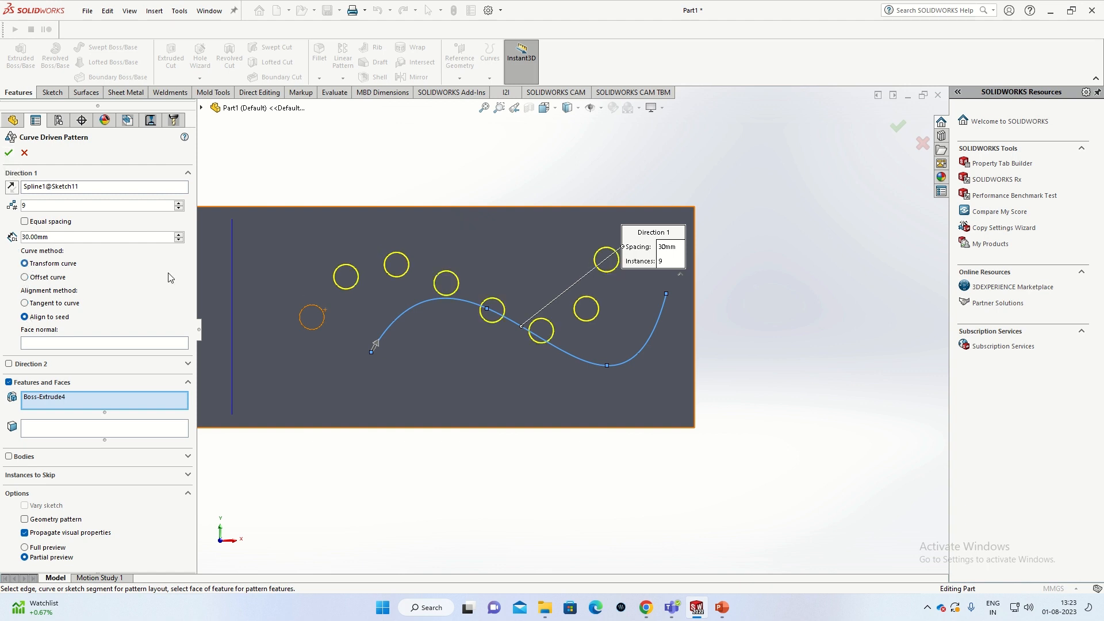
click(8, 152)
scroll(549, 300, up, 2)
scroll(549, 297, down, 4)
scroll(552, 296, up, 2)
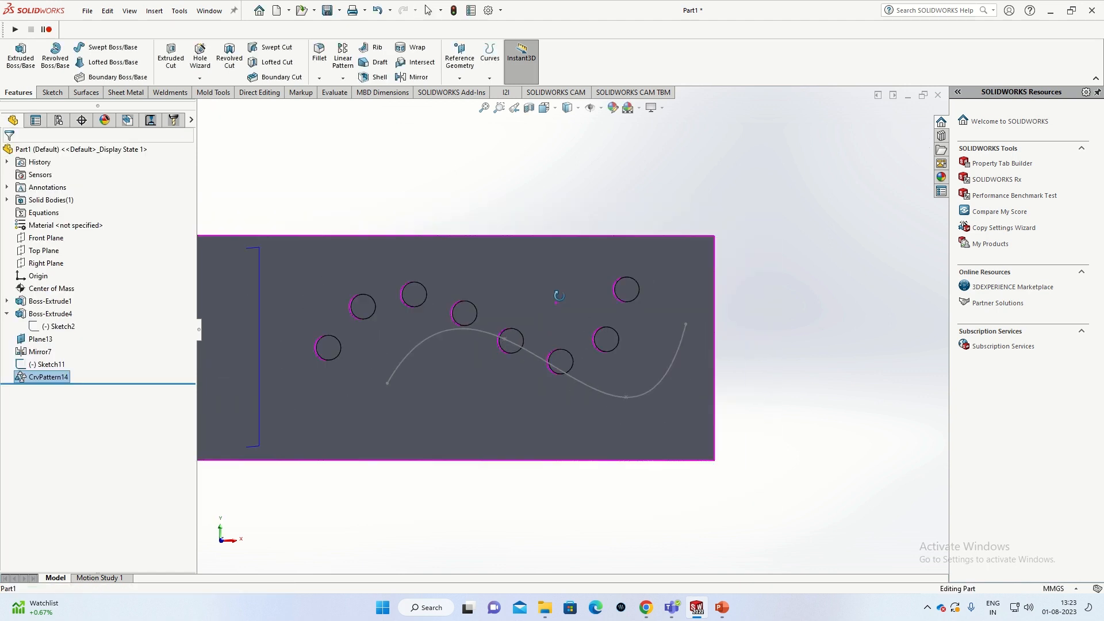
middle_drag(556, 293, 552, 192)
scroll(544, 298, up, 3)
middle_drag(545, 298, 464, 271)
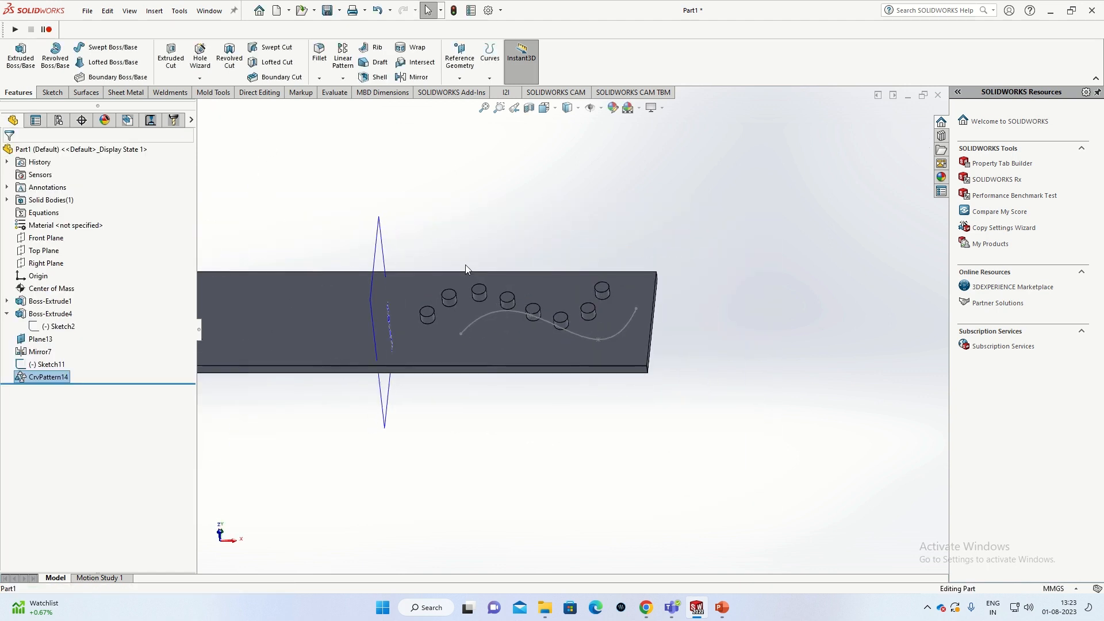
click(343, 78)
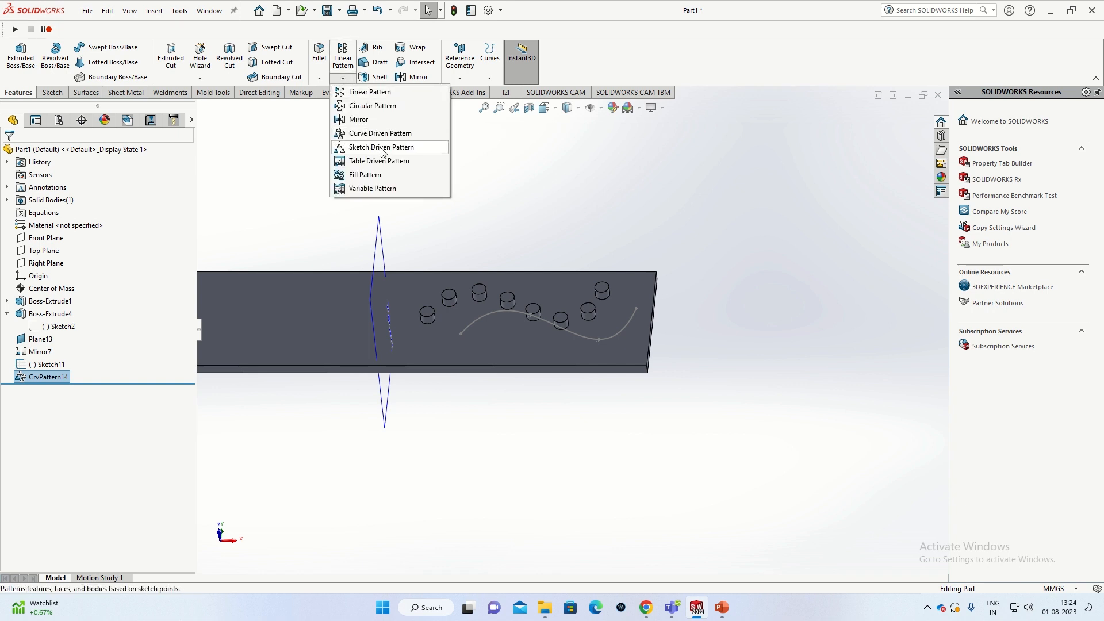
click(599, 218)
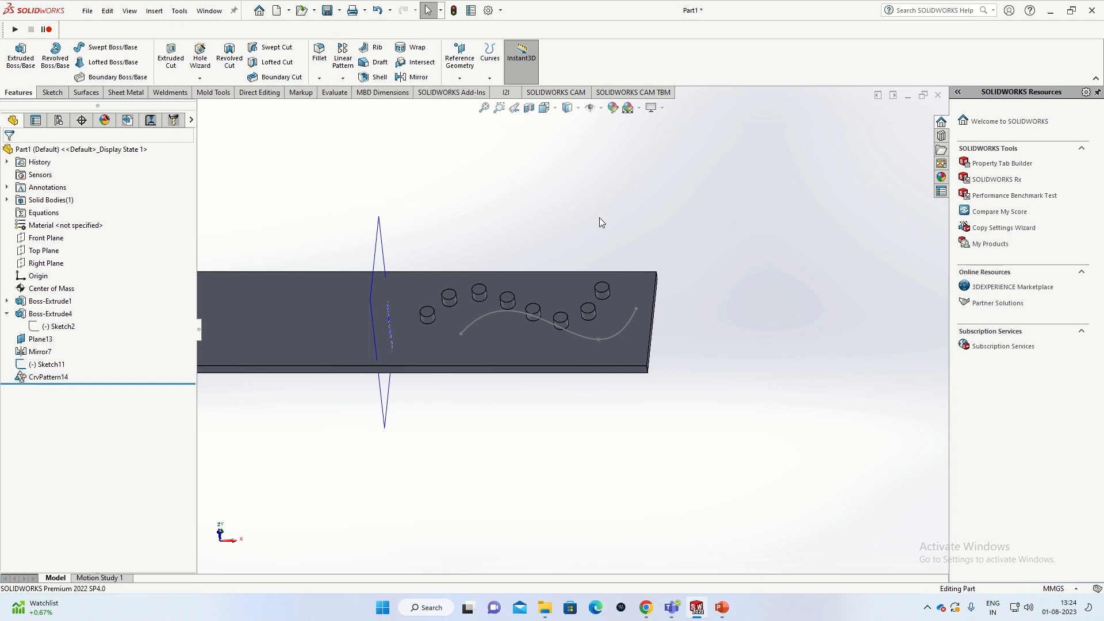
- Start a new sketch on the top face of the plate and view it face-on
middle_drag(538, 252, 518, 294)
click(351, 301)
click(402, 265)
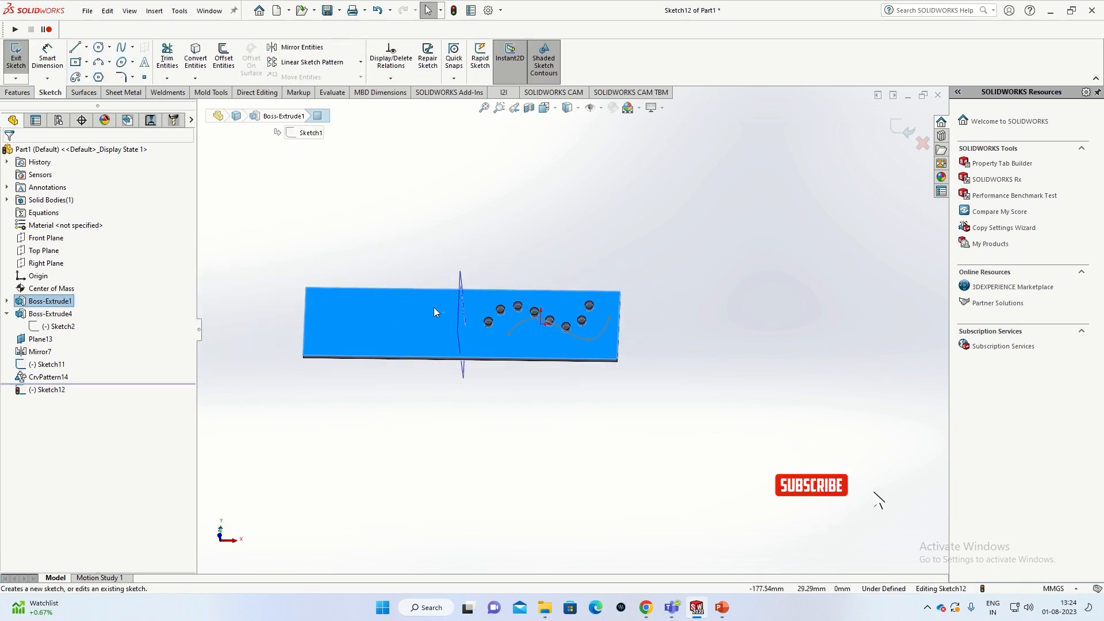
key(ctrl+8)
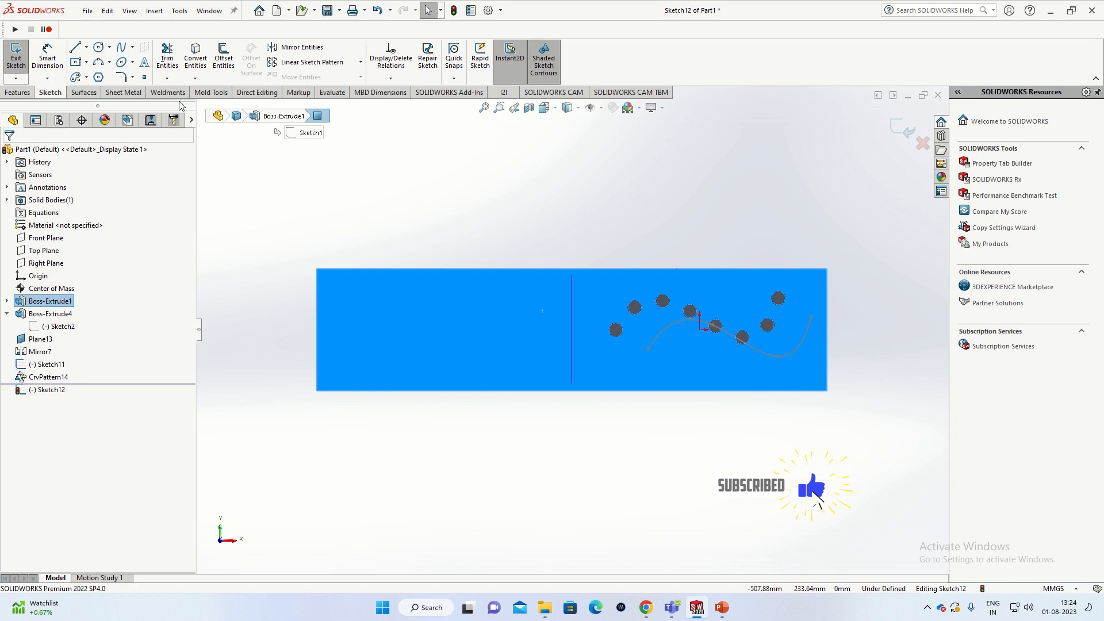
- Scatter ten sketch points over the empty half of the plate and exit the sketch
click(145, 77)
click(372, 319)
click(412, 300)
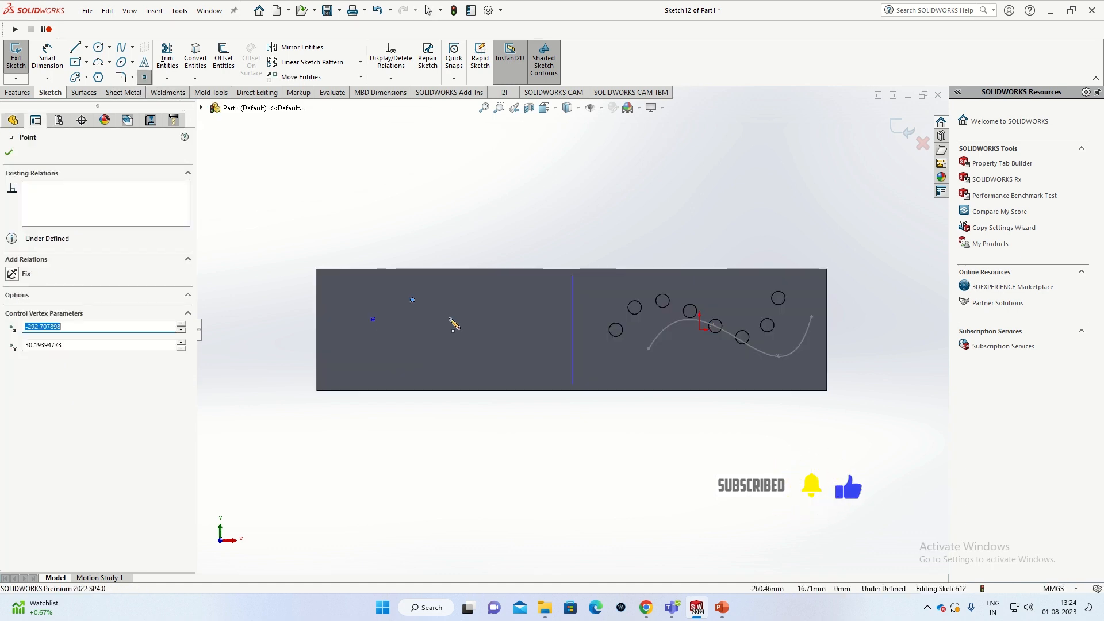
click(450, 329)
click(412, 359)
click(351, 375)
click(475, 376)
click(553, 351)
click(526, 319)
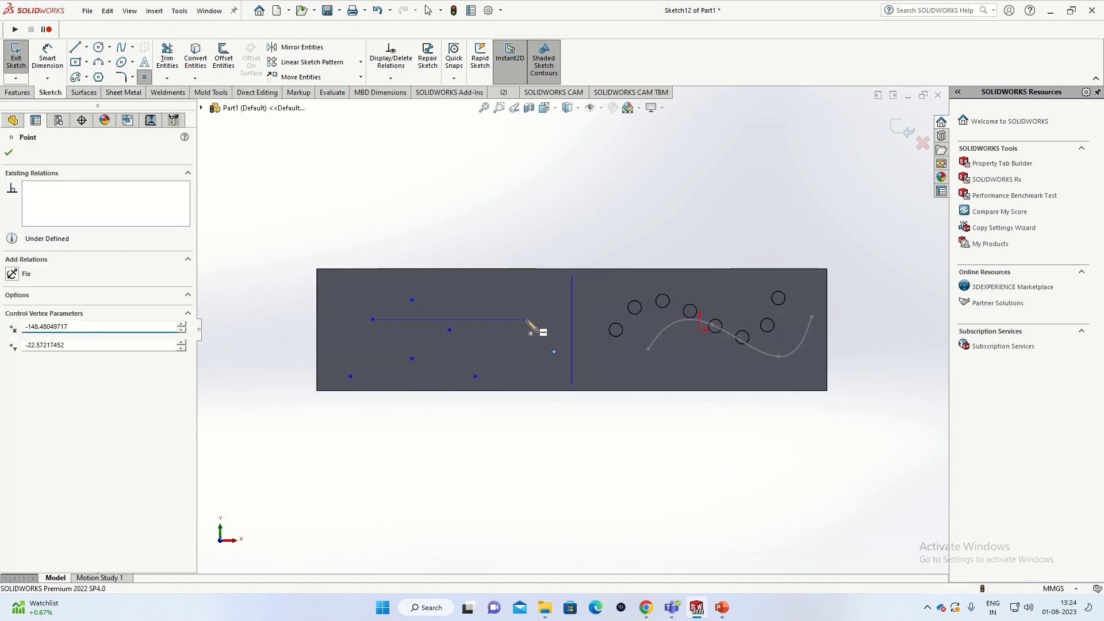
click(493, 287)
click(462, 319)
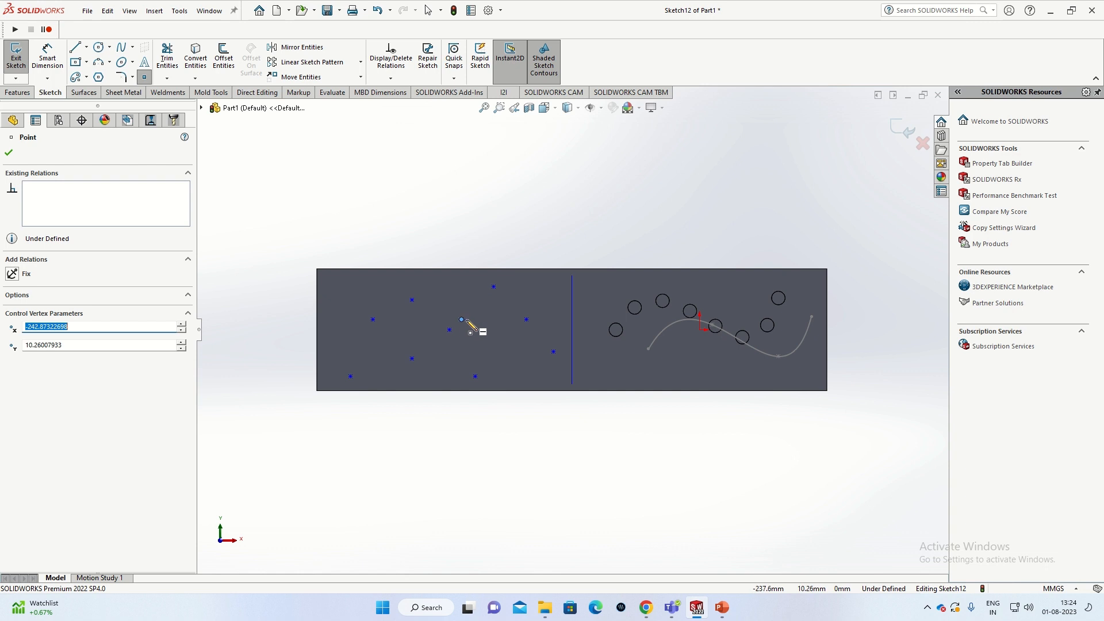
click(16, 58)
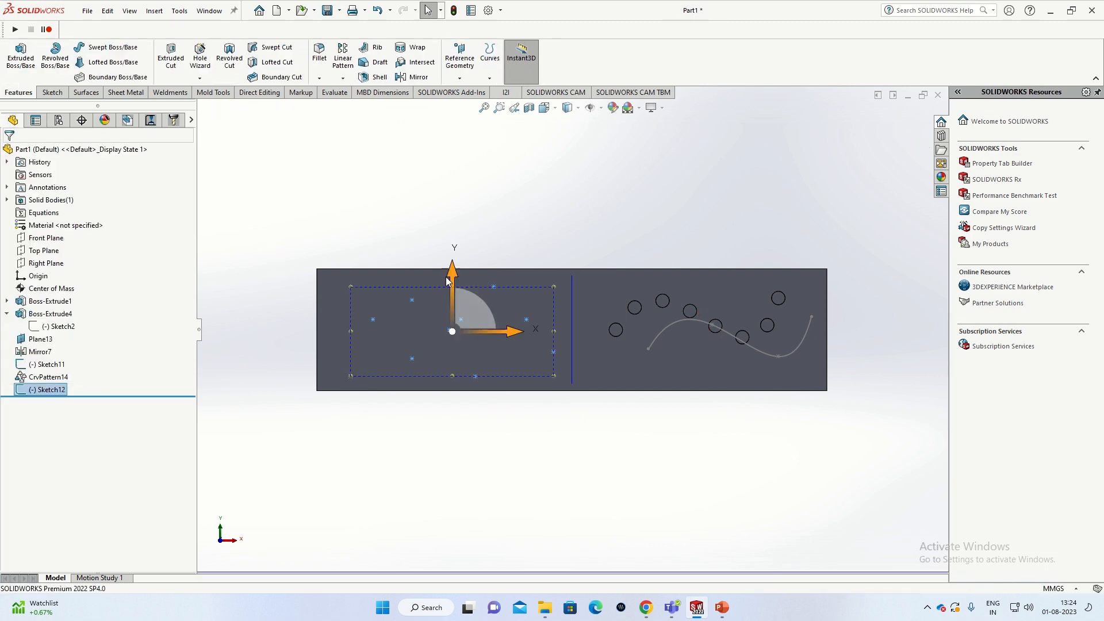
- Create a Sketch Driven Pattern of Boss-Extrude4 at the points of Sketch12, using Centroid as the reference point
click(342, 79)
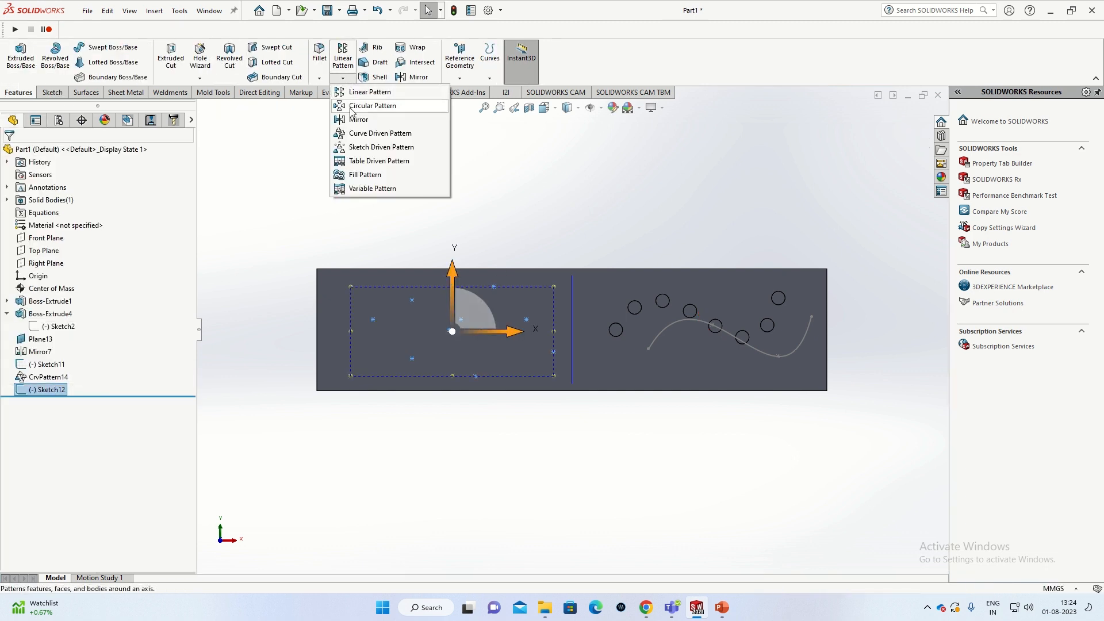
click(382, 149)
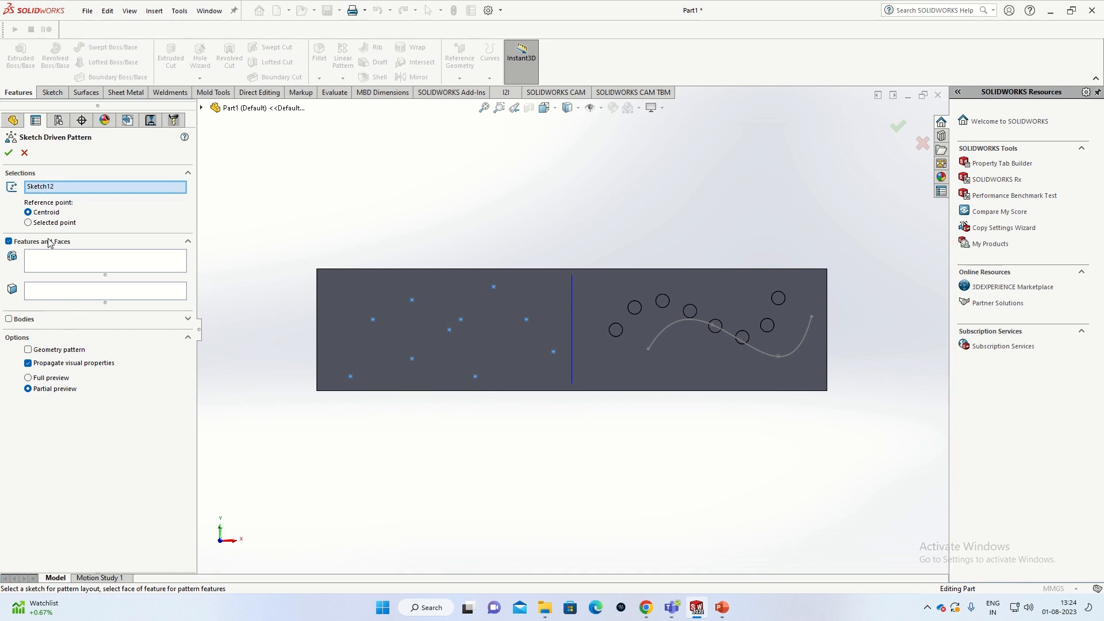
click(58, 267)
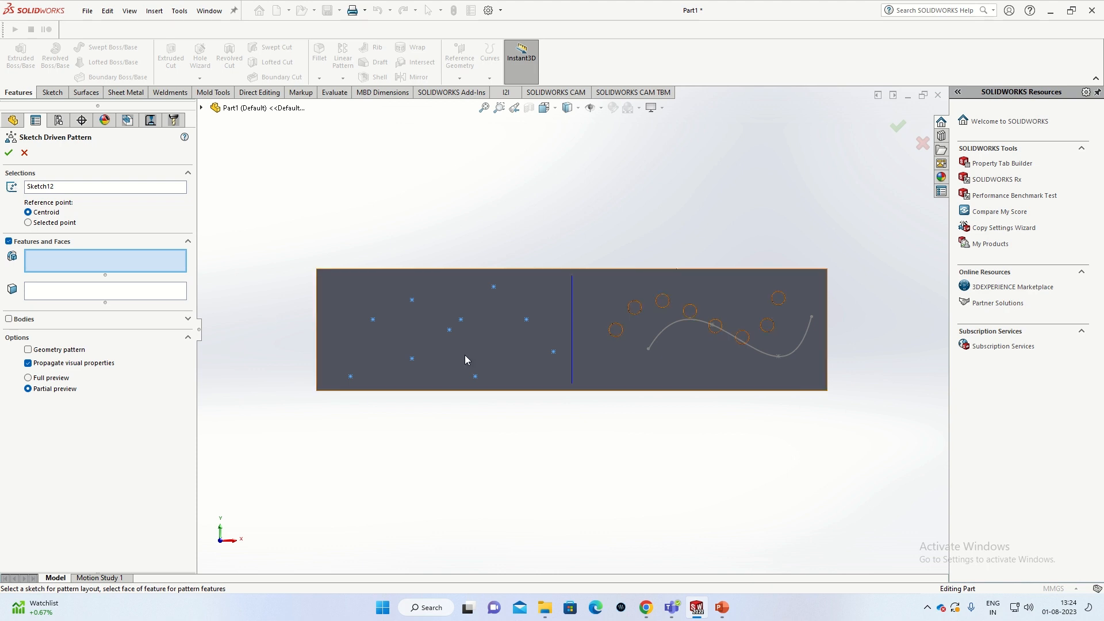
middle_drag(614, 325, 596, 267)
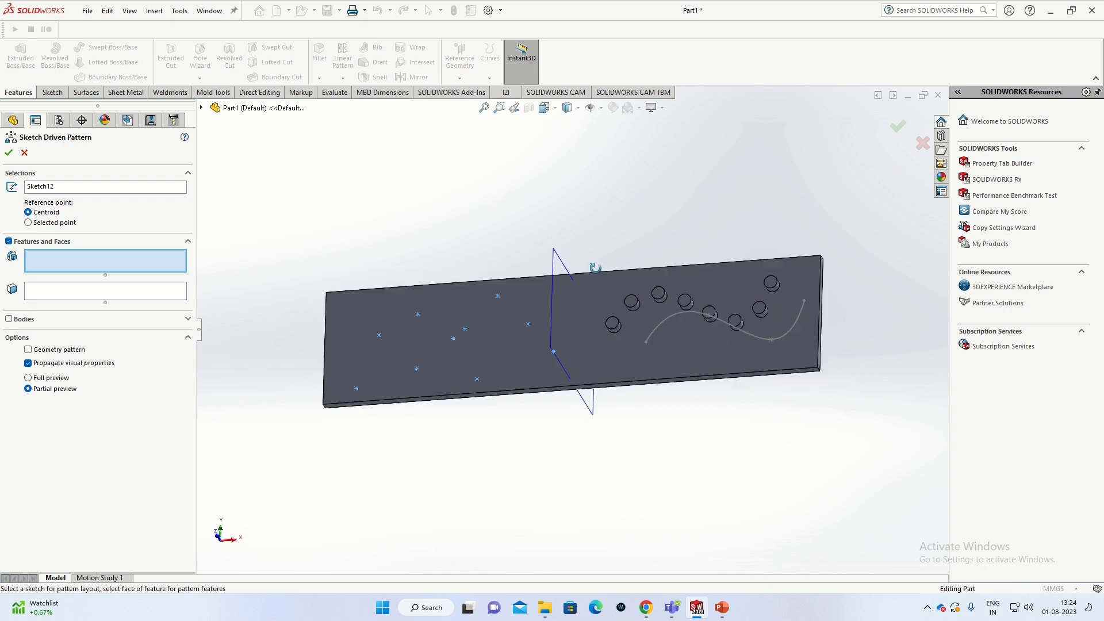
click(613, 324)
middle_drag(616, 328, 594, 337)
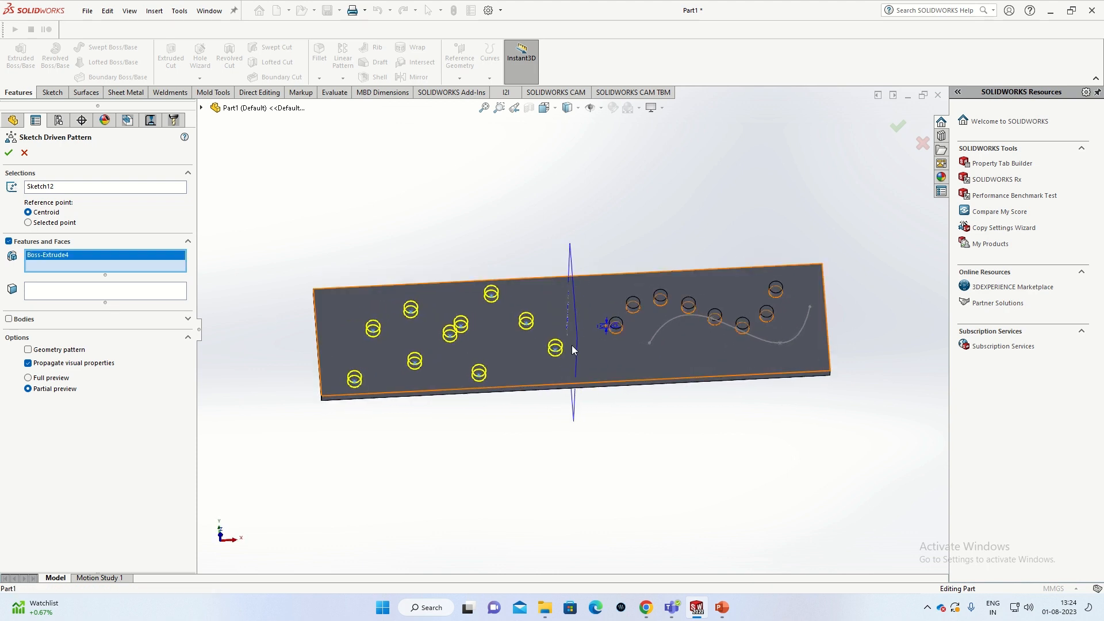
click(8, 152)
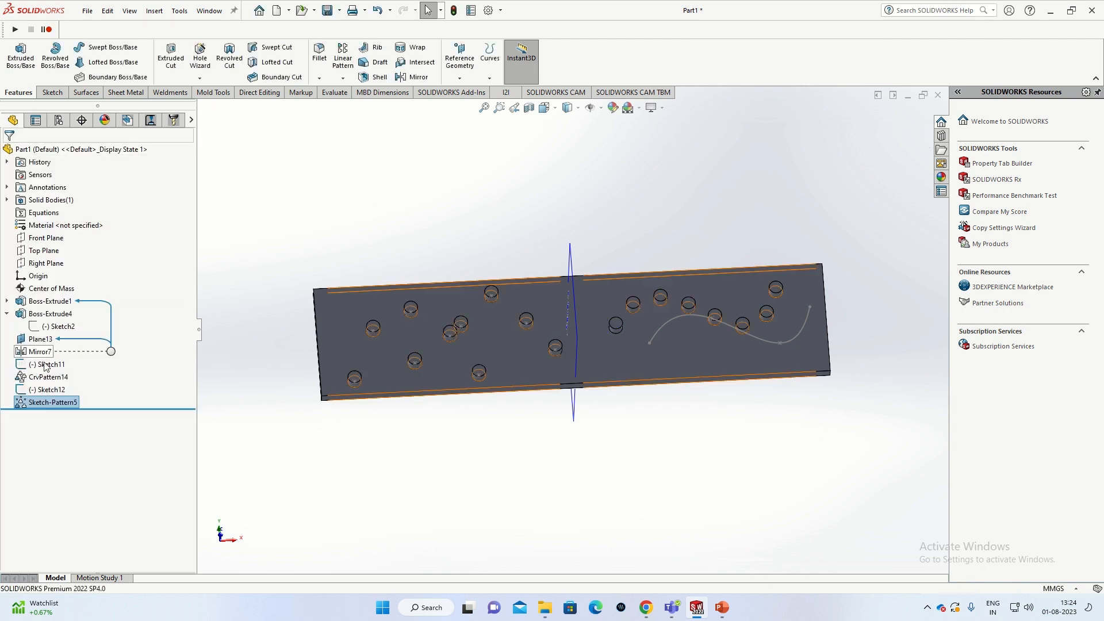
- Reopen the sketch driven pattern to review its sketch, reference point and seed feature, and close it without changes
right_click(49, 402)
click(70, 345)
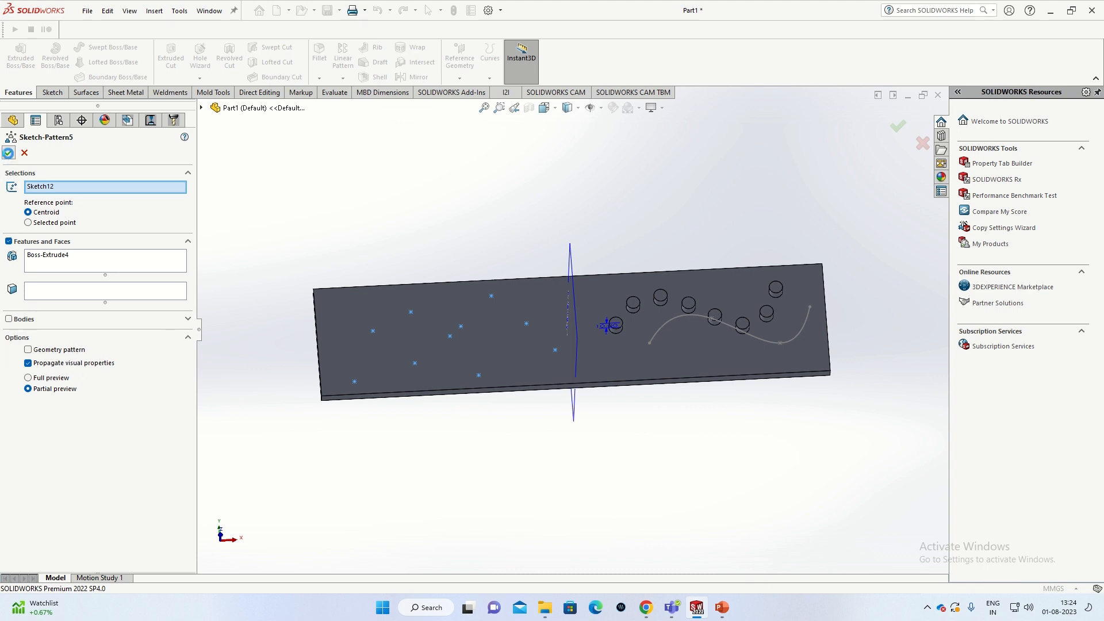
click(9, 153)
scroll(605, 366, down, 3)
scroll(561, 317, up, 2)
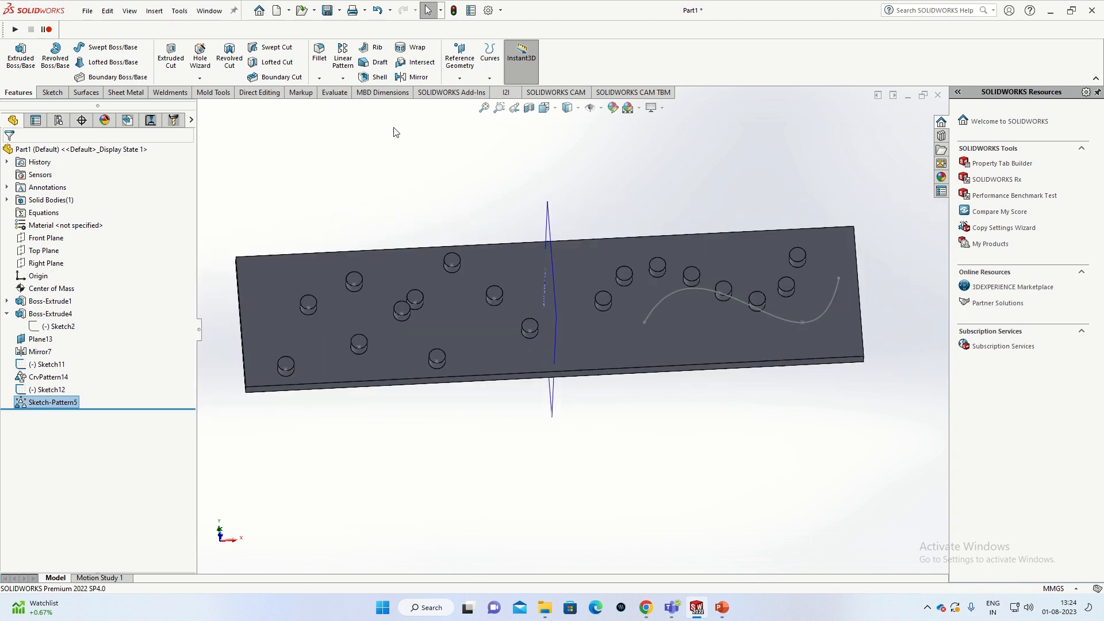
click(344, 79)
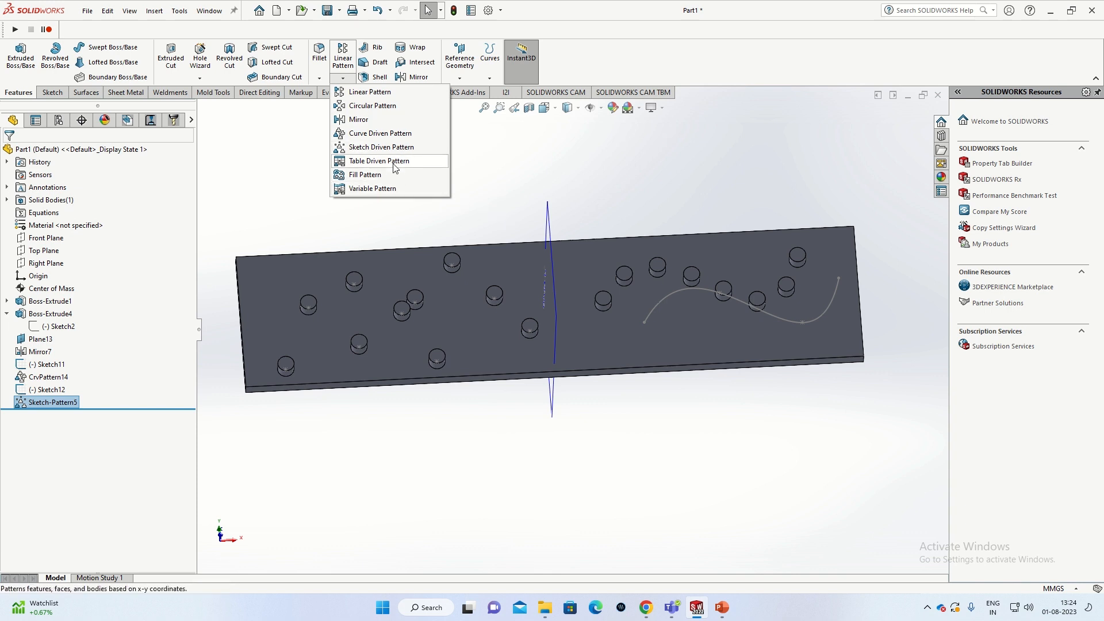
click(512, 167)
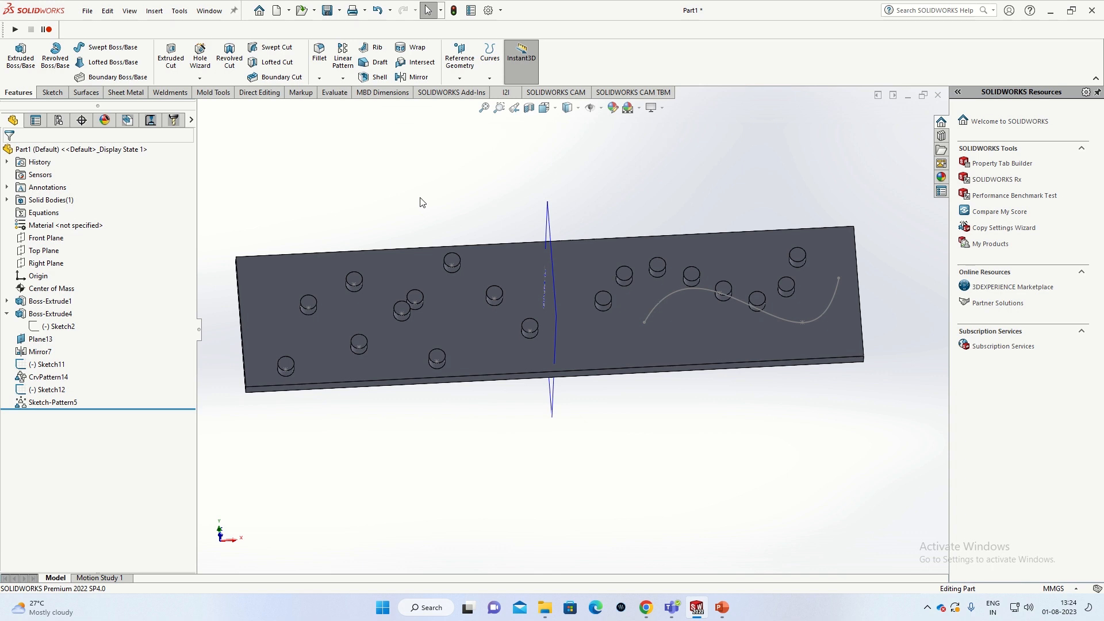
- Undo the sketch driven pattern and all the sketch points, and leave the empty sketch
key(ctrl+z)
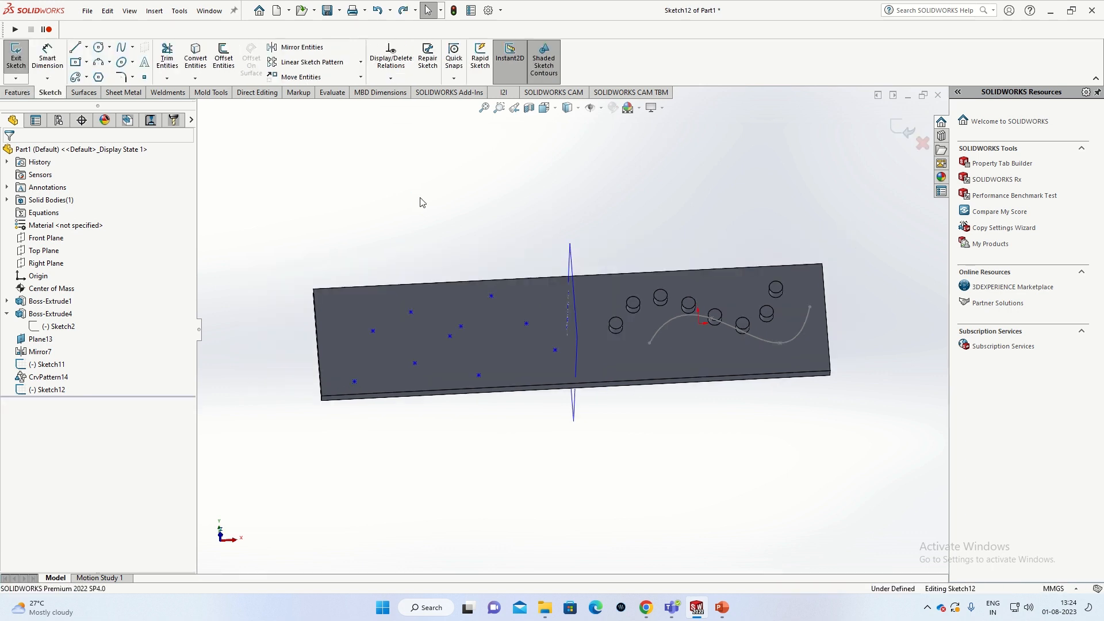
key(ctrl+z)
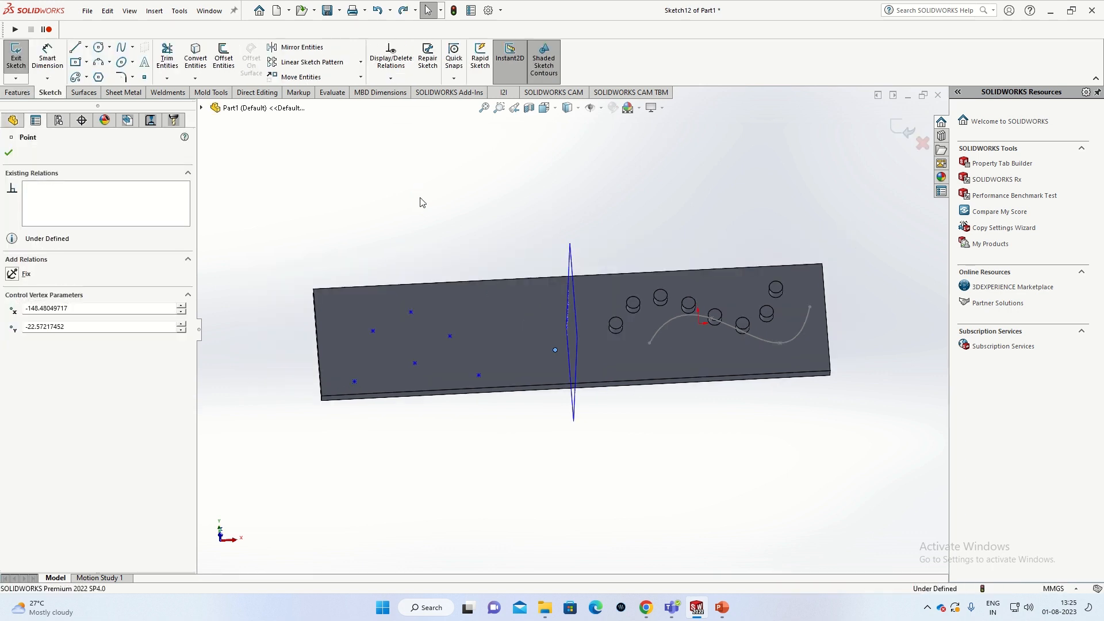
key(ctrl+z)
key(ctrl+z)
key(ctrl+z)
key(ctrl+z)
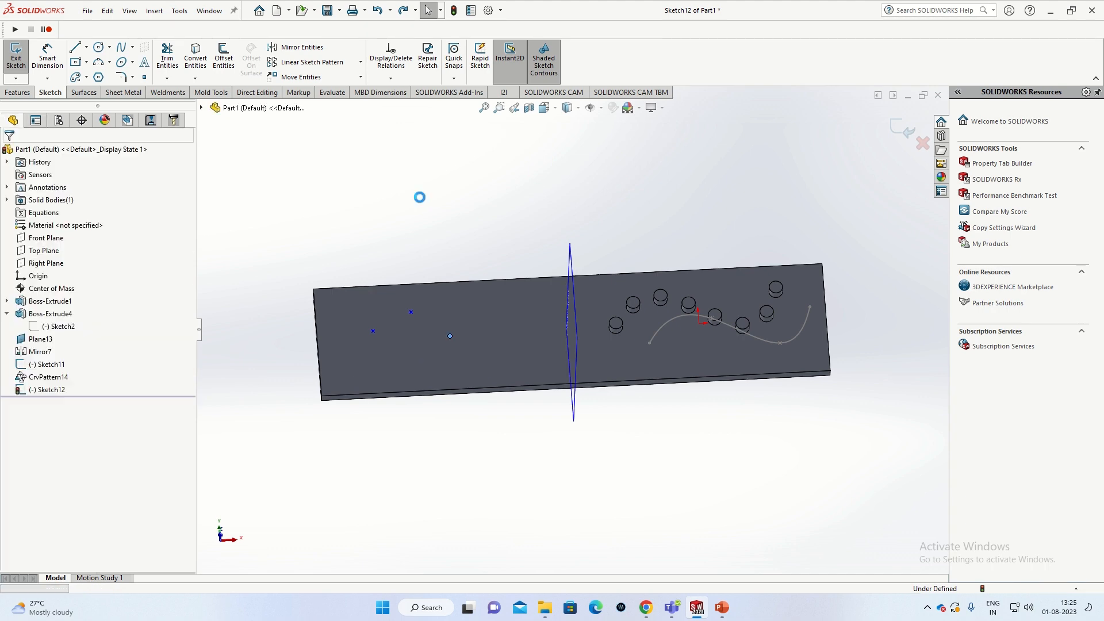
key(ctrl+z)
key(ctrl+z)
click(429, 226)
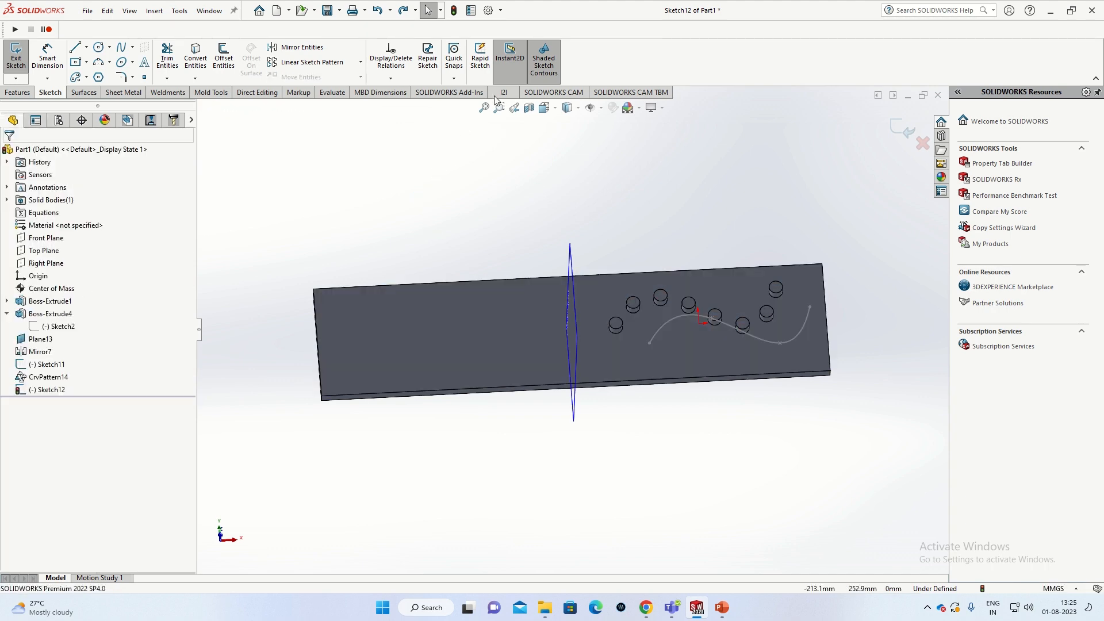
click(16, 57)
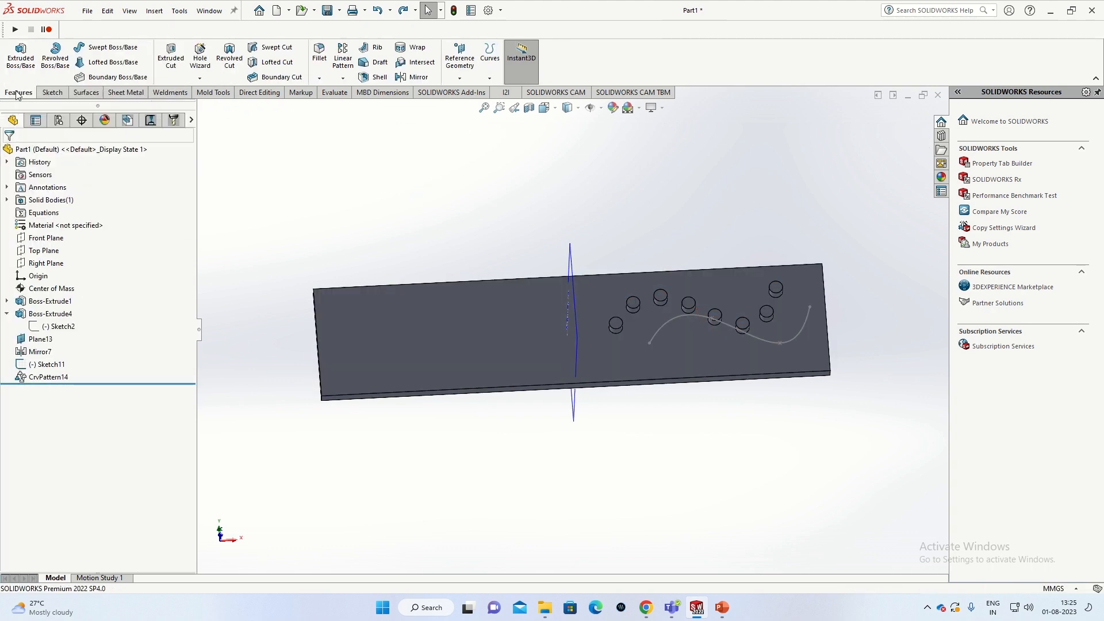
- Create a coordinate system with its origin at the upper-face corner vertex on the plate's empty end, beside the front long edge
click(471, 77)
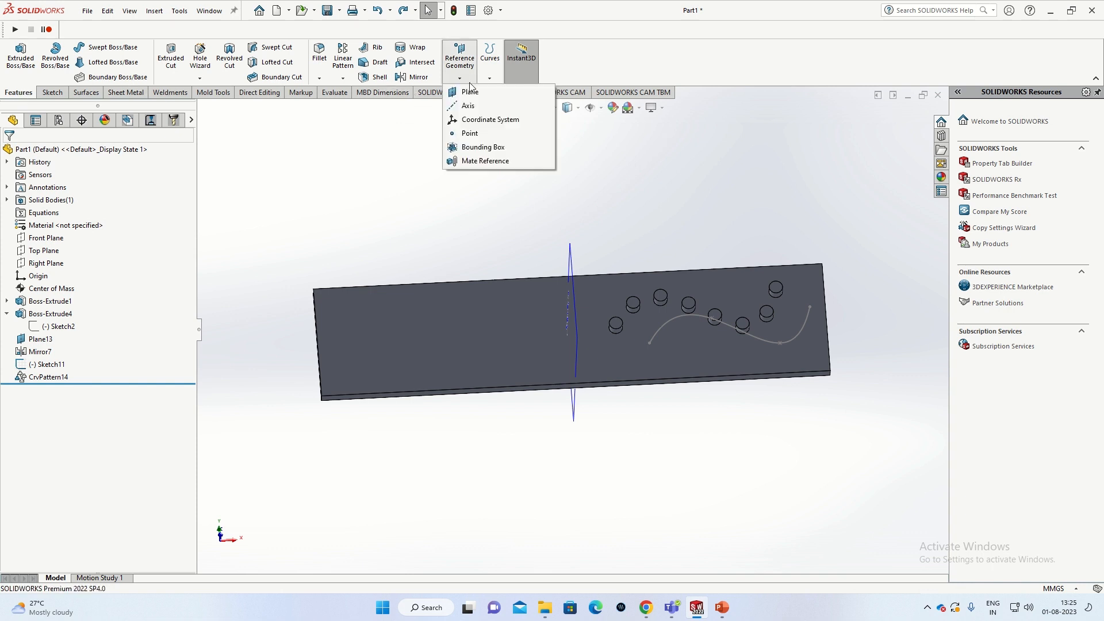
click(479, 121)
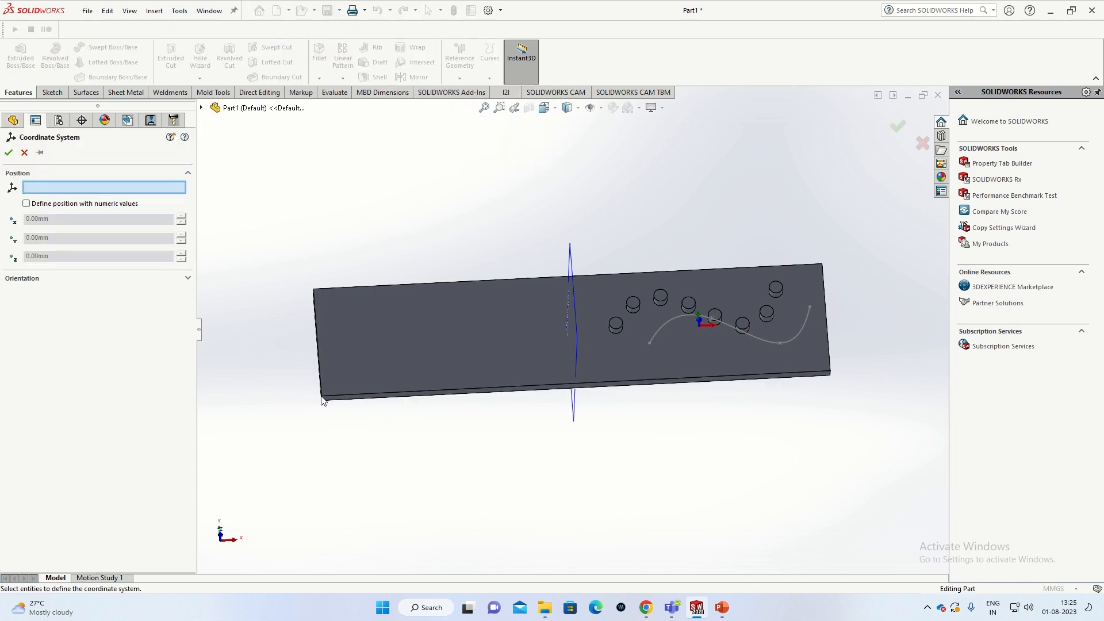
scroll(328, 401, down, 5)
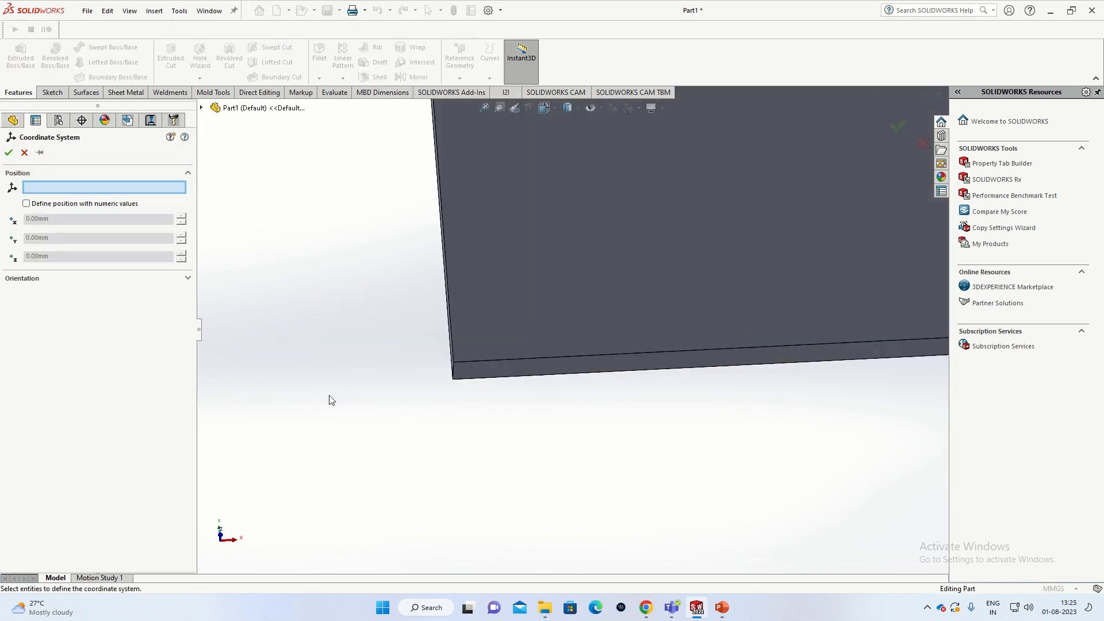
click(455, 361)
scroll(707, 325, up, 6)
scroll(701, 336, down, 2)
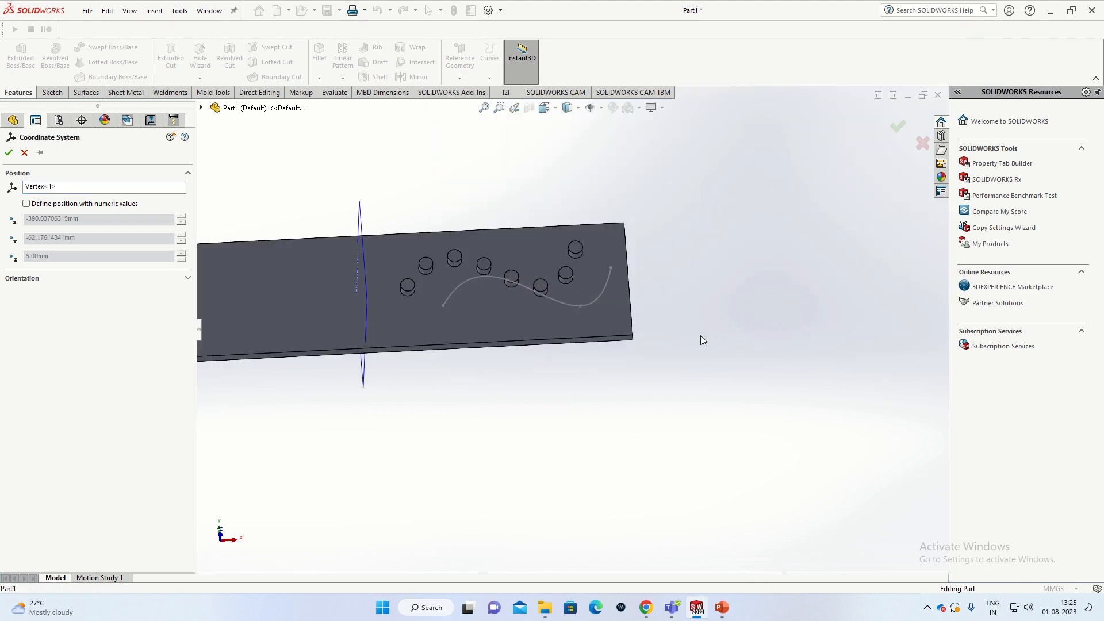
scroll(571, 332, up, 4)
scroll(449, 341, down, 5)
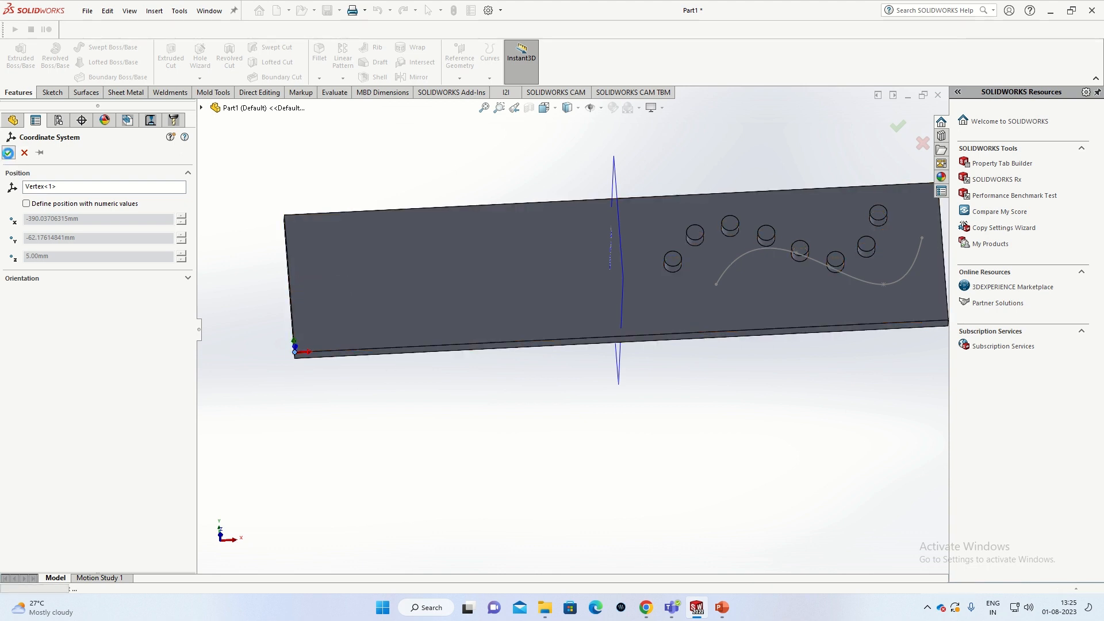
click(8, 153)
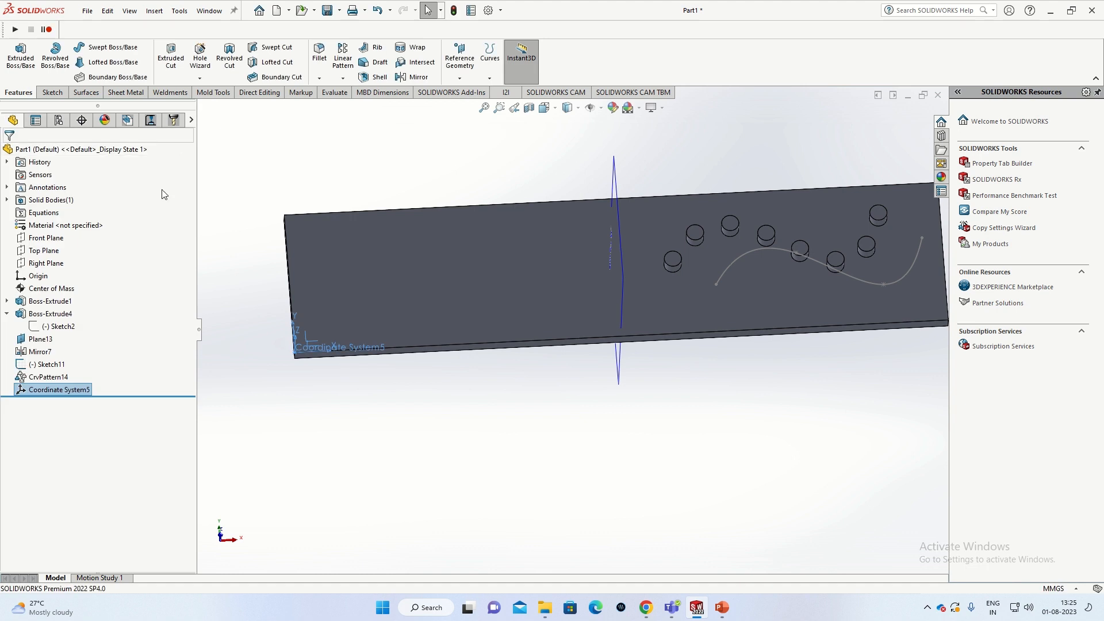
- Start a Table Driven Pattern with Boss-Extrude4 as the feature to copy, Coordinate System5 and the Centroid reference point
click(343, 78)
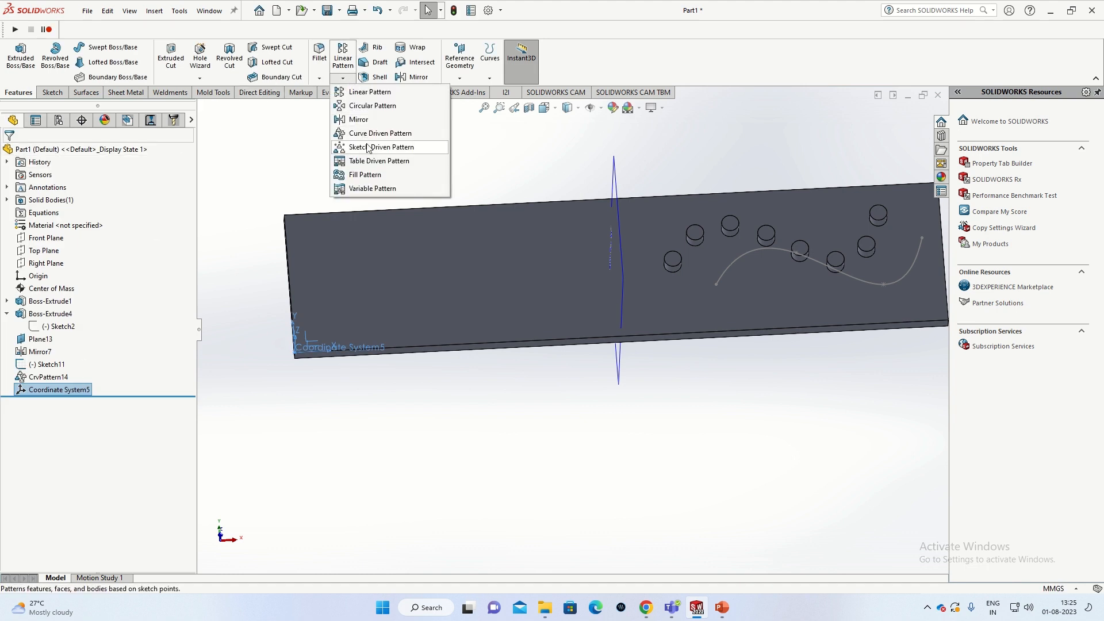
click(393, 164)
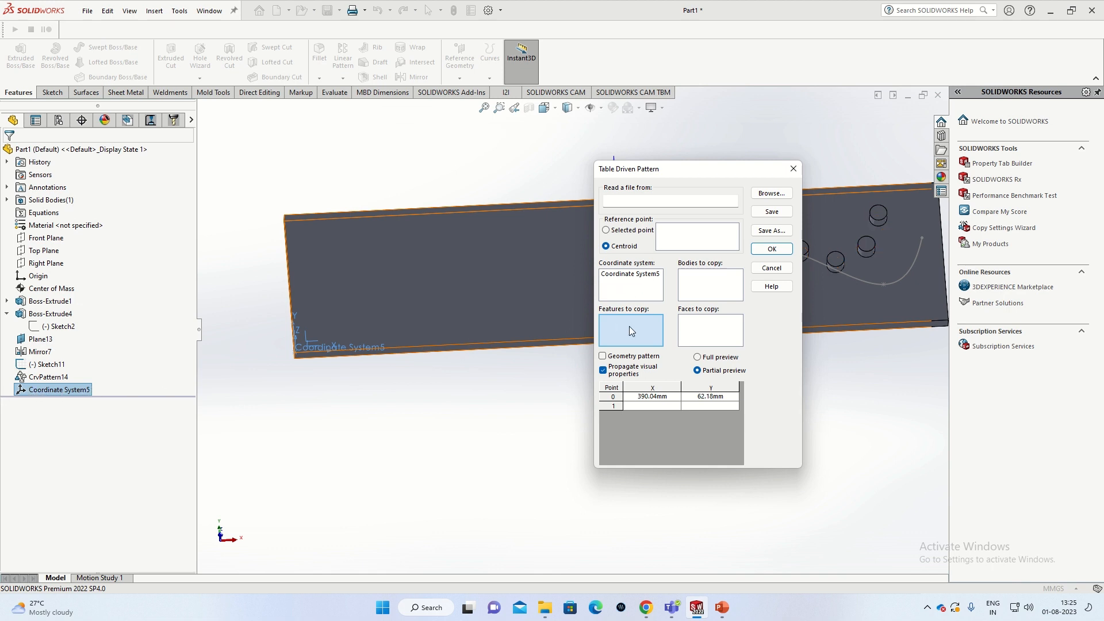
scroll(408, 339, up, 3)
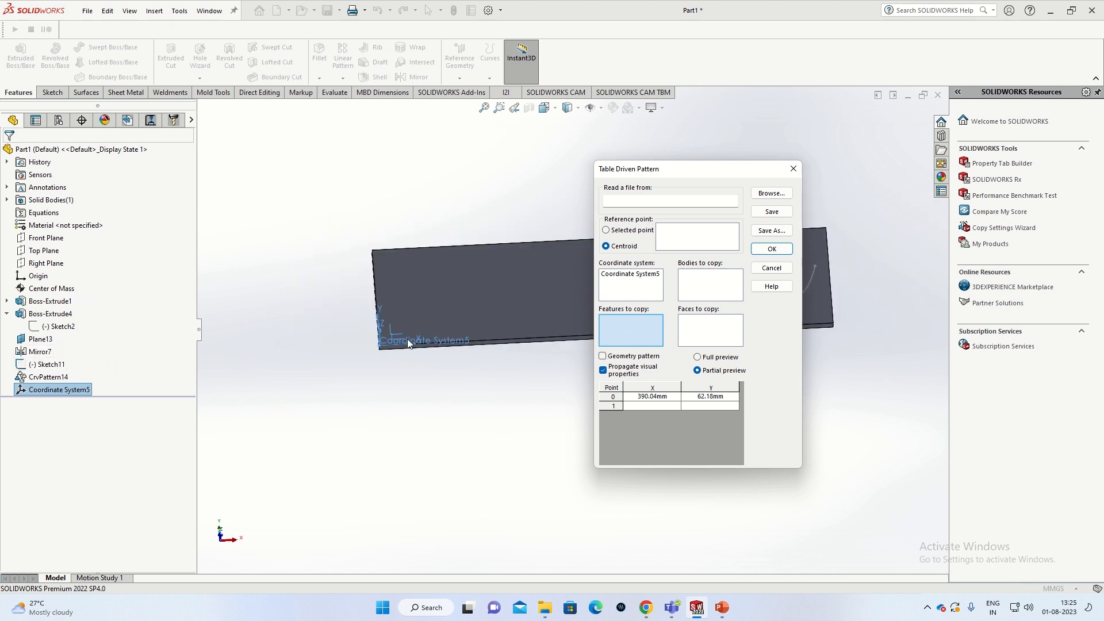
scroll(576, 287, up, 2)
scroll(581, 343, down, 3)
scroll(573, 343, up, 3)
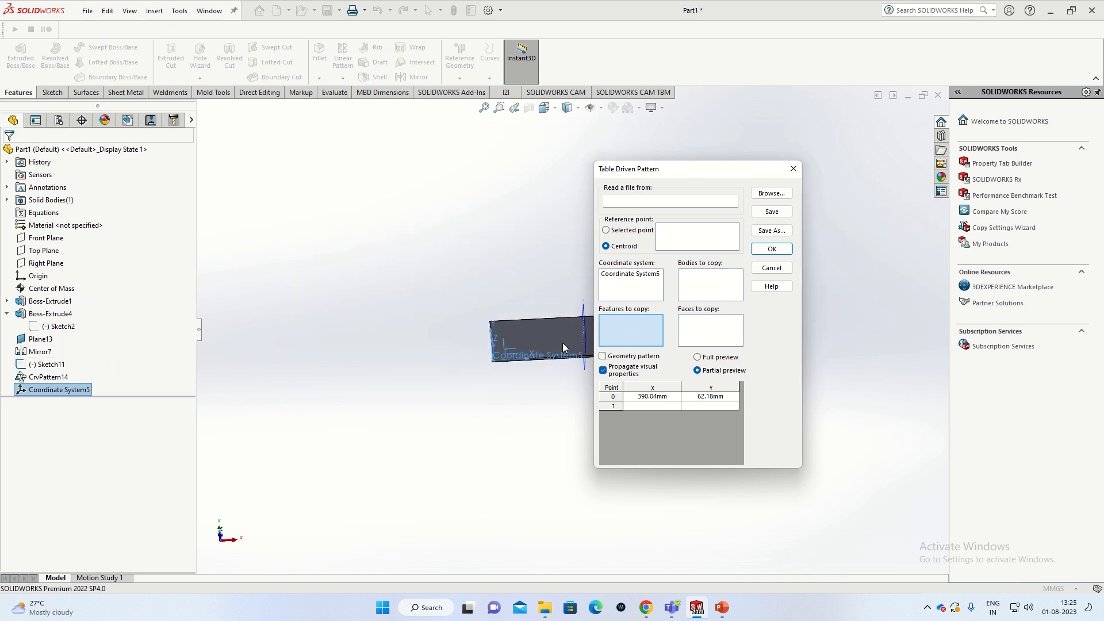
middle_drag(550, 337, 541, 347)
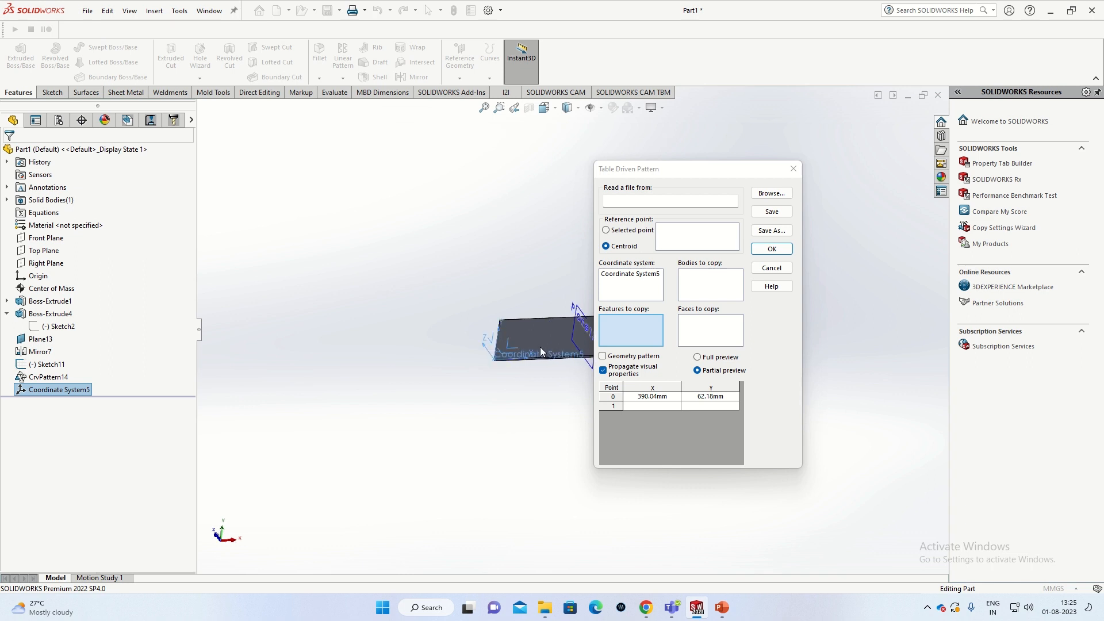
drag(715, 169, 339, 106)
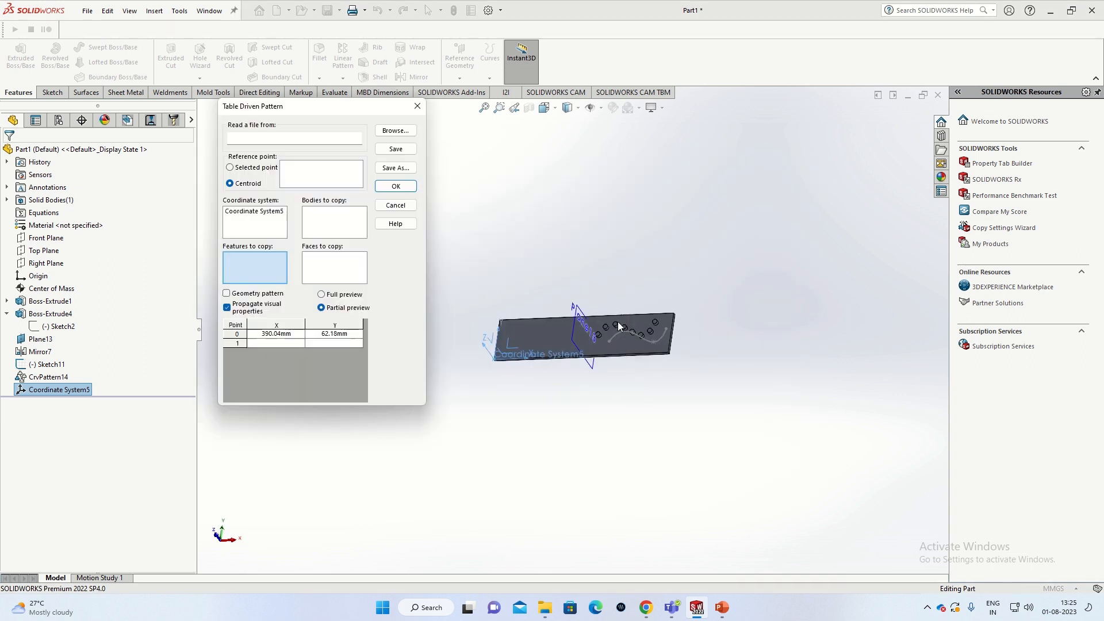
scroll(575, 345, down, 3)
middle_drag(540, 361, 591, 359)
click(592, 356)
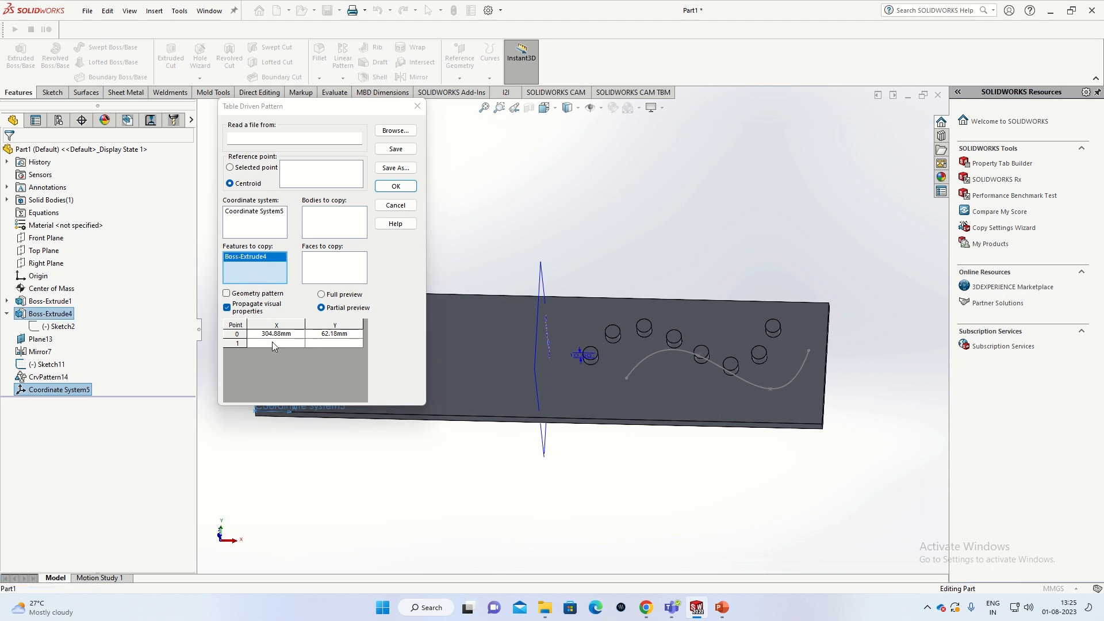
scroll(481, 380, up, 4)
scroll(474, 360, down, 4)
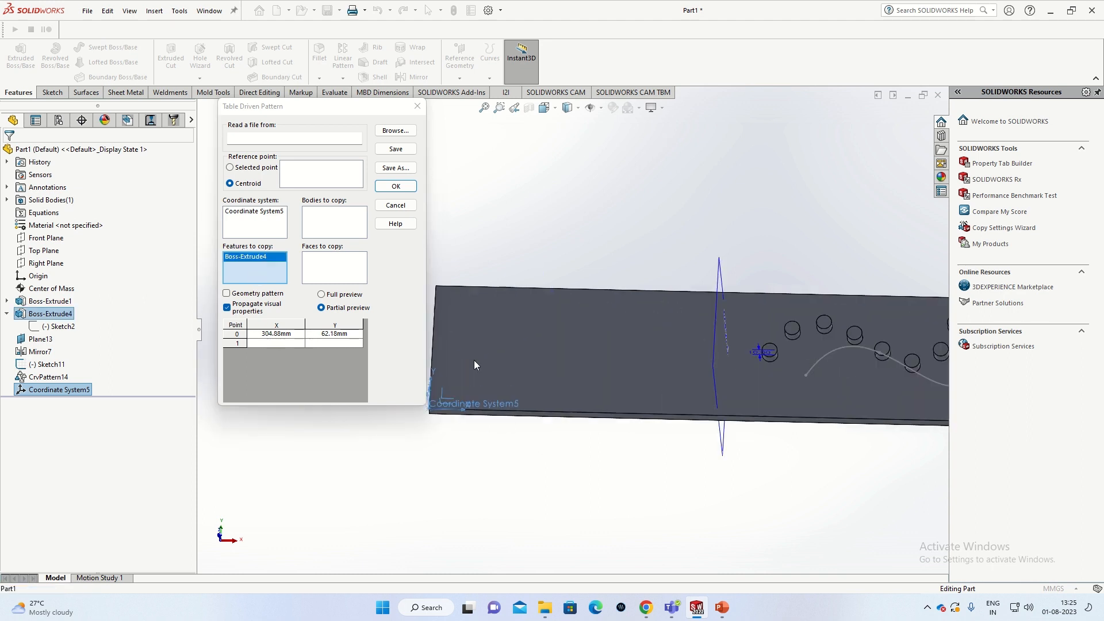
scroll(475, 361, up, 1)
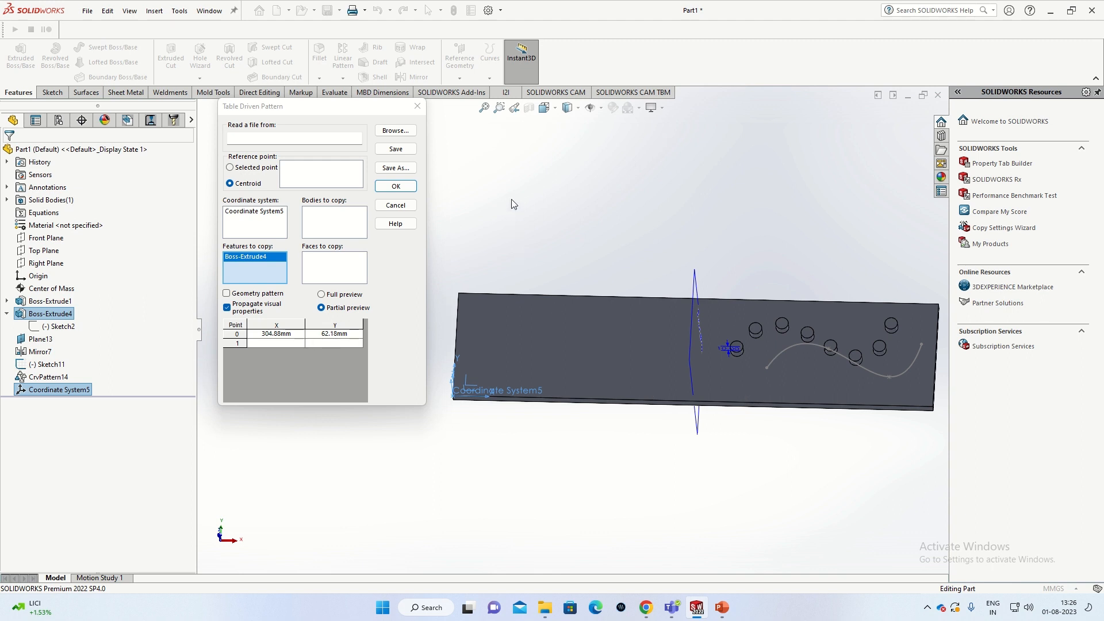
- Define point 1 of the pattern table at X 50 mm and Y 20 mm
click(273, 344)
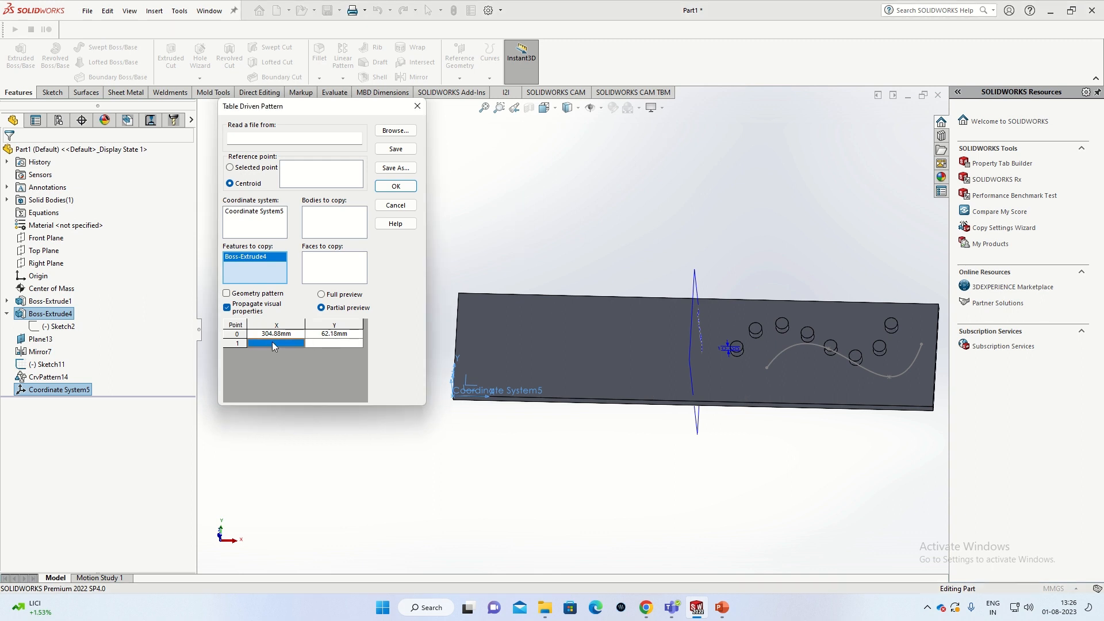
click(282, 341)
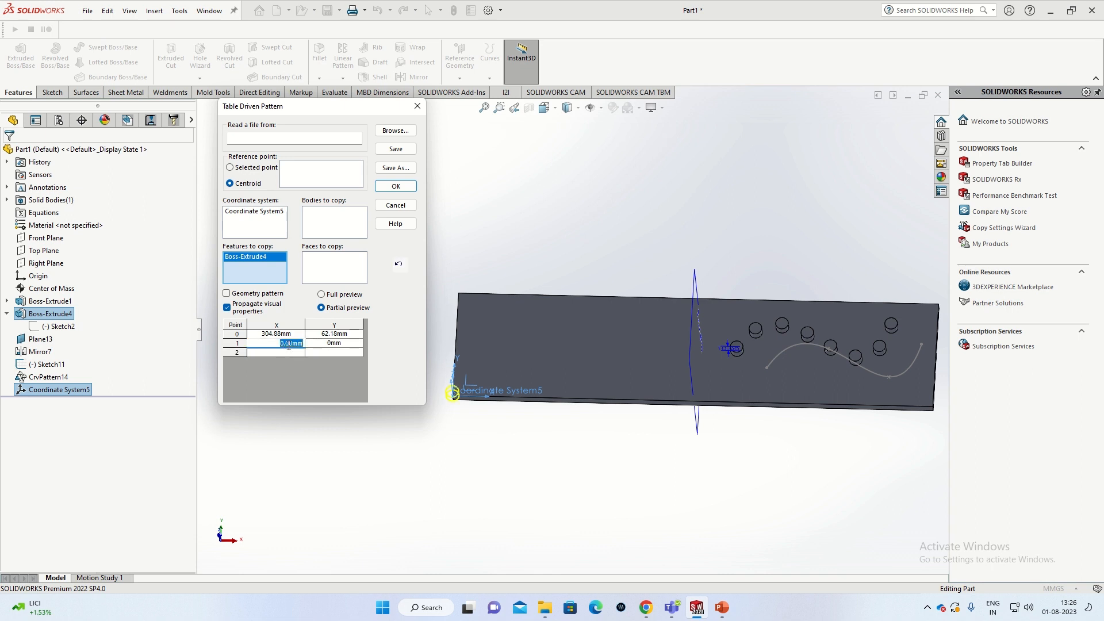
text(50)
key(Return)
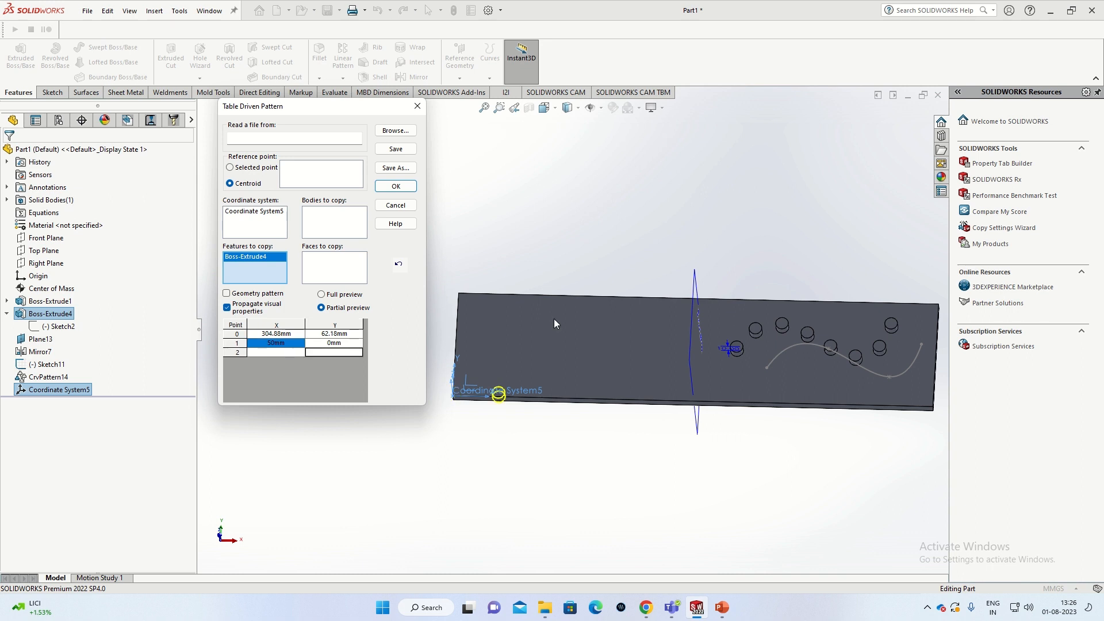
click(346, 344)
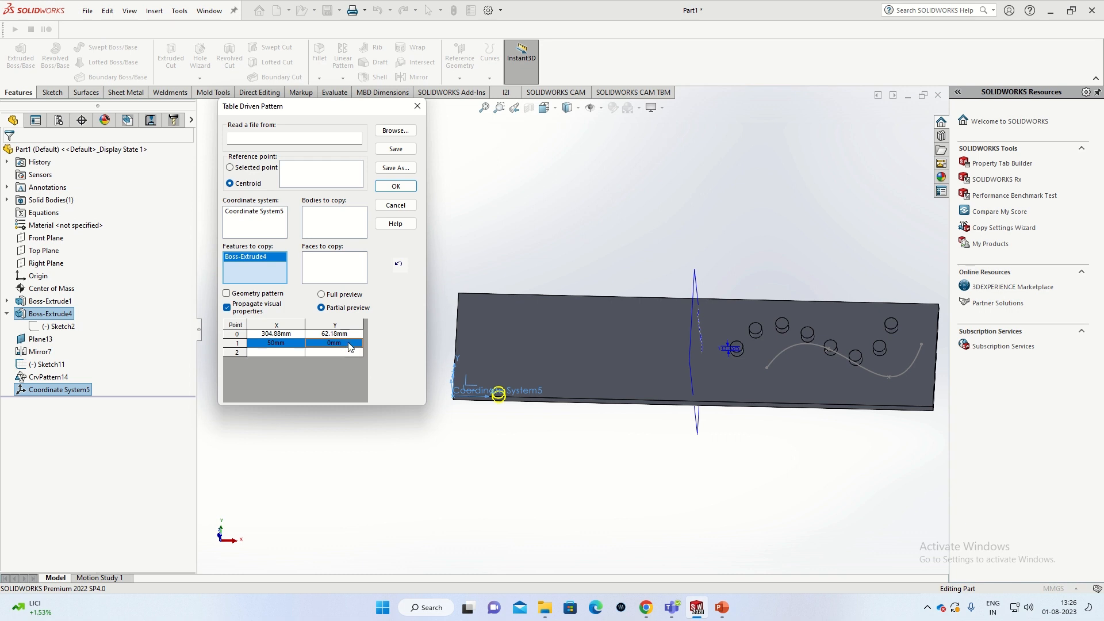
click(320, 345)
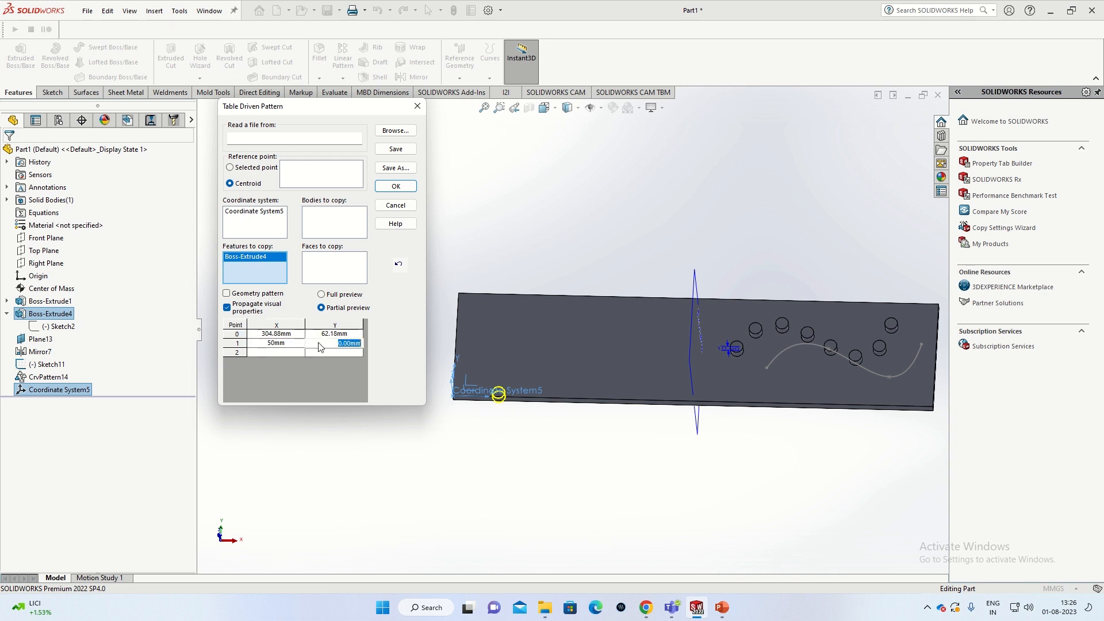
text(20)
click(292, 352)
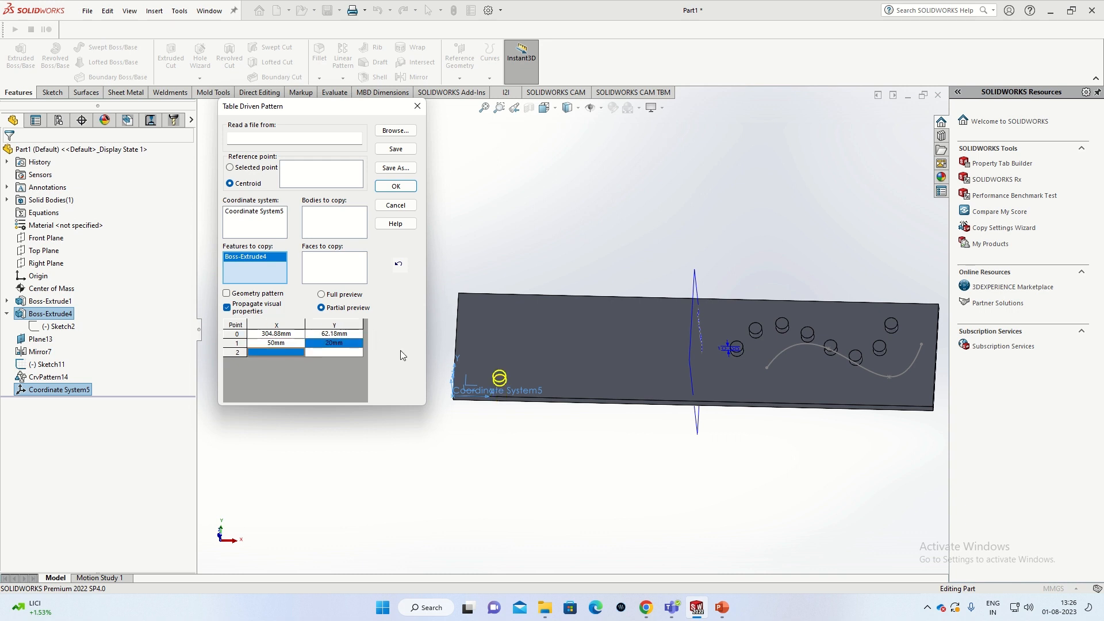
- Define point 2 of the pattern table at X 100 mm and Y 50 mm, and create the pattern
click(280, 353)
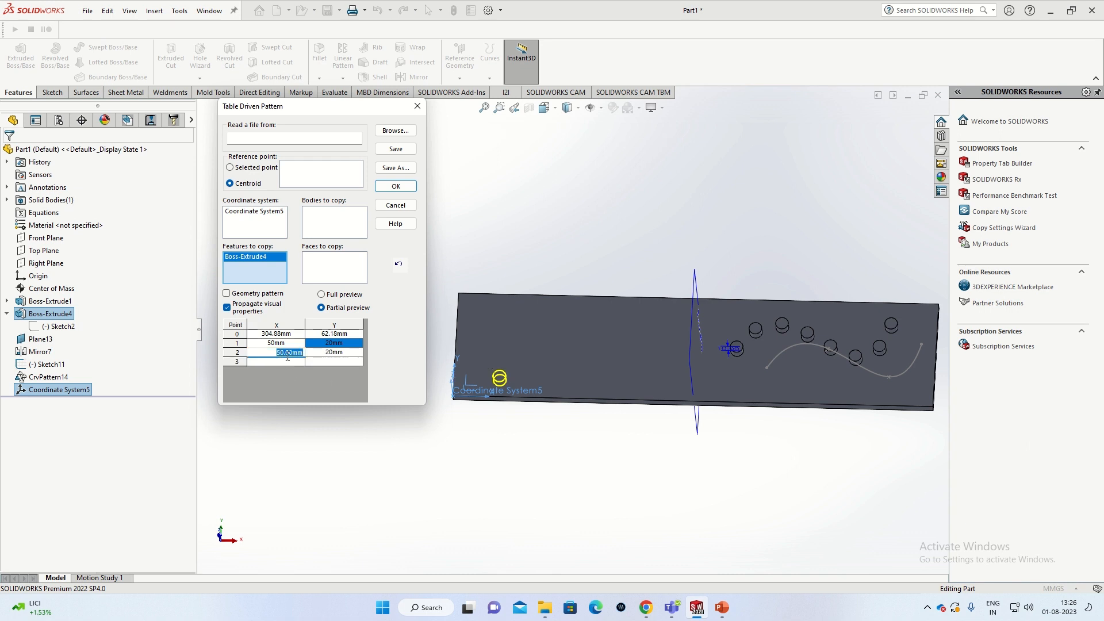
text(100)
click(344, 352)
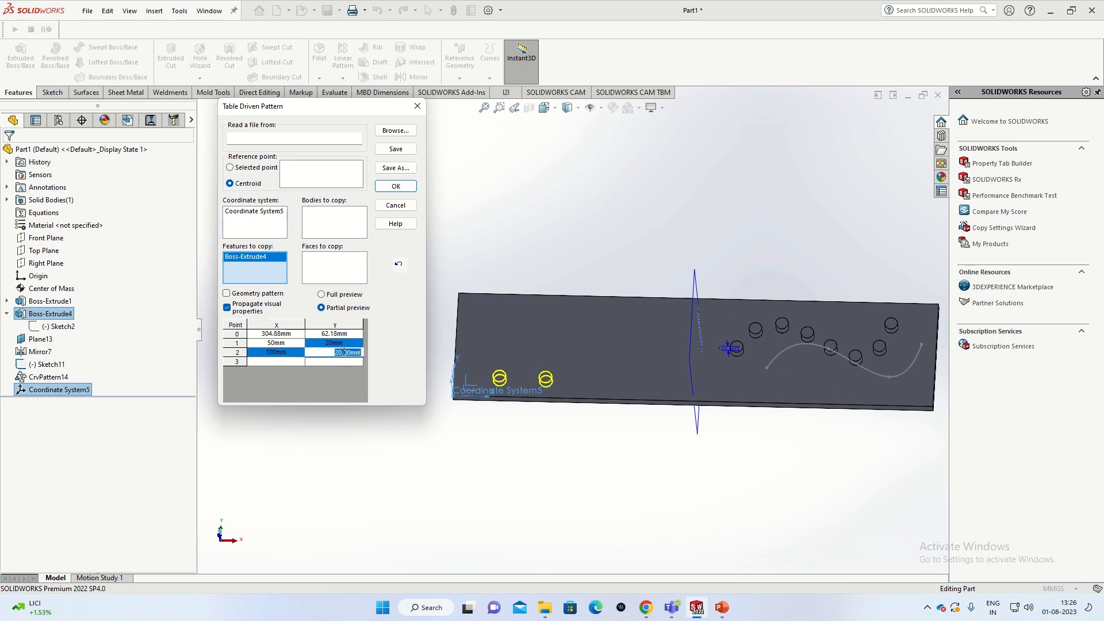
text(2)
scroll(806, 395, down, 2)
scroll(807, 394, up, 2)
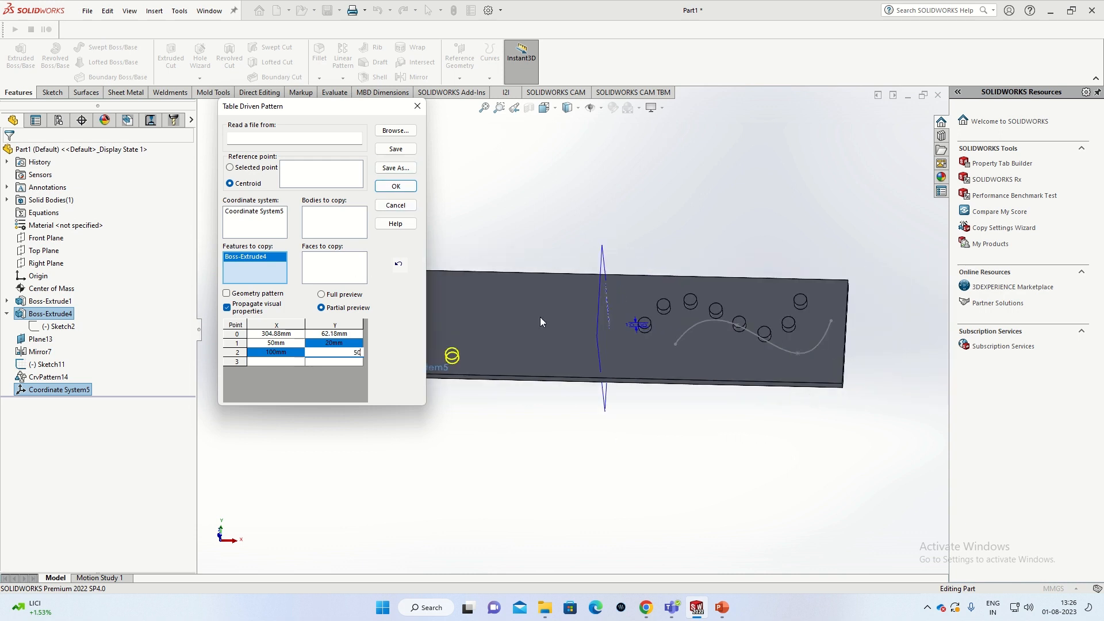
scroll(512, 335, up, 1)
scroll(490, 347, up, 1)
scroll(431, 349, down, 3)
scroll(432, 349, up, 3)
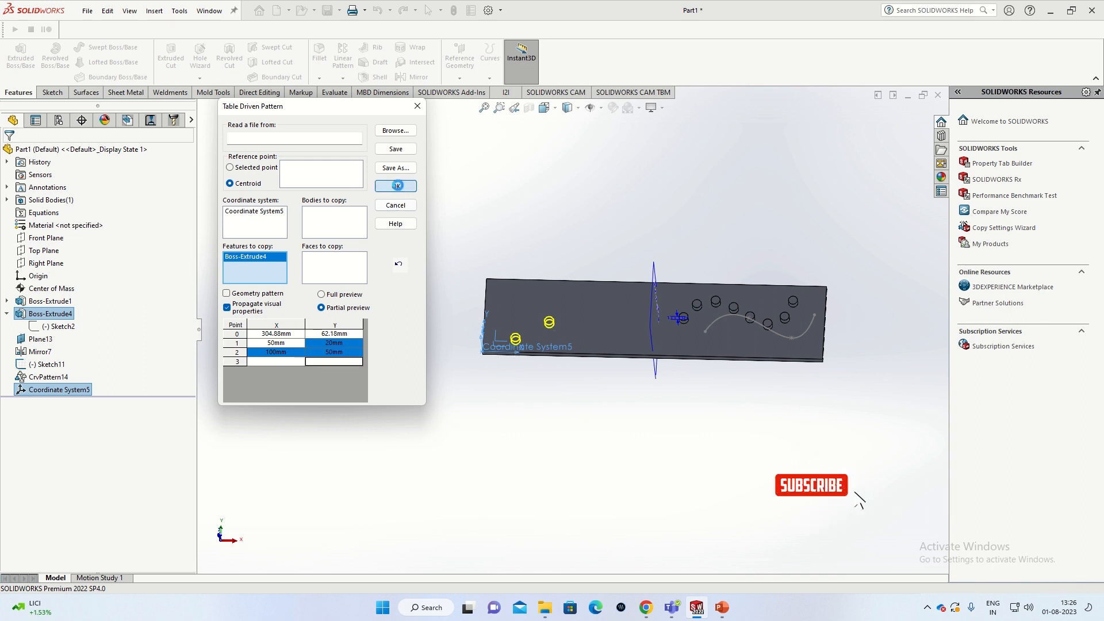
click(396, 186)
- Inspect the two patterned bosses on the plate, and undo the table driven pattern
scroll(667, 310, down, 5)
scroll(543, 351, up, 2)
middle_drag(543, 351, 434, 357)
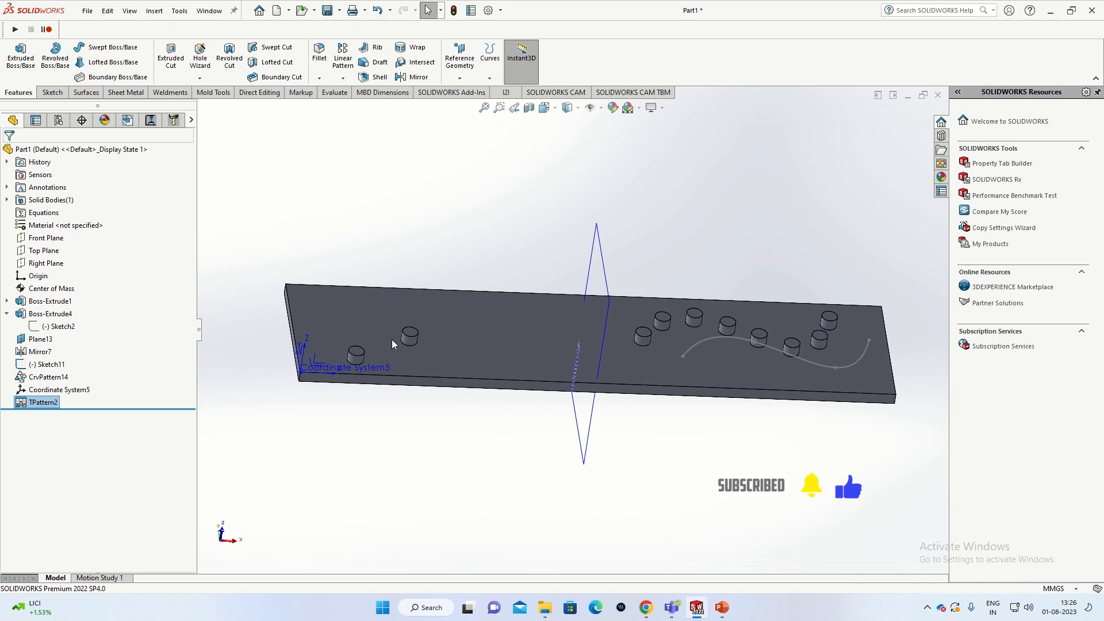
middle_drag(470, 370, 440, 385)
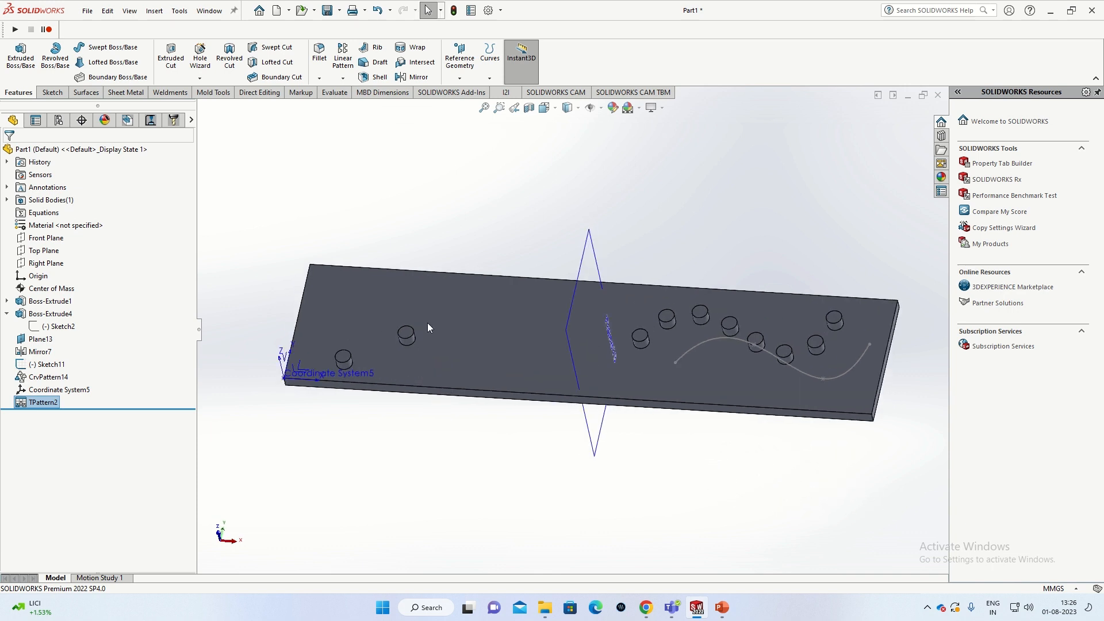
key(ctrl+z)
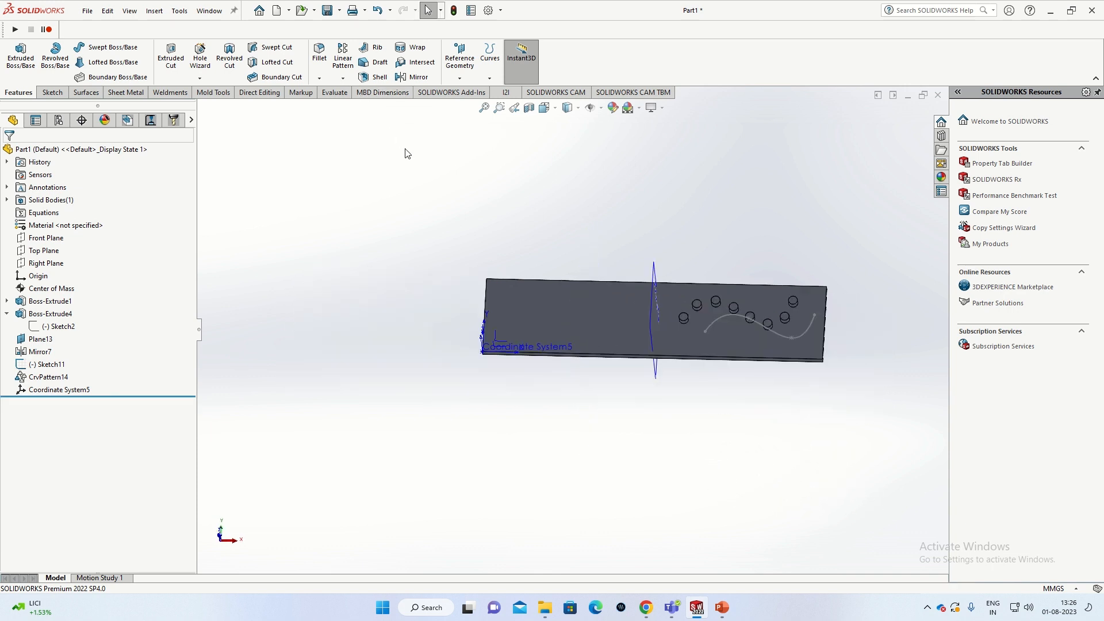
- Start a Fill Pattern of Boss-Extrude4 using the plate's large front face as the fill boundary
scroll(650, 321, down, 3)
scroll(635, 355, up, 1)
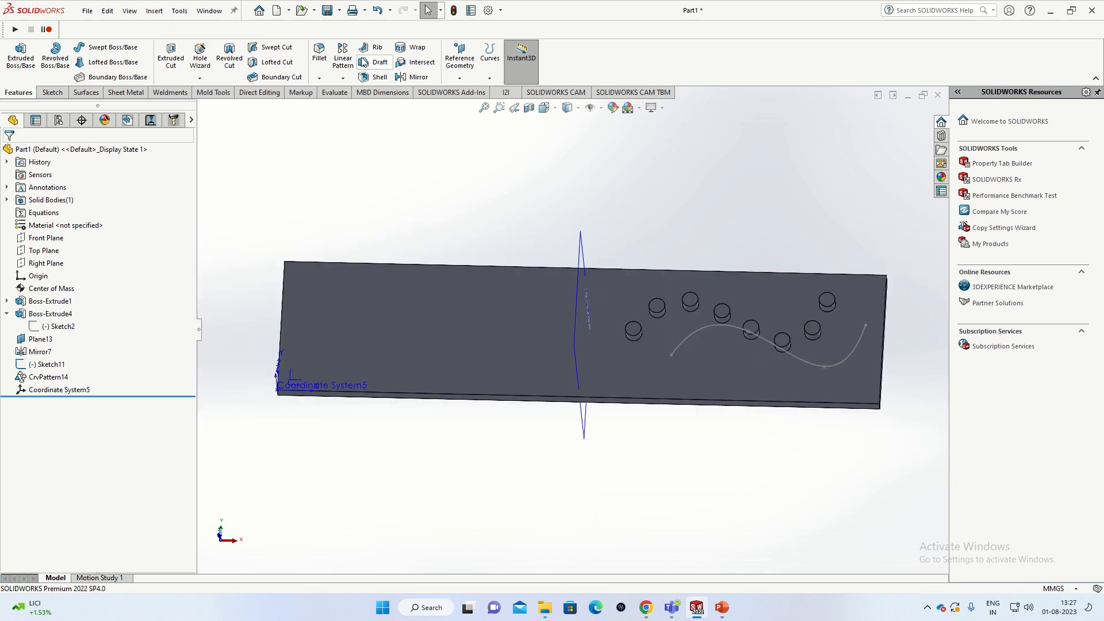
click(342, 78)
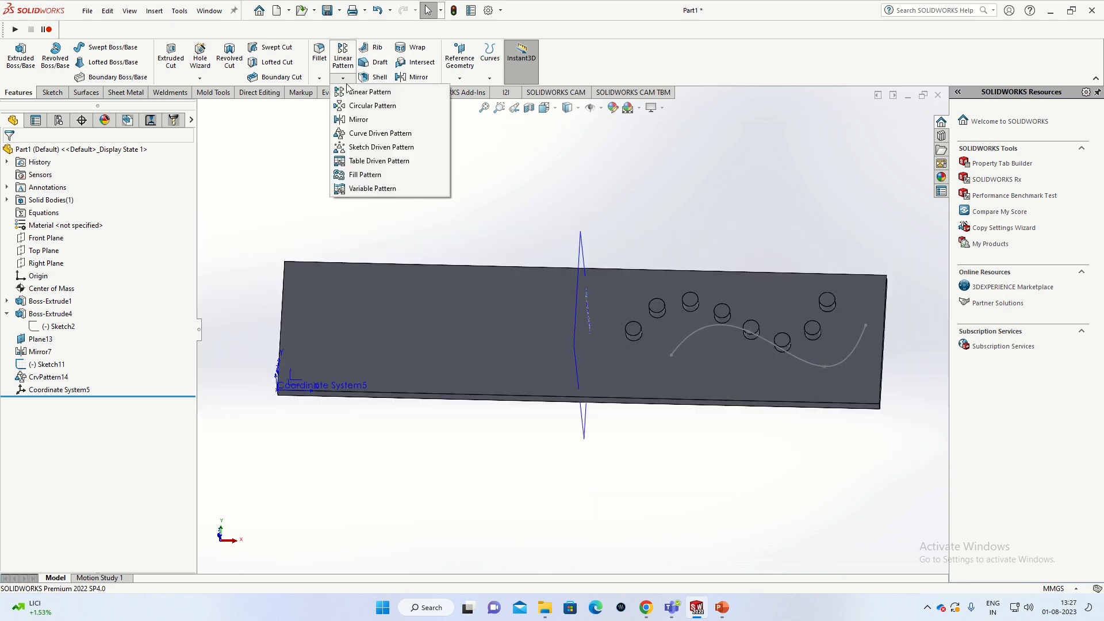
click(374, 175)
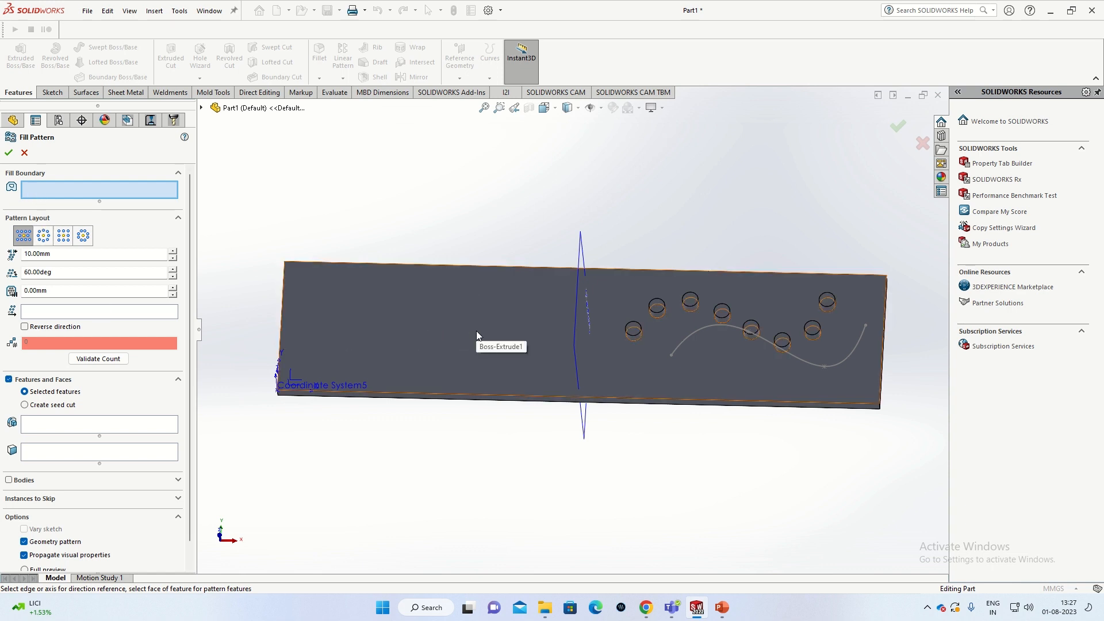
click(453, 340)
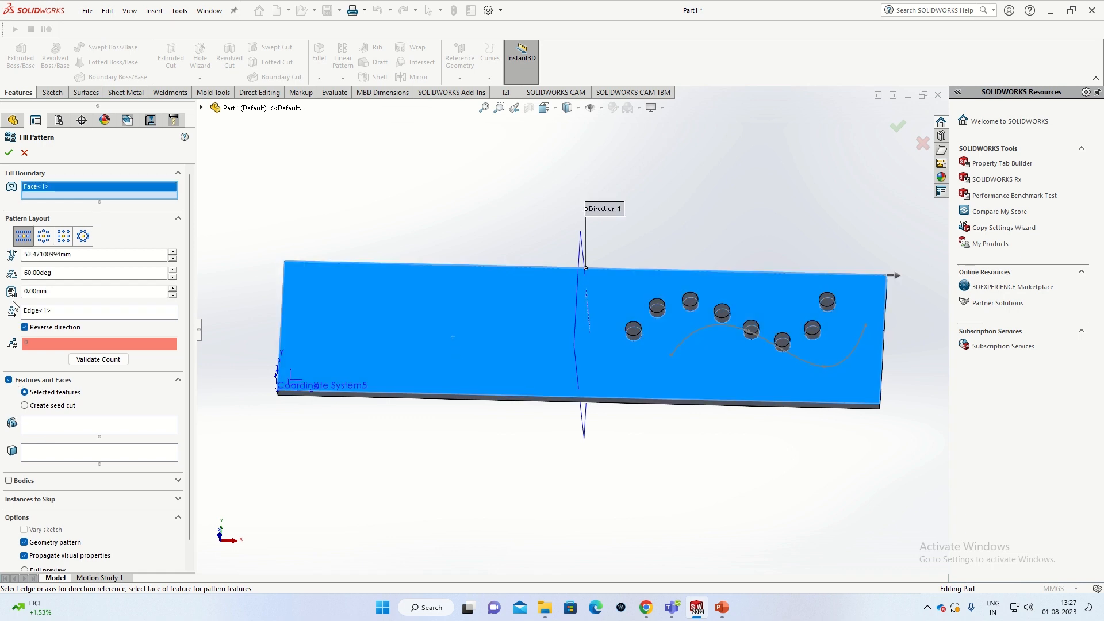
click(50, 426)
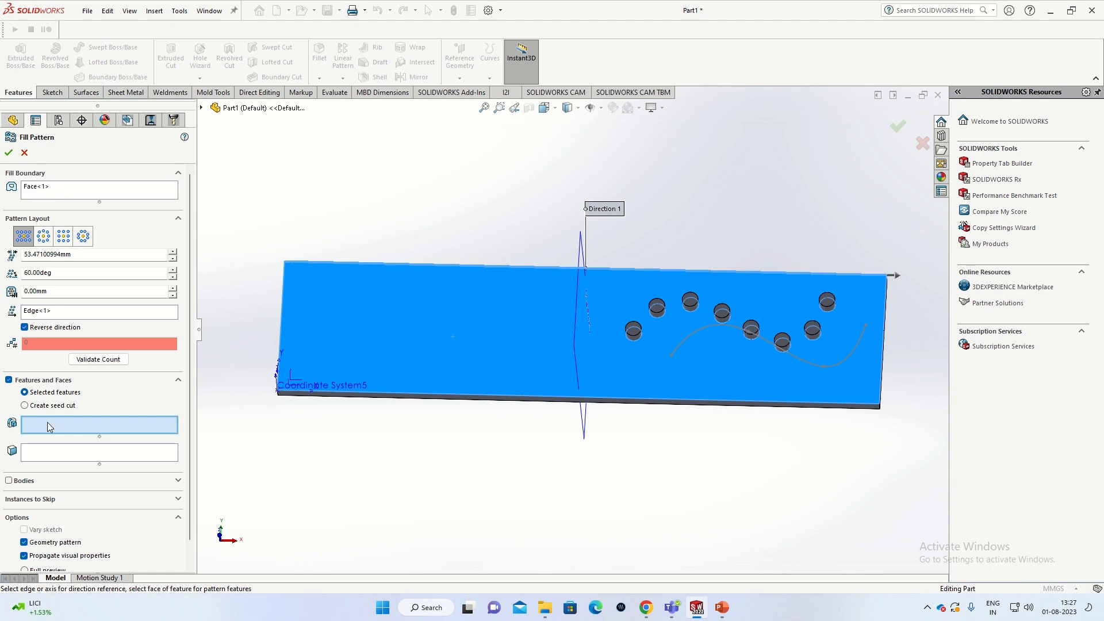
click(635, 332)
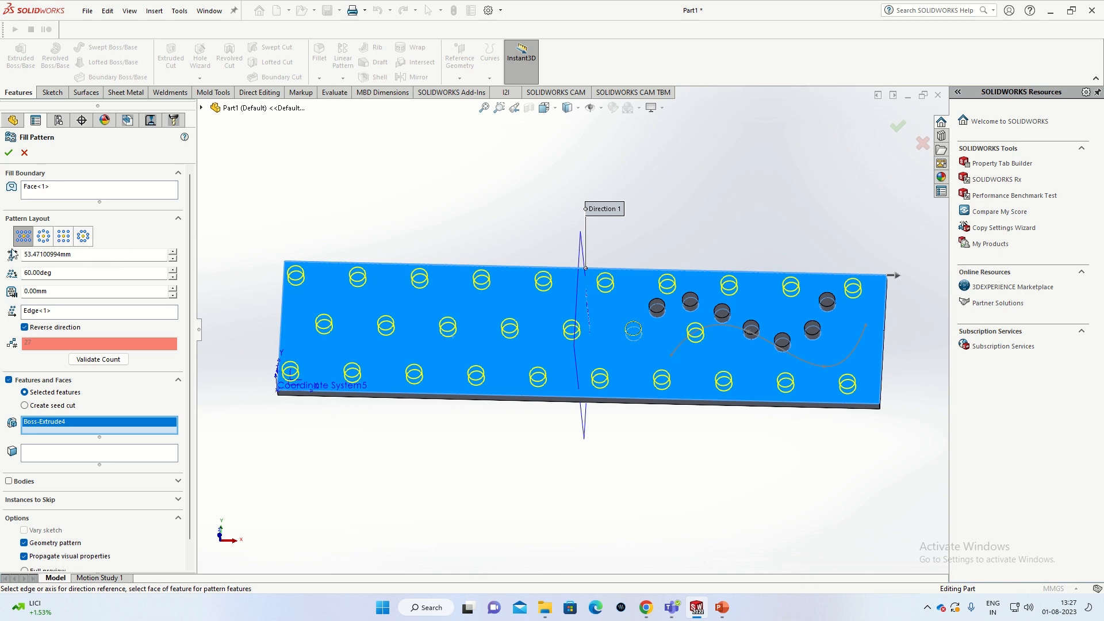
- Preview the circular, square and polygon layouts of the fill pattern, and return to the perforation layout
click(43, 237)
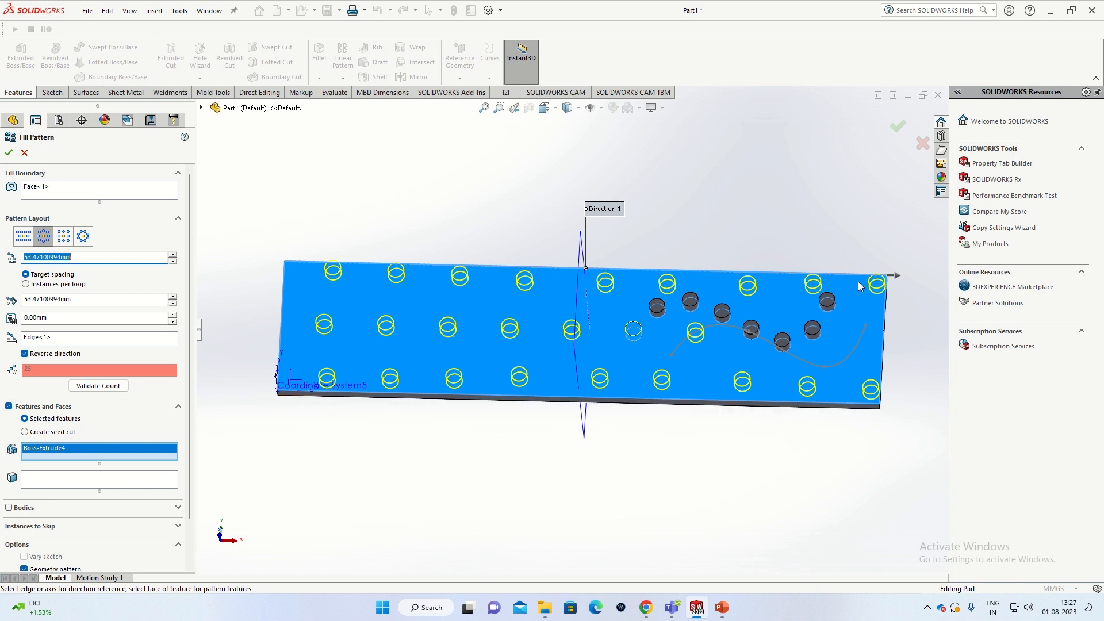
click(63, 237)
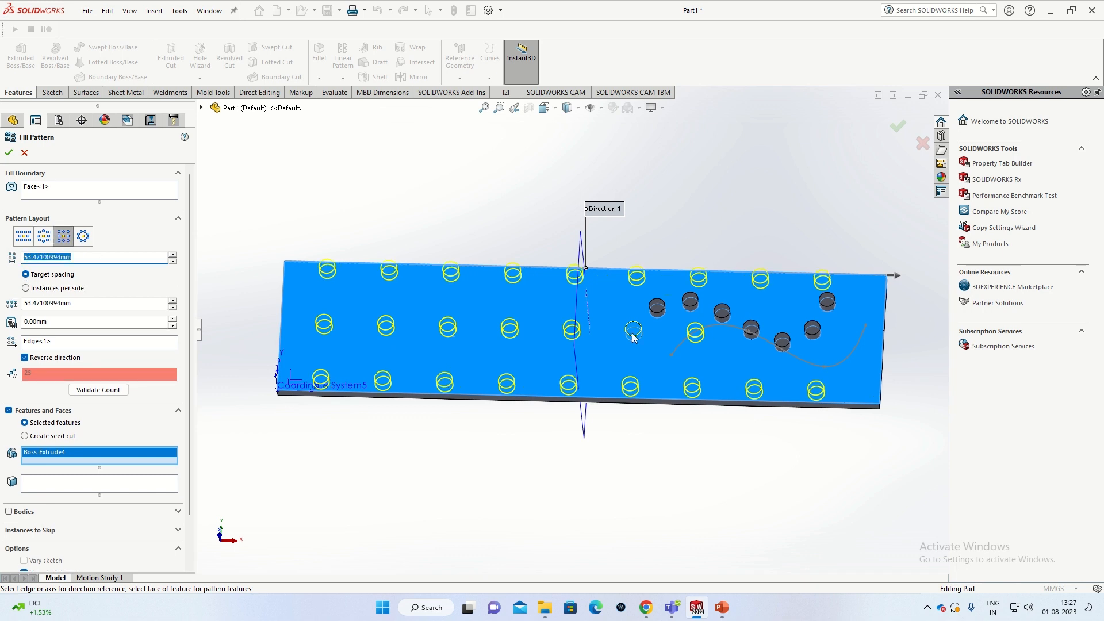
click(83, 237)
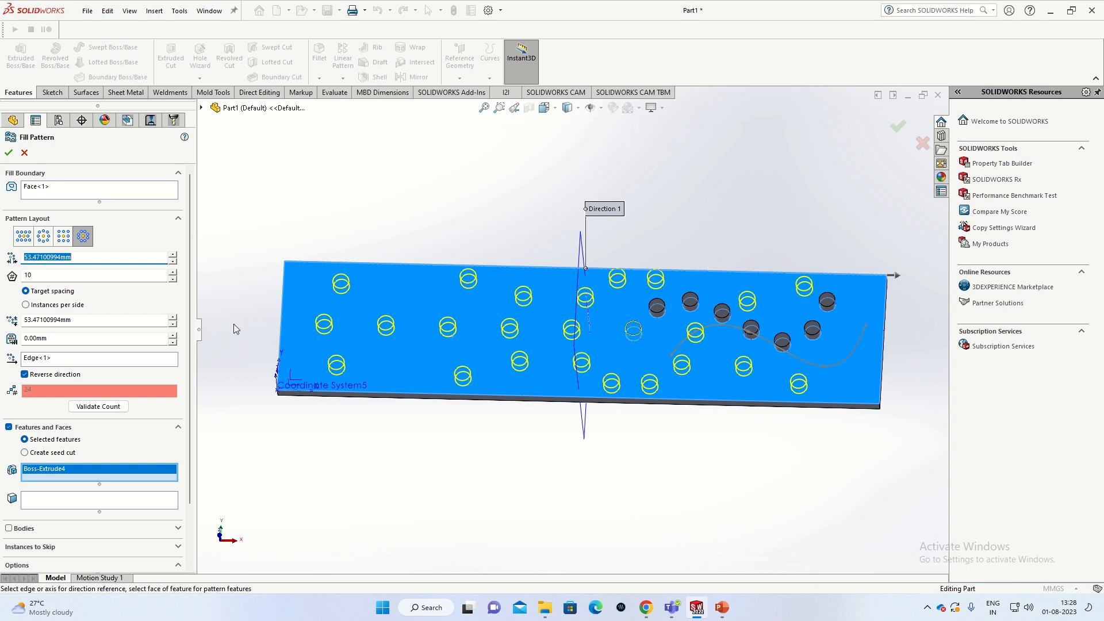
click(23, 237)
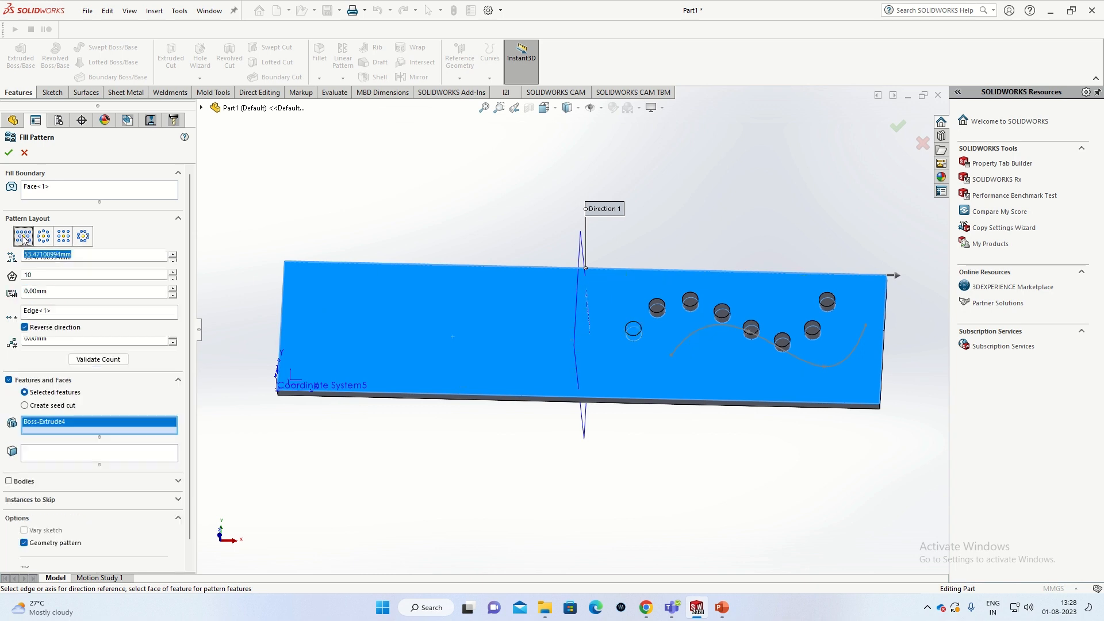
- Create the fill pattern with the perforation layout, inspect it on the plate, and undo it
scroll(118, 547, down, 1)
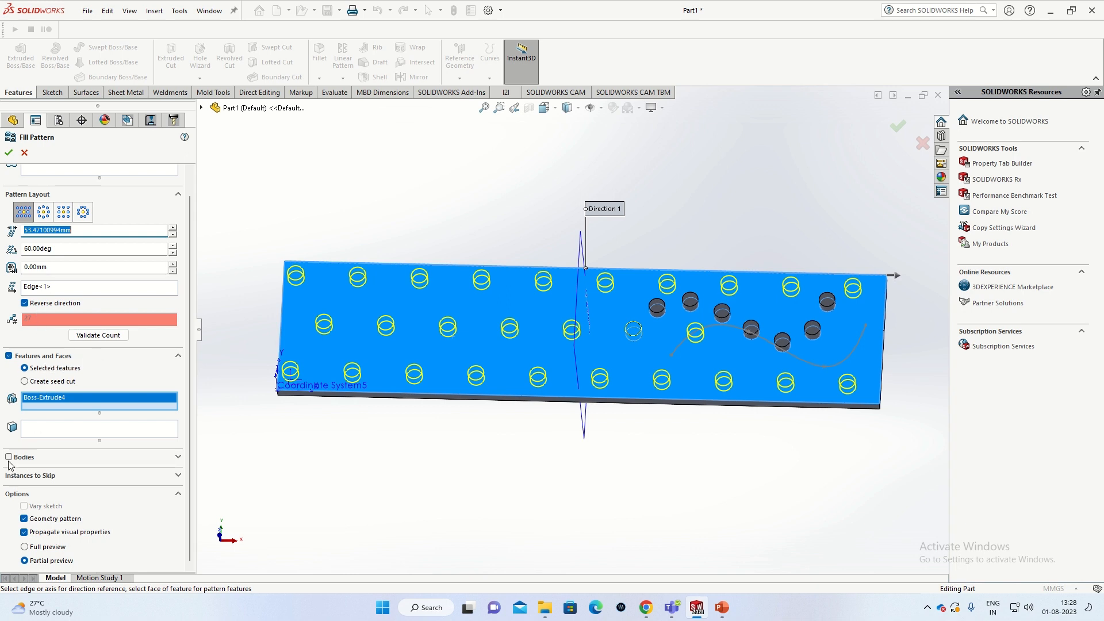
click(8, 153)
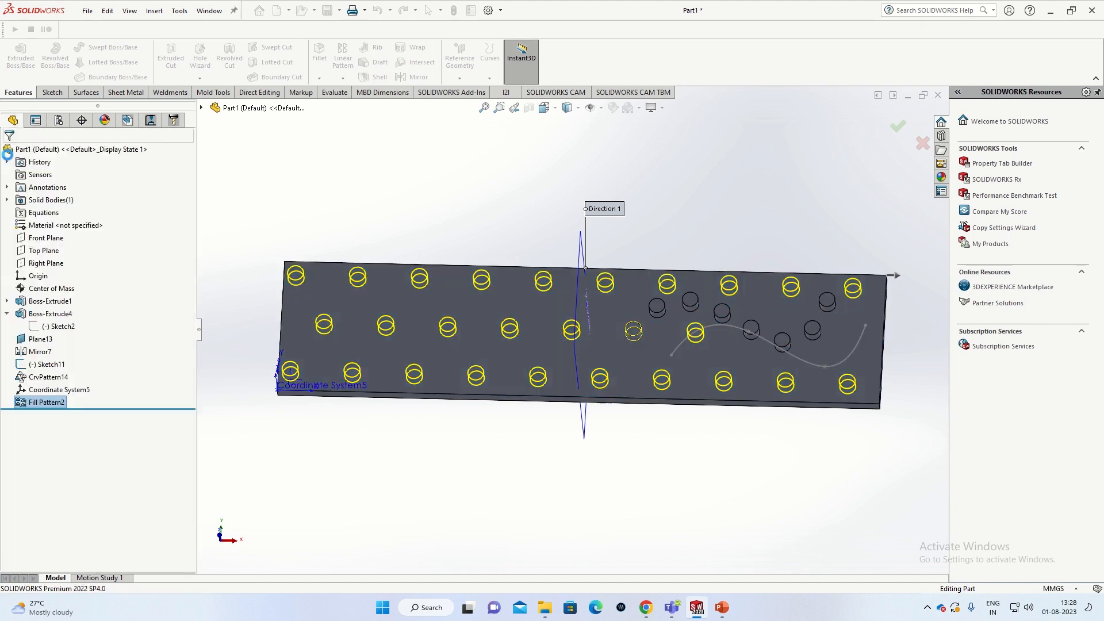
mouse_move(491, 419)
middle_down()
mouse_move(506, 333)
mouse_move(490, 415)
middle_up()
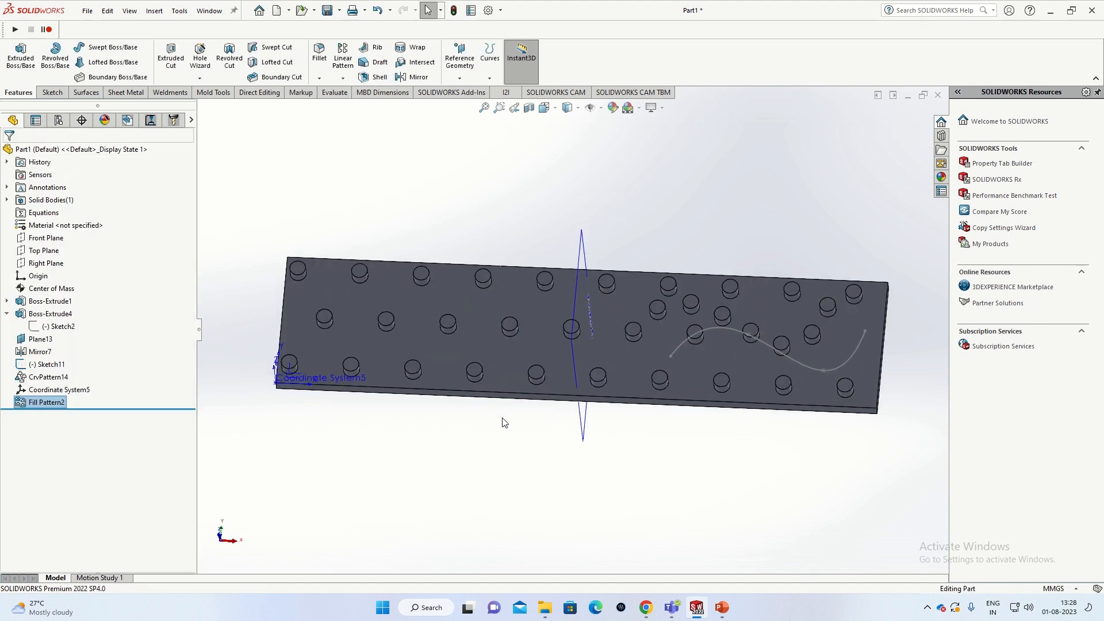
key(ctrl+z)
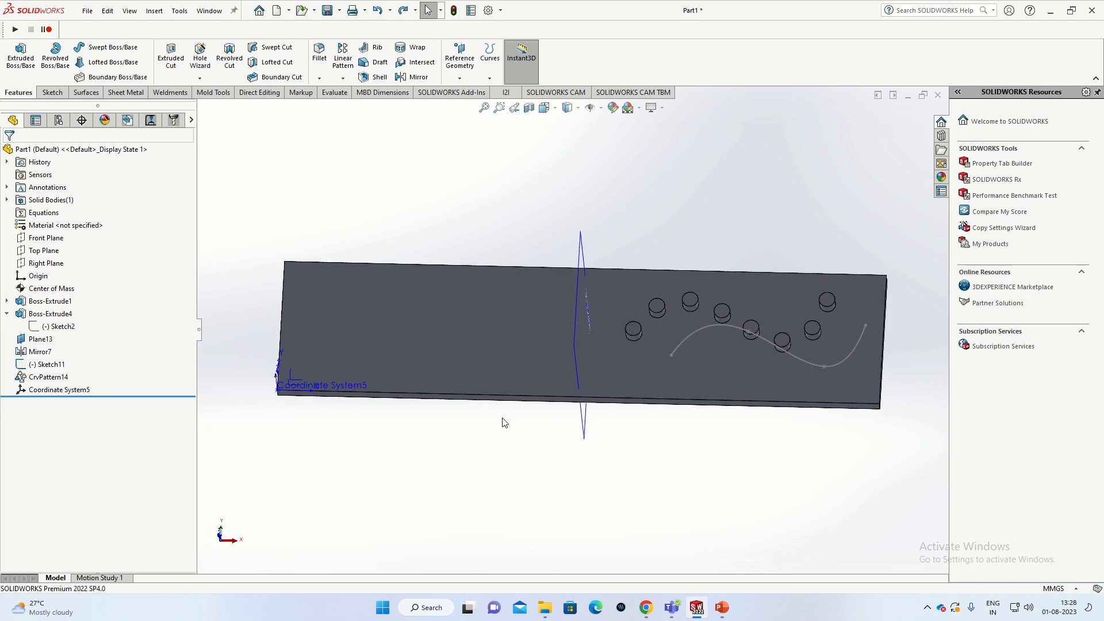
- Start a Linear Pattern of Boss-Extrude4 along the plate's long lower edge, with the direction reversed towards Coordinate System5
click(342, 78)
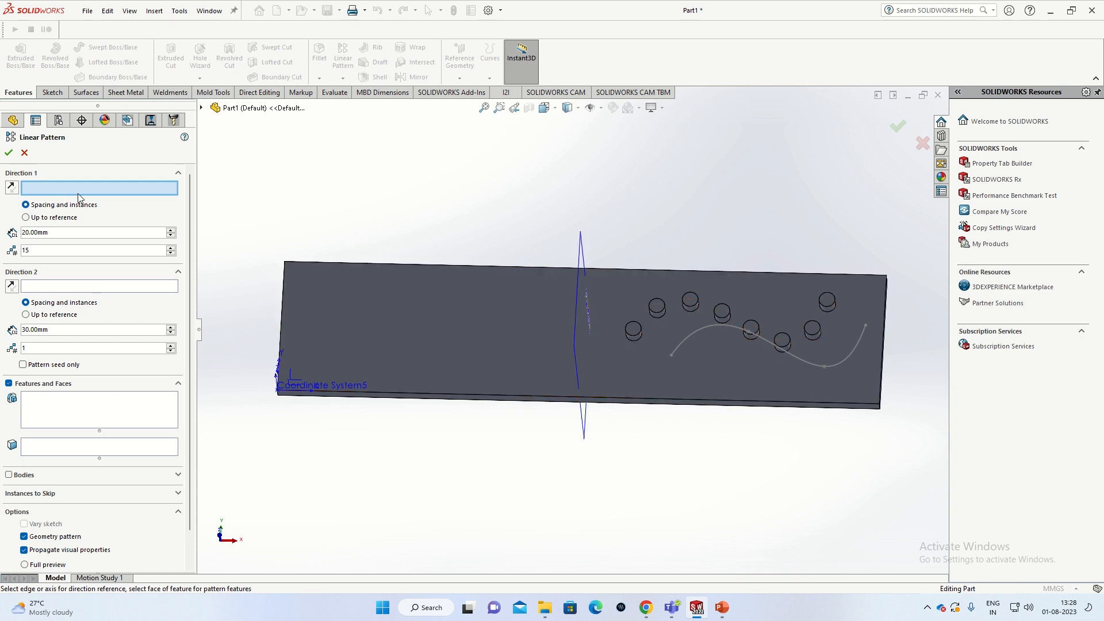
click(452, 395)
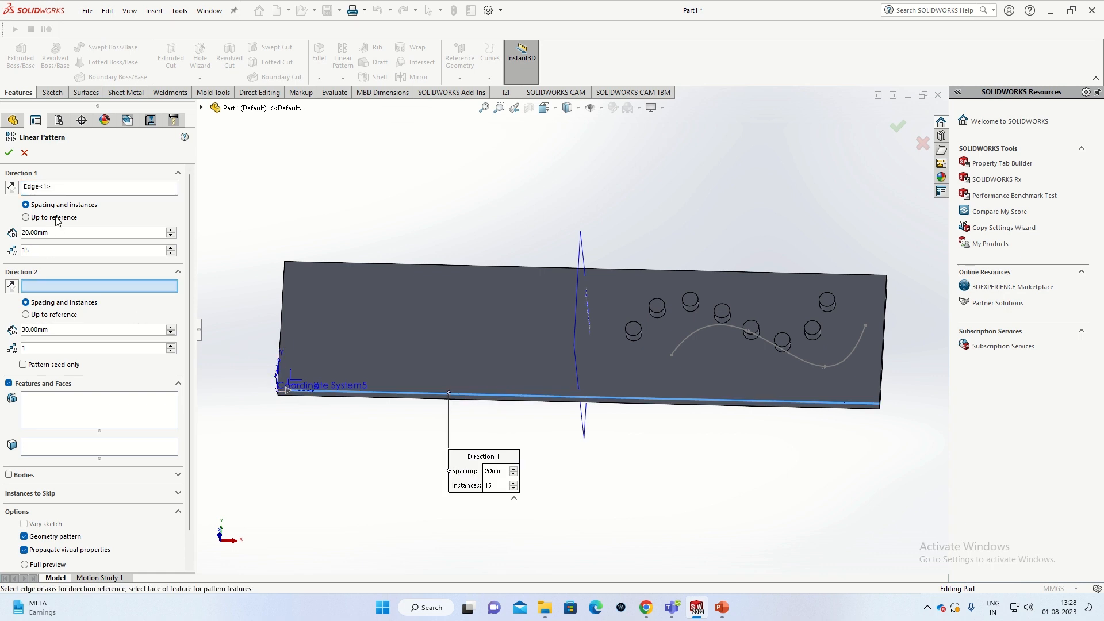
click(84, 403)
click(634, 330)
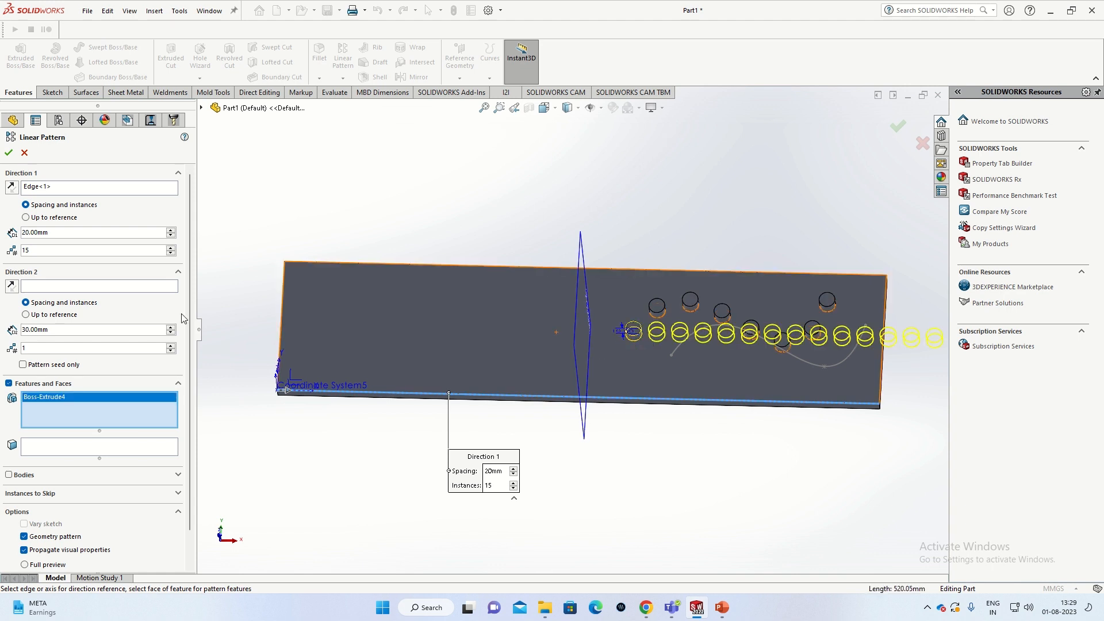
click(11, 187)
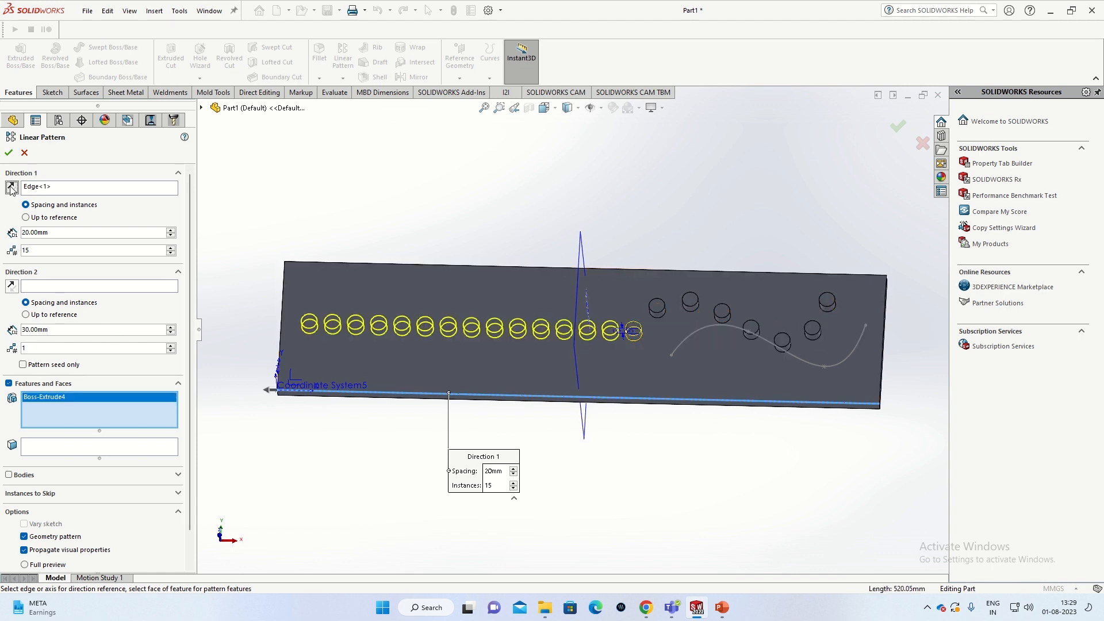
- Set Direction 1 to Up to reference, using the plate's end face beside Coordinate System5 as the reference
scroll(442, 340, down, 1)
scroll(442, 339, up, 1)
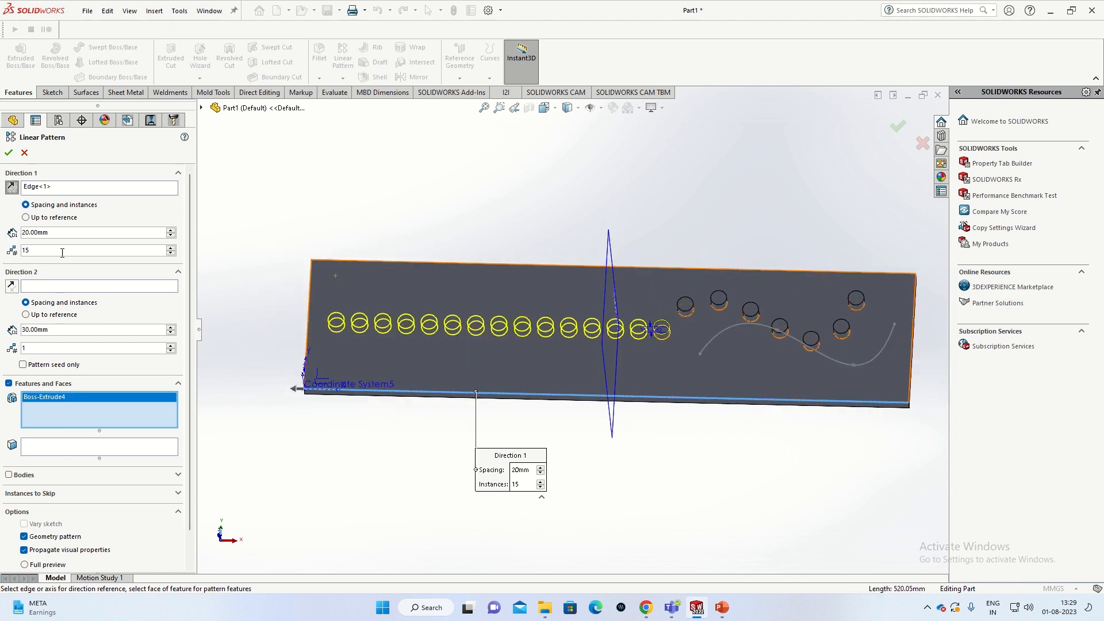
middle_drag(306, 382, 337, 337)
click(44, 222)
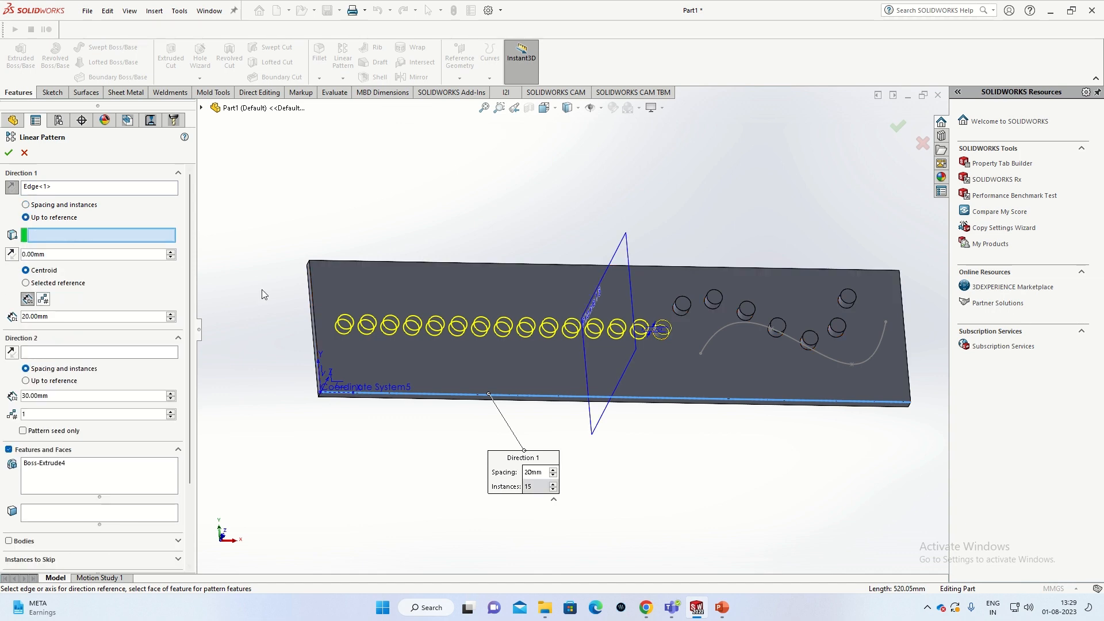
scroll(330, 337, down, 3)
scroll(368, 344, down, 5)
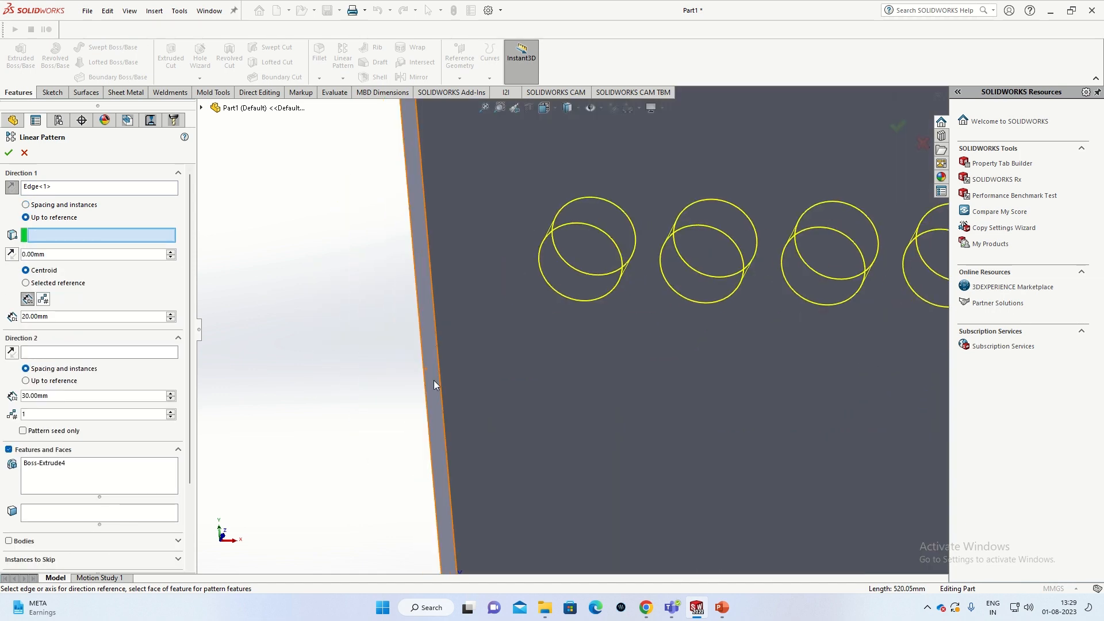
click(433, 381)
scroll(526, 407, up, 5)
mouse_move(603, 375)
middle_down()
mouse_move(590, 378)
mouse_move(601, 377)
middle_up()
scroll(840, 381, up, 6)
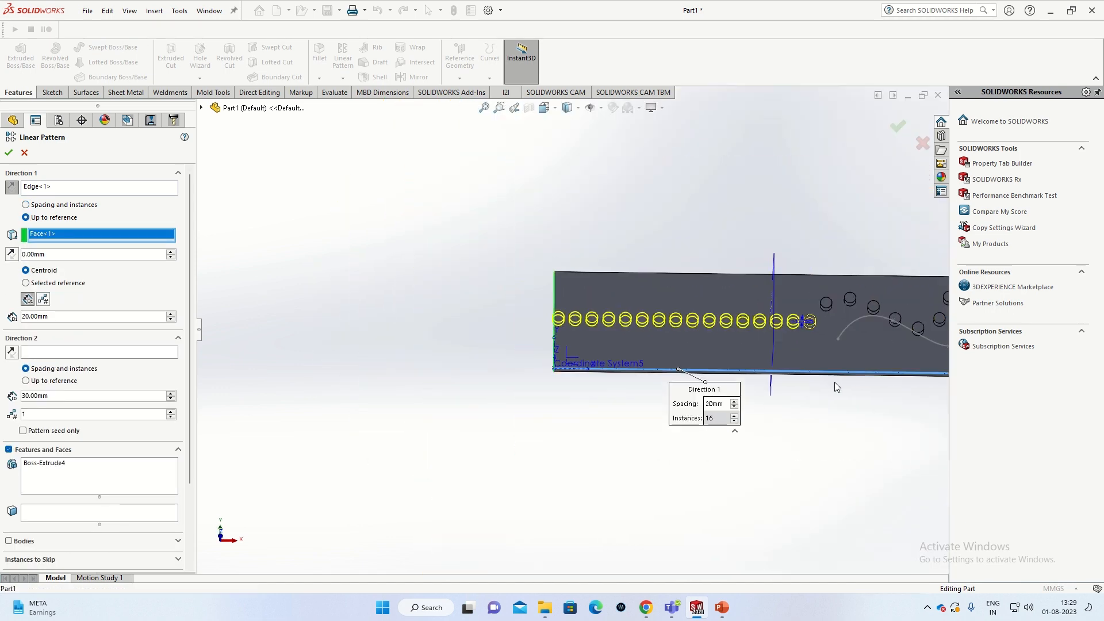
scroll(845, 371, down, 3)
scroll(849, 359, up, 4)
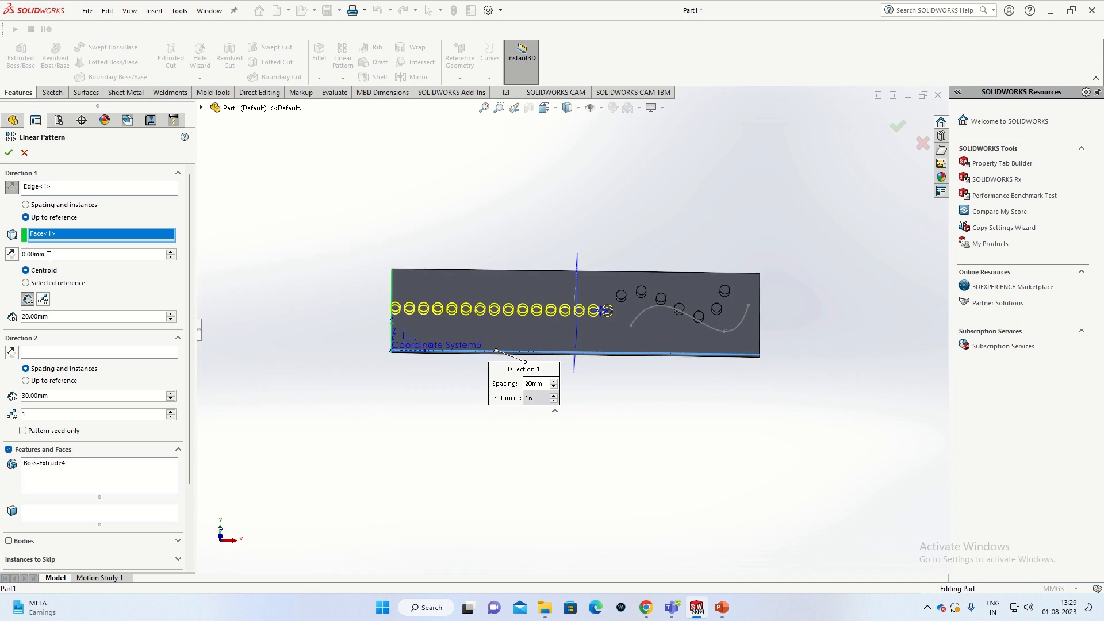
- Set the offset distance from the reference face to 50 mm
scroll(424, 311, down, 4)
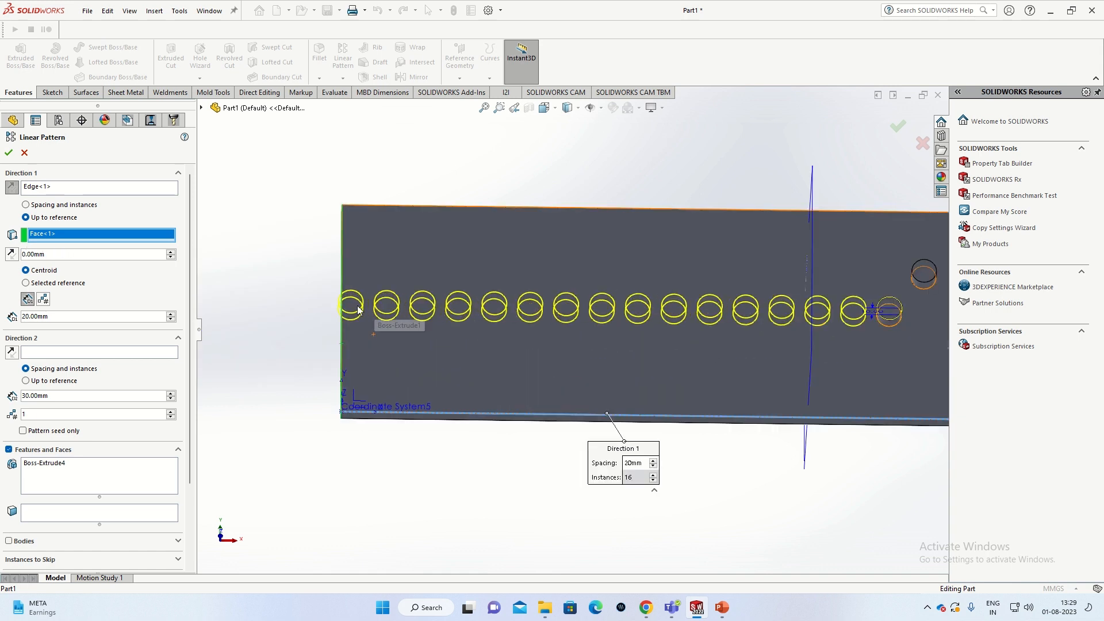
double_click(62, 255)
text(50)
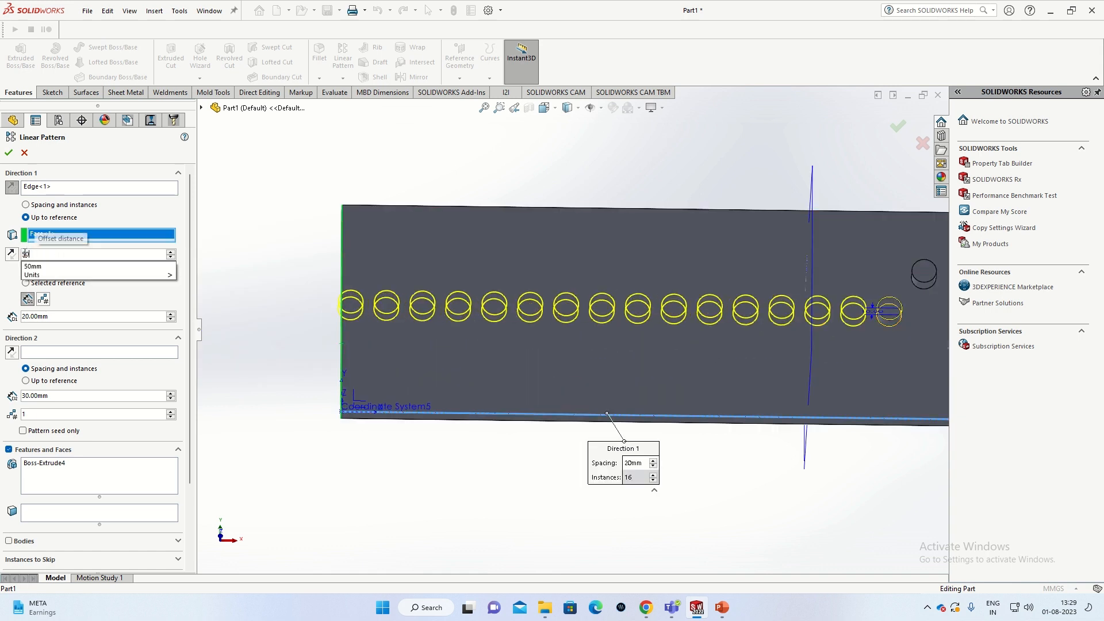
key(Return)
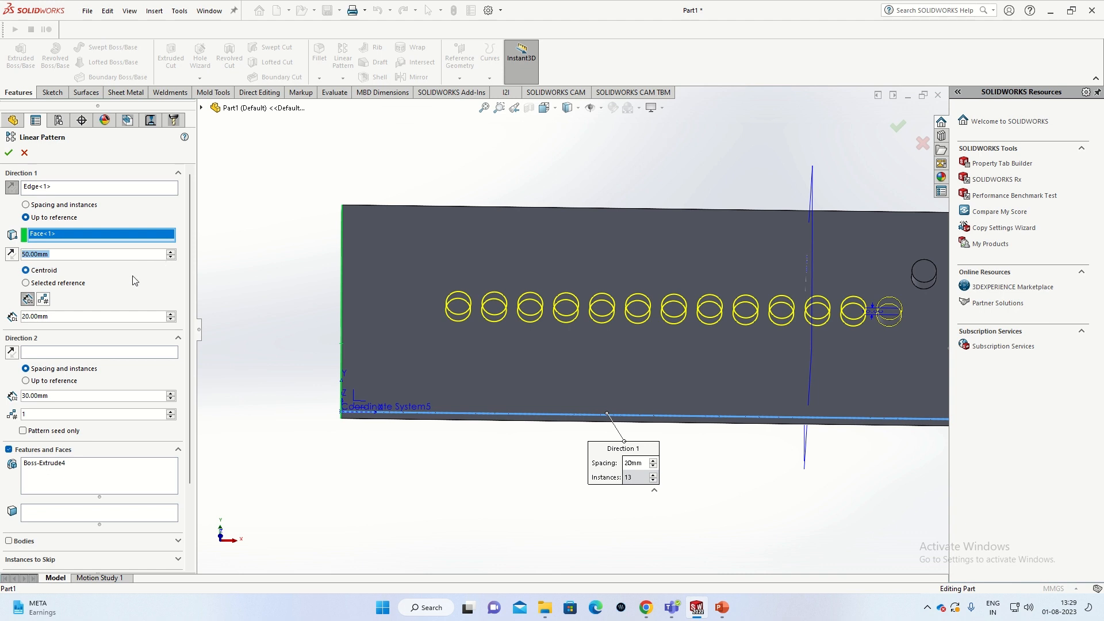
- Control Direction 1 by number of instances instead of spacing, and set the count to 16
click(43, 299)
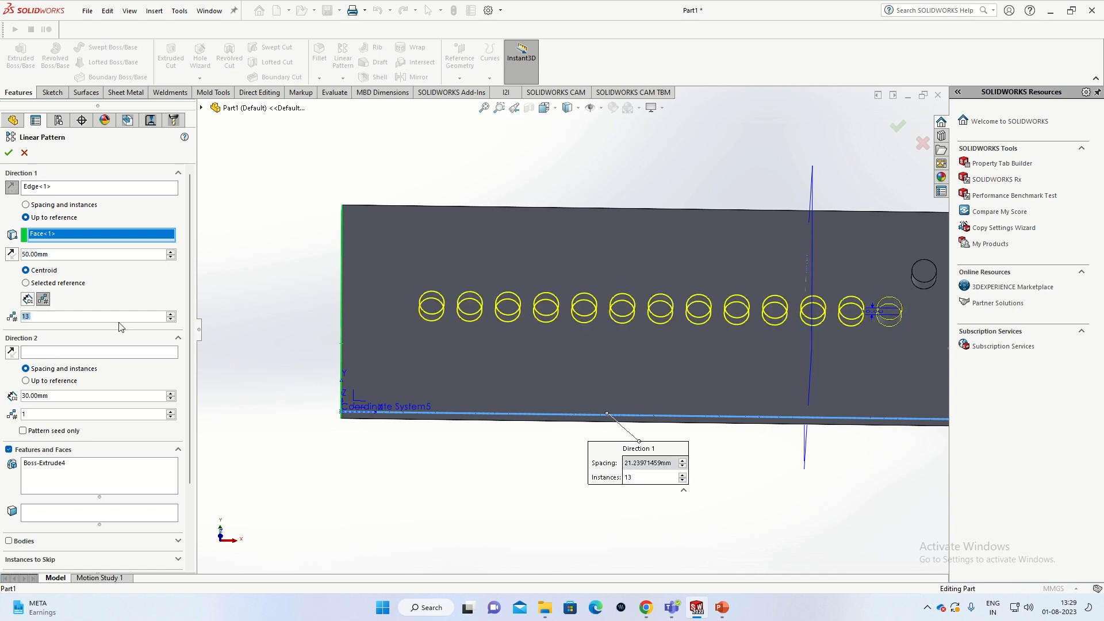
click(171, 315)
click(170, 315)
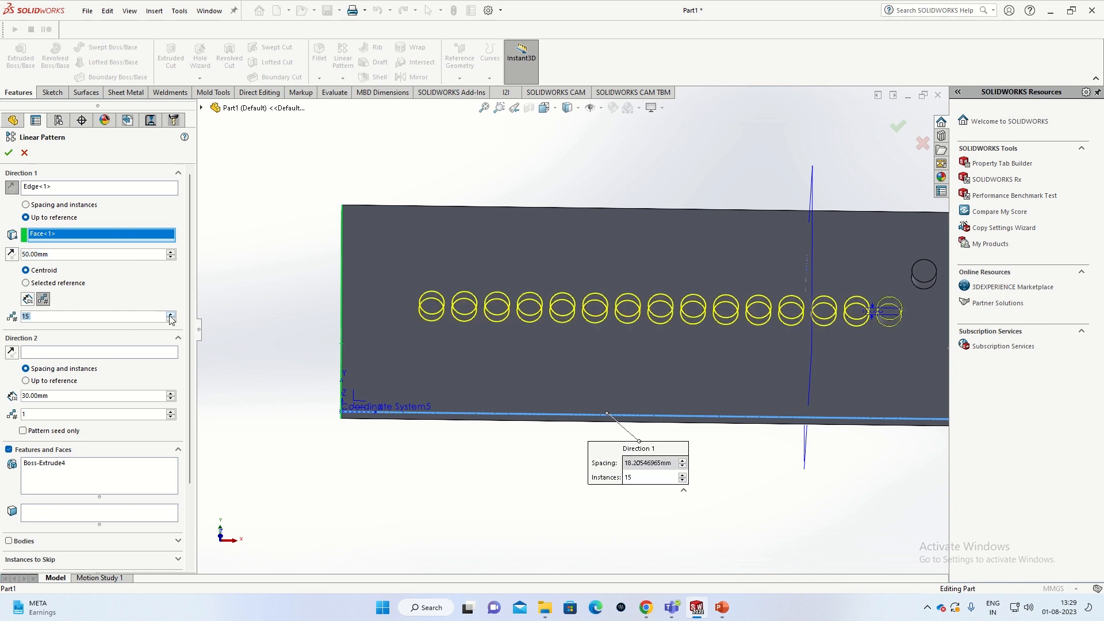
click(171, 314)
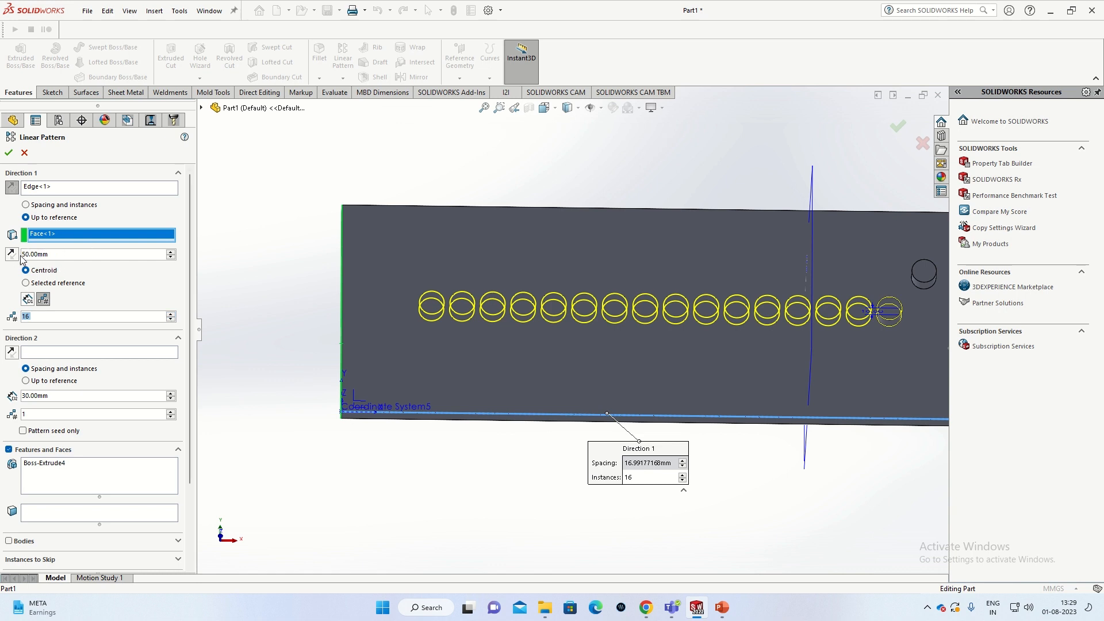
- Set the offset distance from the reference face to 20 mm and the number of instances to 18
click(52, 257)
text(20)
key(Return)
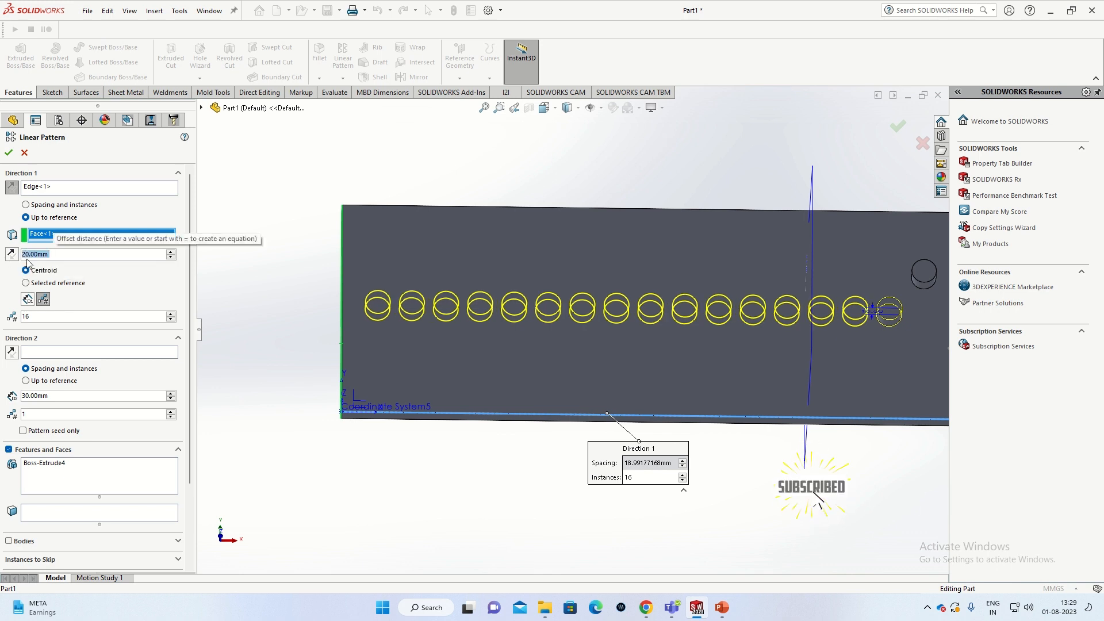
click(171, 315)
click(171, 315)
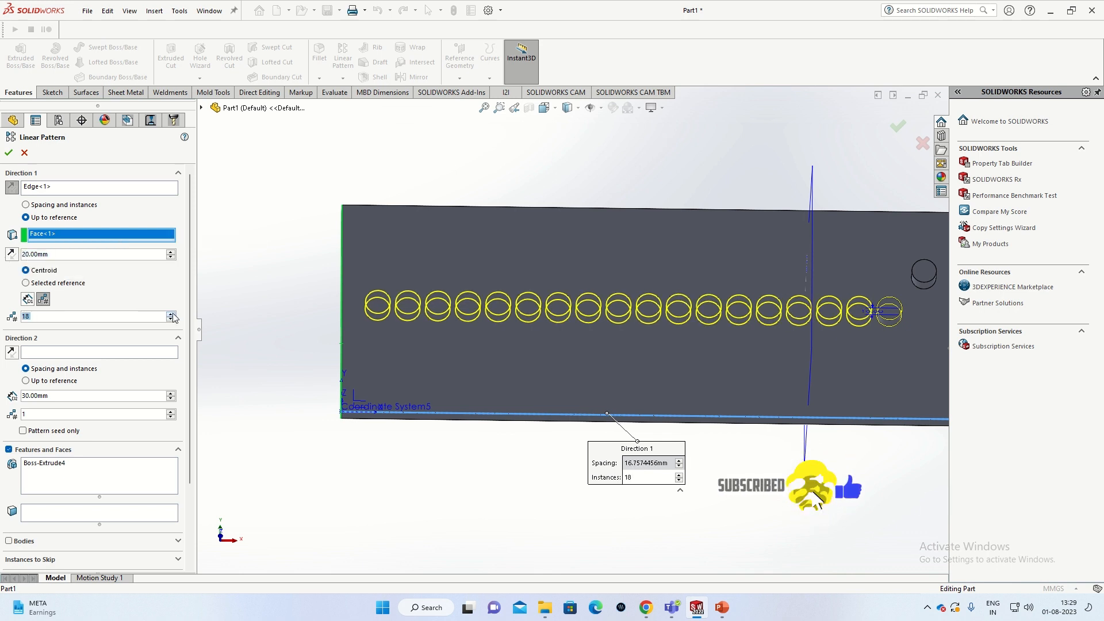
click(170, 315)
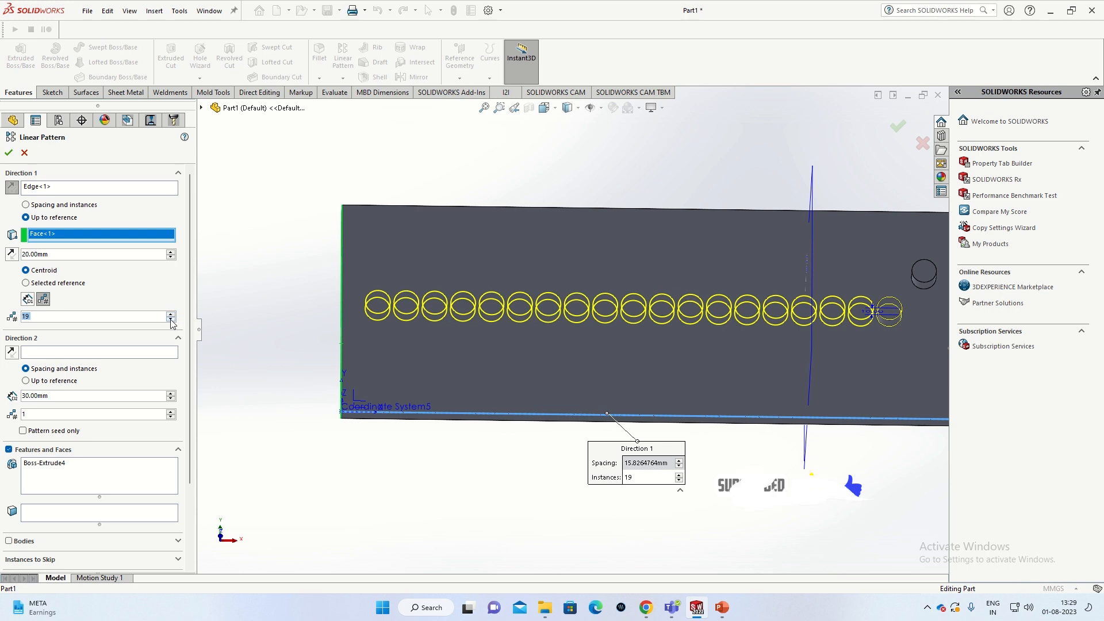
click(171, 319)
middle_drag(379, 349, 410, 349)
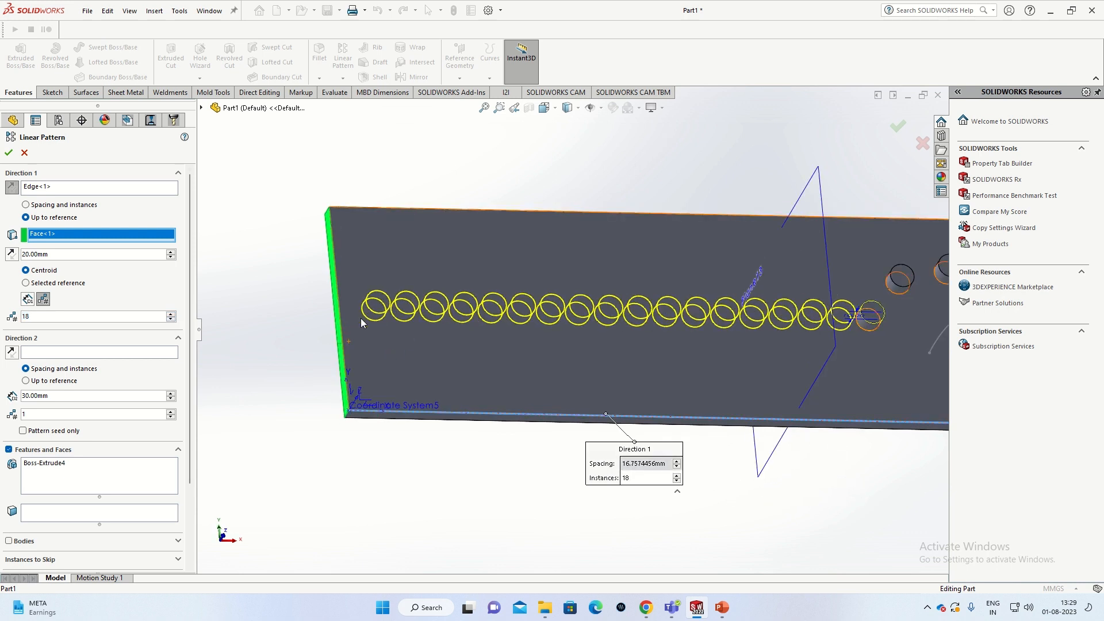
scroll(773, 361, down, 3)
scroll(507, 347, up, 2)
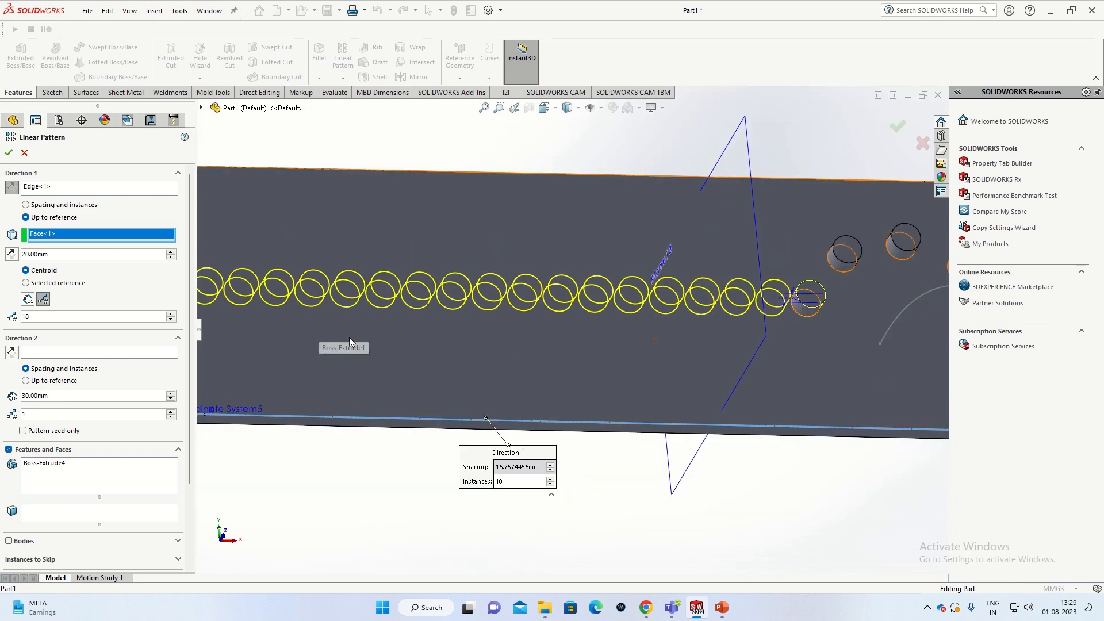
middle_drag(350, 340, 300, 306)
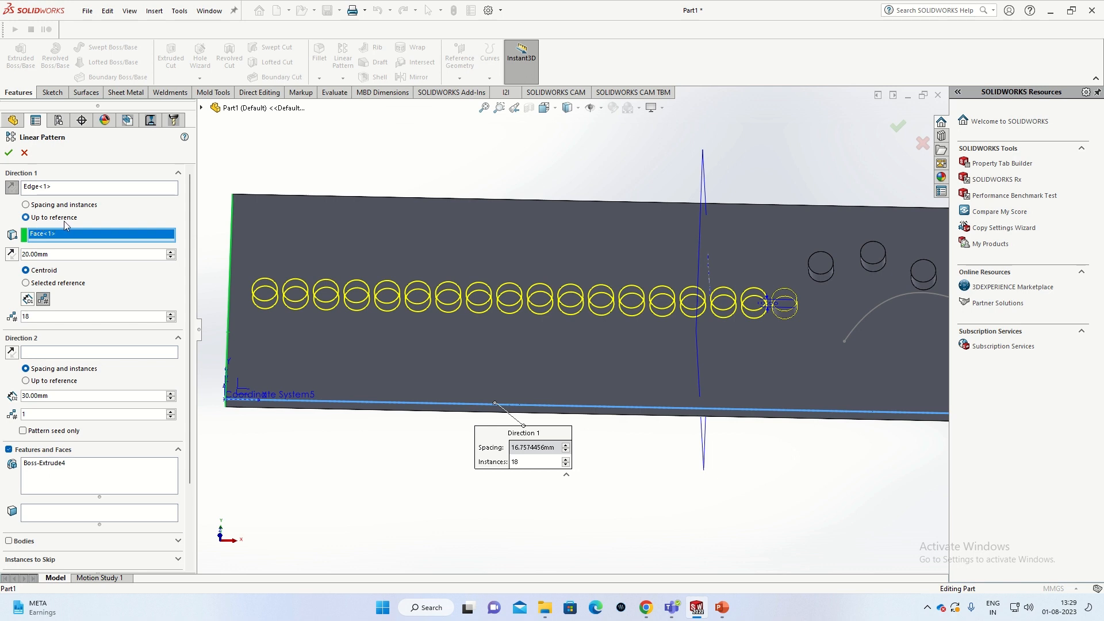
- Accept the linear pattern of the boss up to the plate's end face and turn the plate to its bare face
click(9, 153)
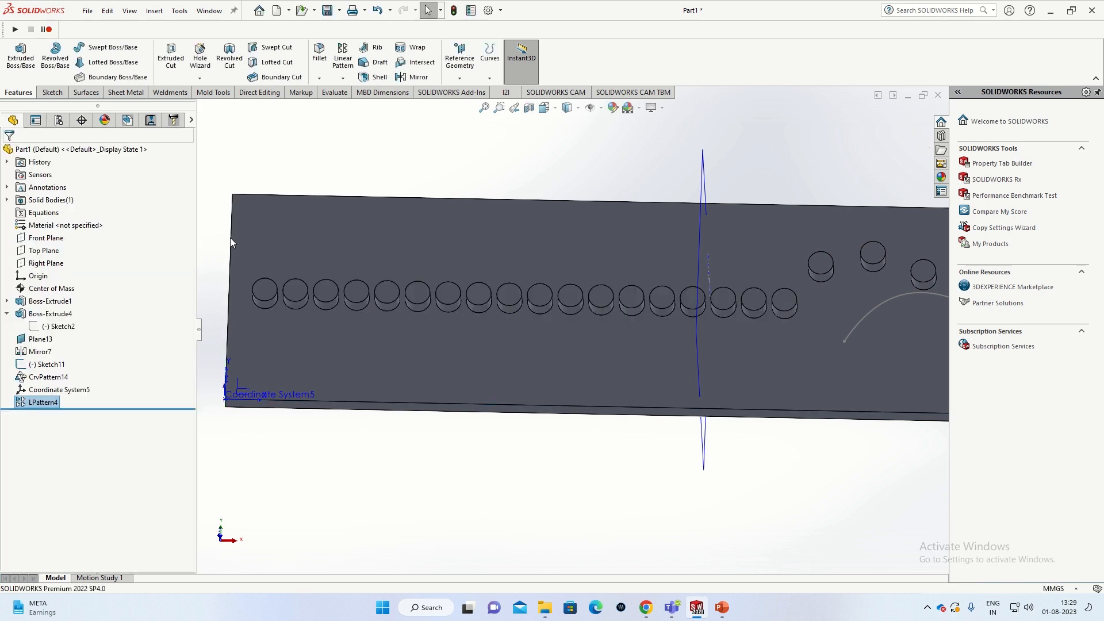
scroll(540, 365, up, 4)
middle_drag(540, 365, 596, 377)
middle_drag(752, 380, 902, 483)
click(661, 251)
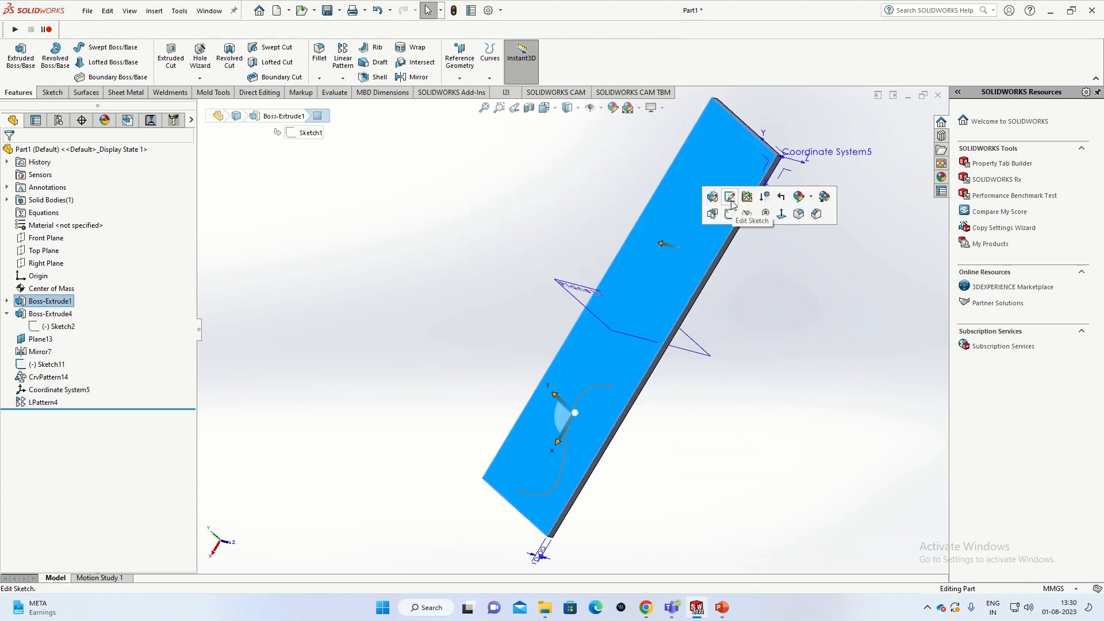
click(730, 215)
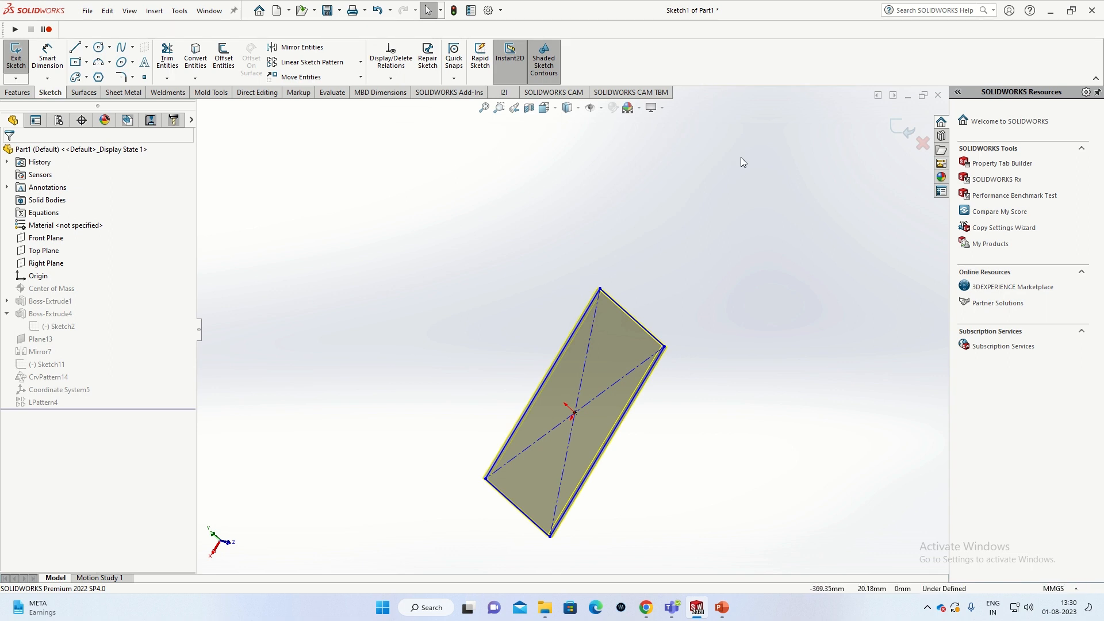
click(903, 129)
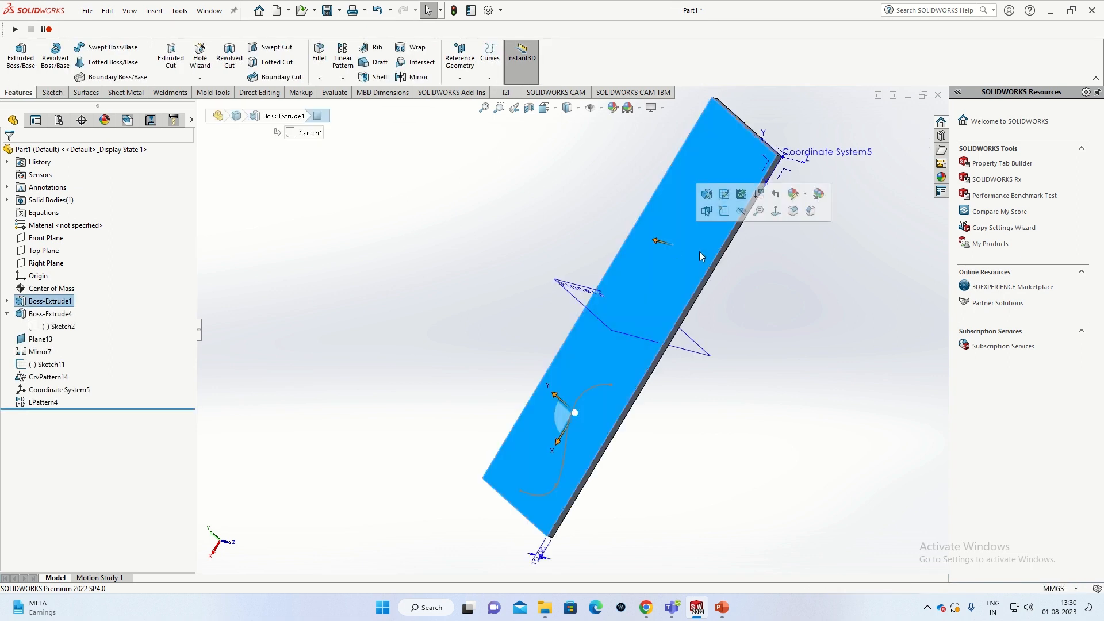
- Sketch a circle of about 205 mm radius on the plate's bare face and extrude it 110 mm as a large disc
click(725, 211)
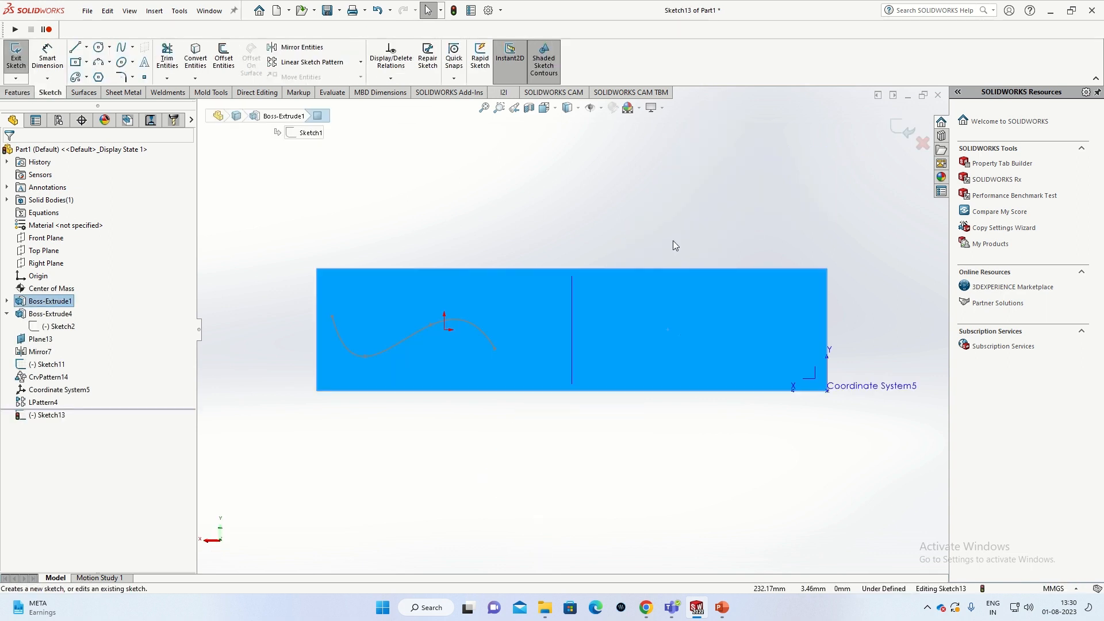
click(98, 47)
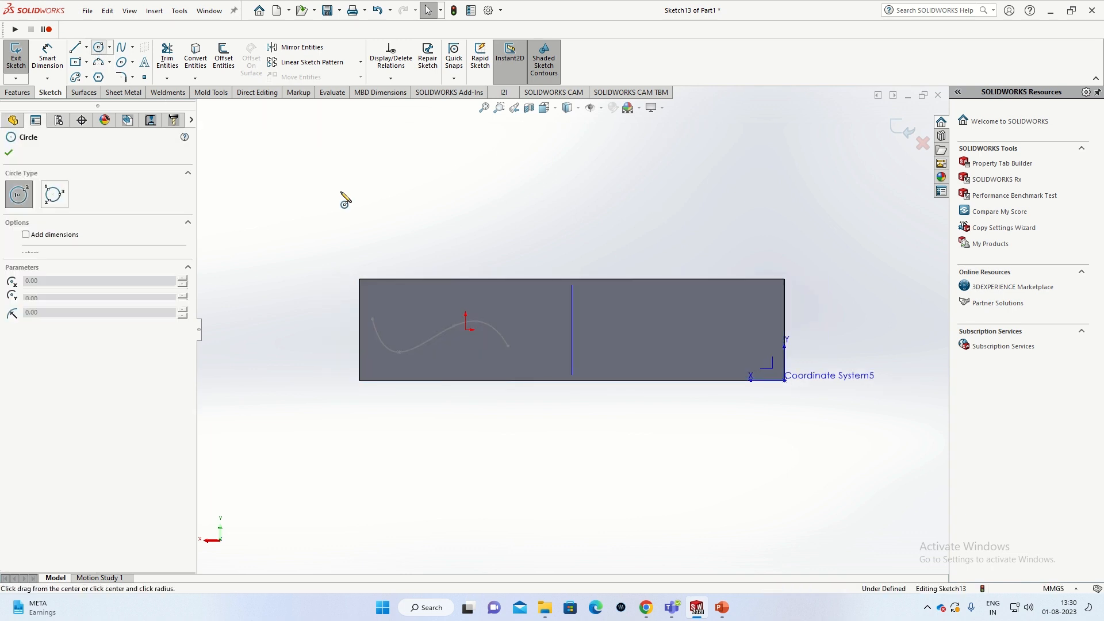
click(602, 339)
click(704, 472)
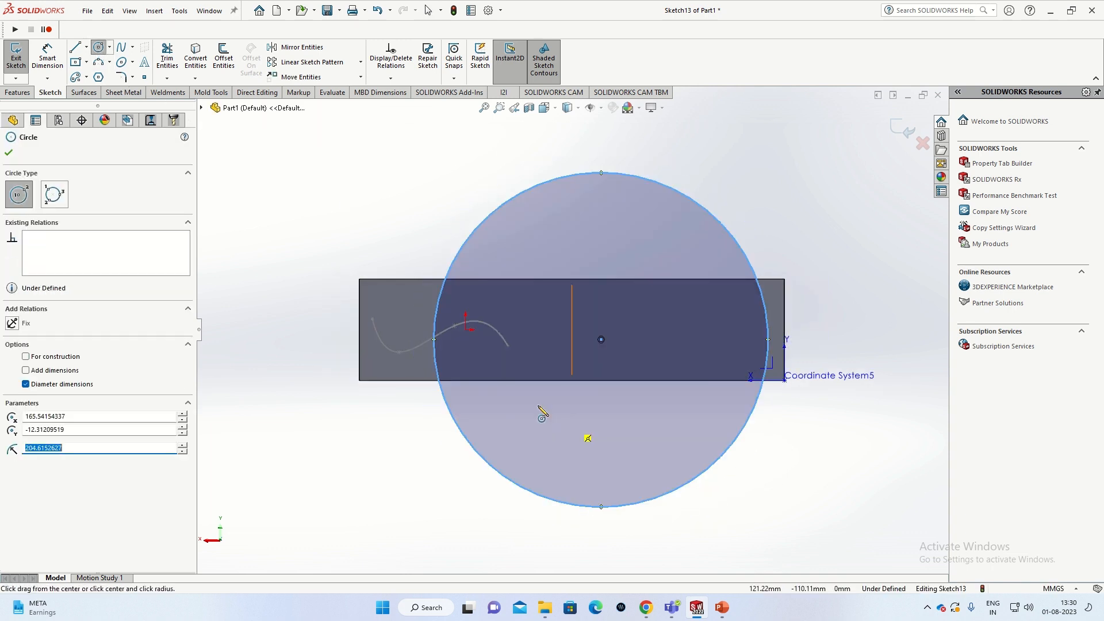
key(Escape)
click(16, 58)
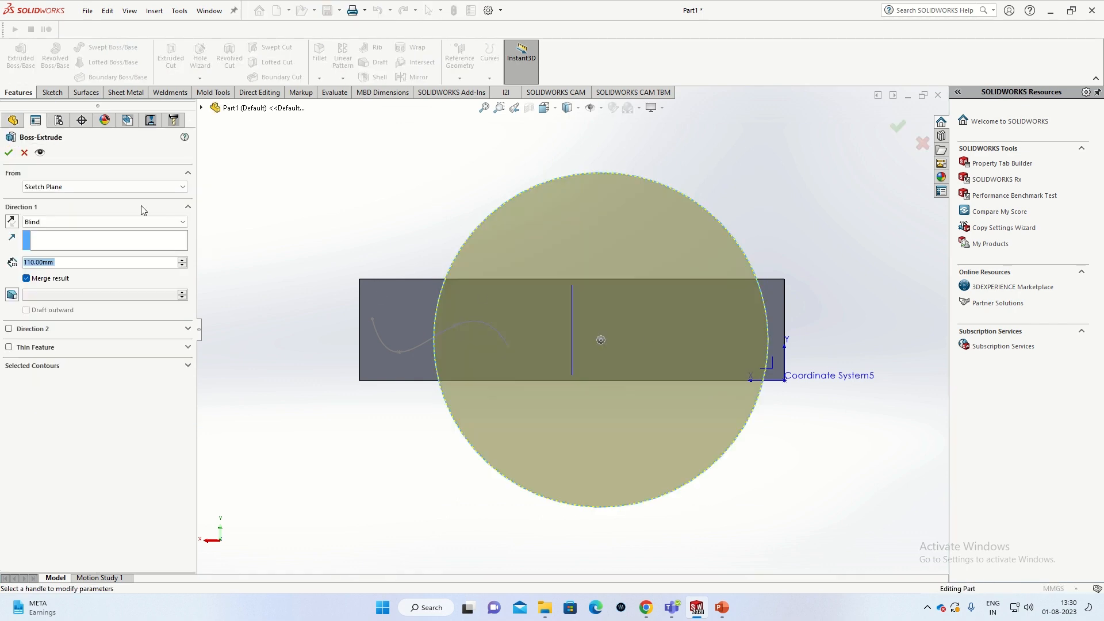
click(8, 152)
click(520, 286)
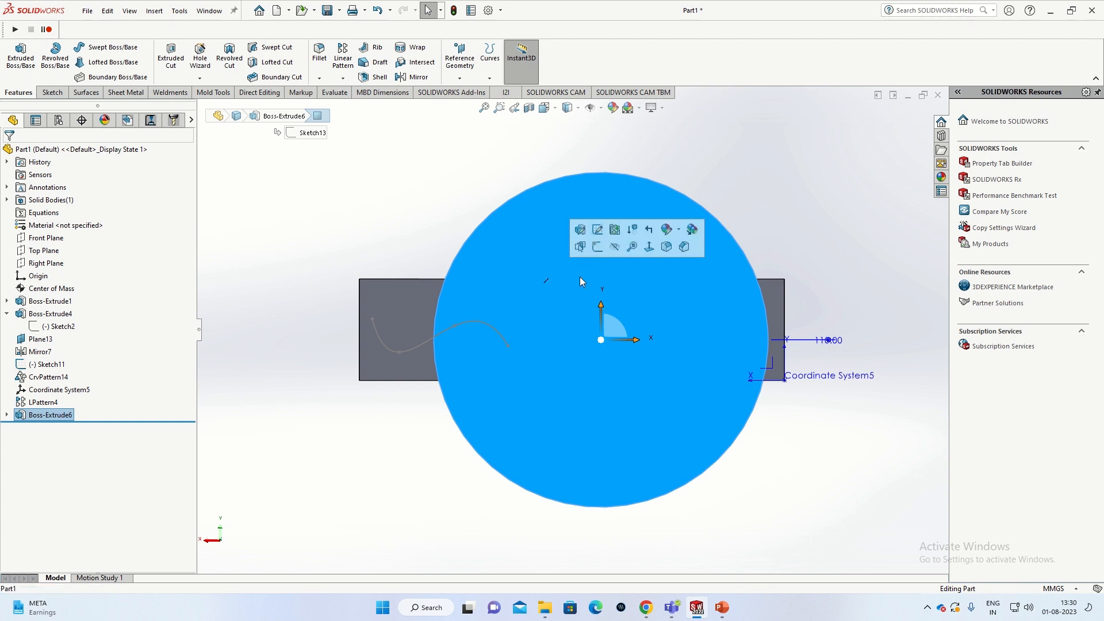
click(598, 232)
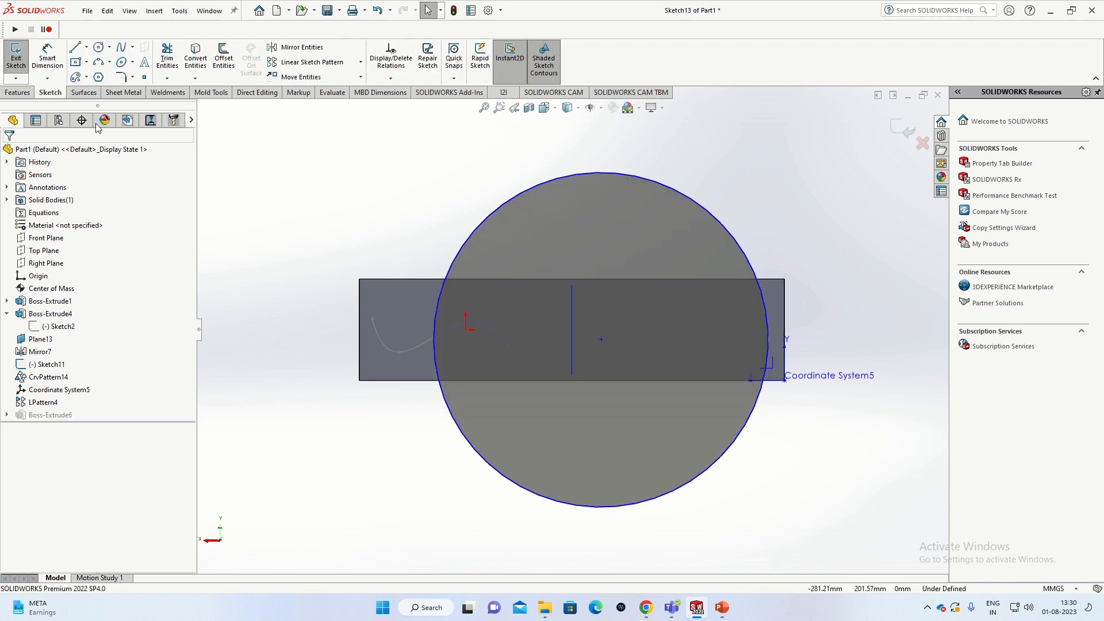
click(16, 56)
- Sketch a circle of about 15 mm radius on the disc's face near its rim and extrude it 110 mm
click(554, 291)
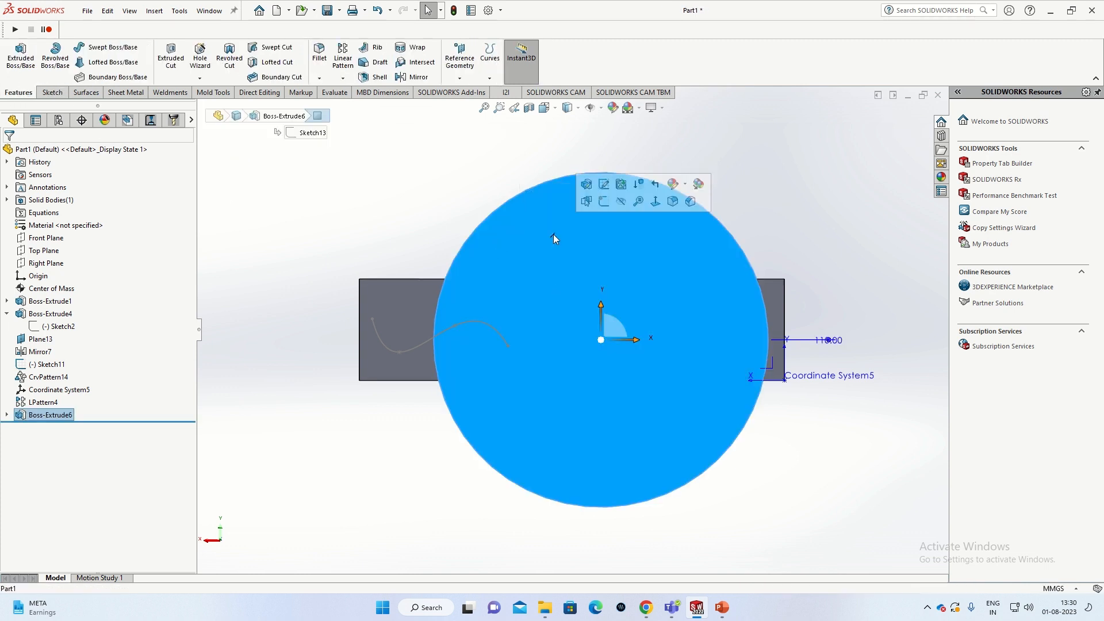
click(608, 203)
click(99, 46)
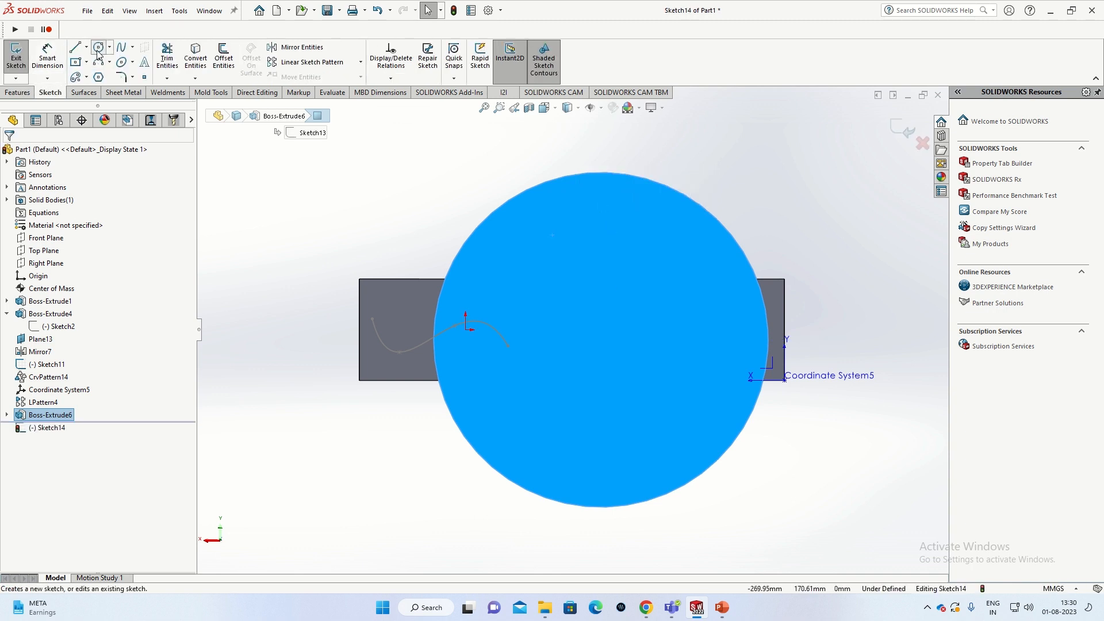
drag(477, 266, 490, 266)
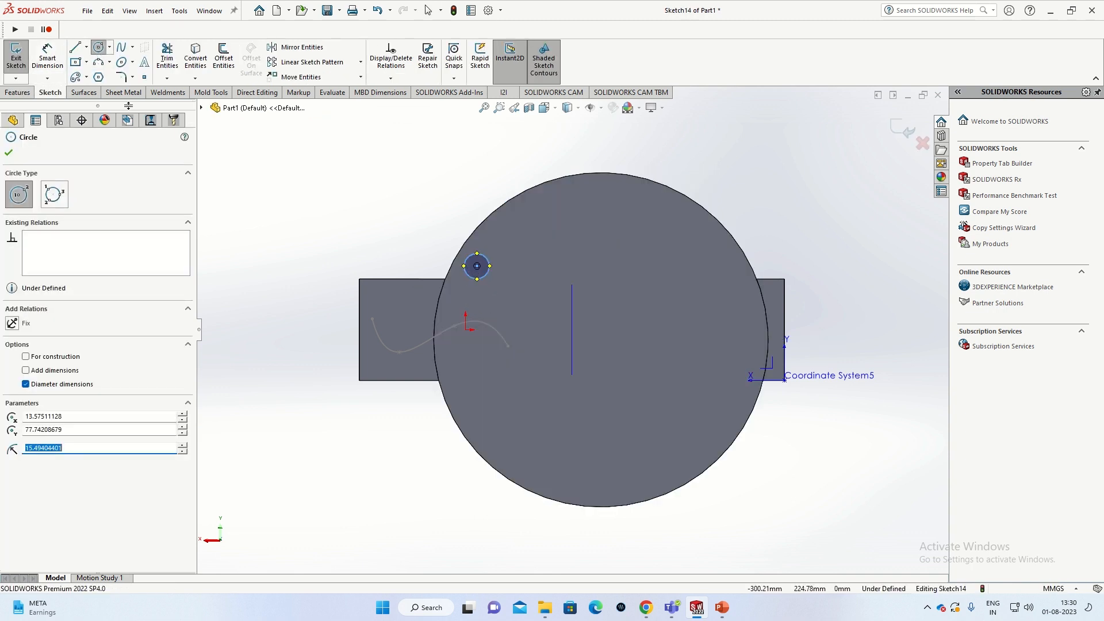
click(11, 62)
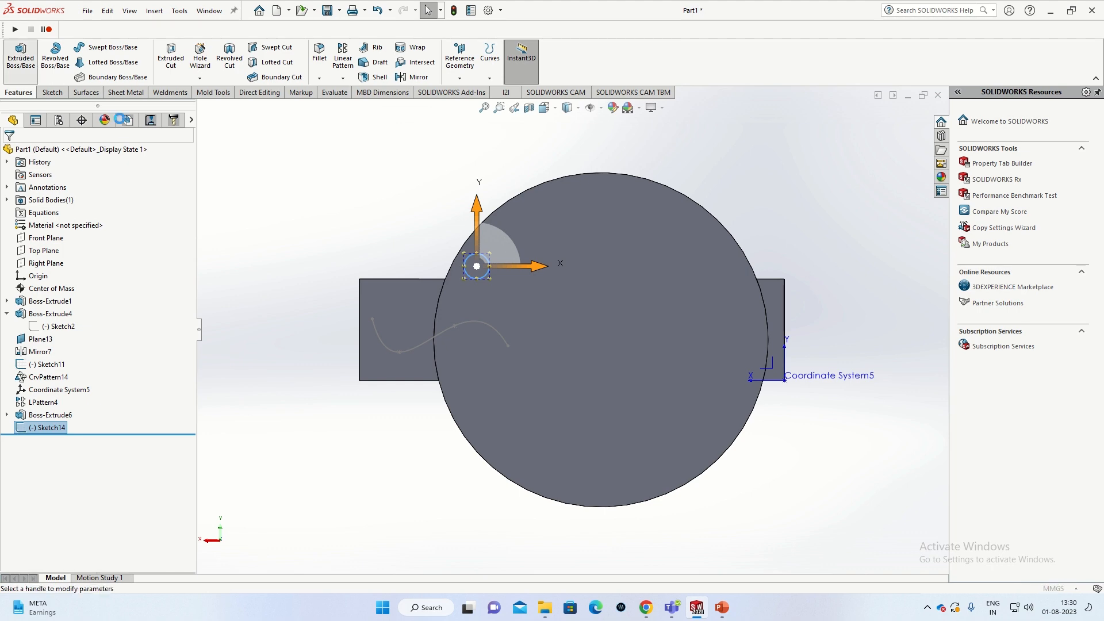
click(20, 58)
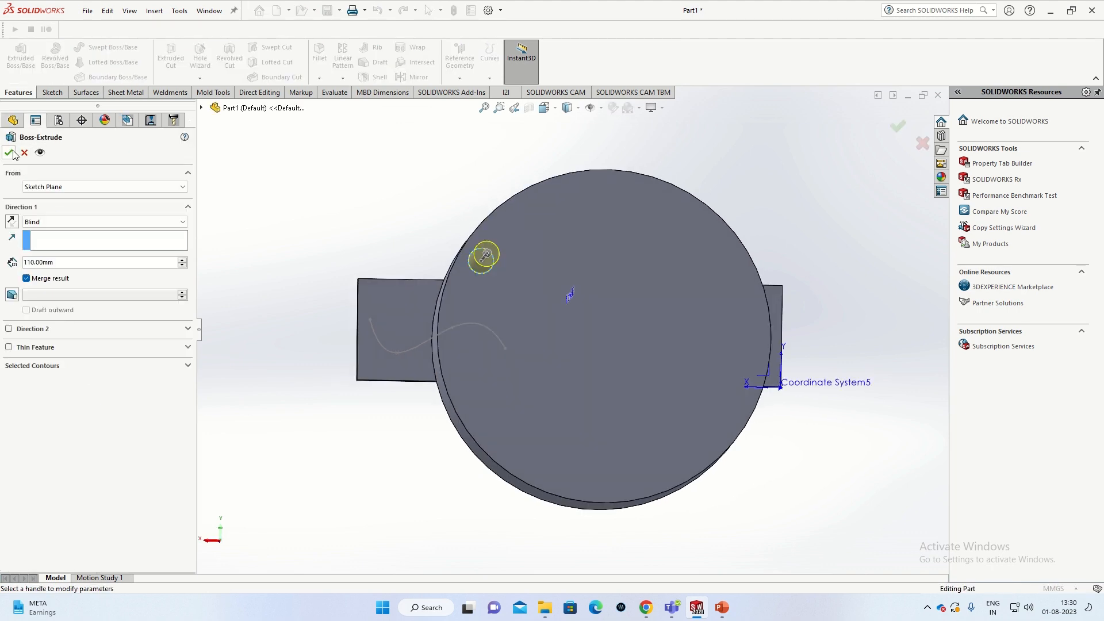
key(Return)
- Set up an equally spaced circular pattern of the small cylinder around the disc's circular edge
middle_drag(551, 299, 543, 271)
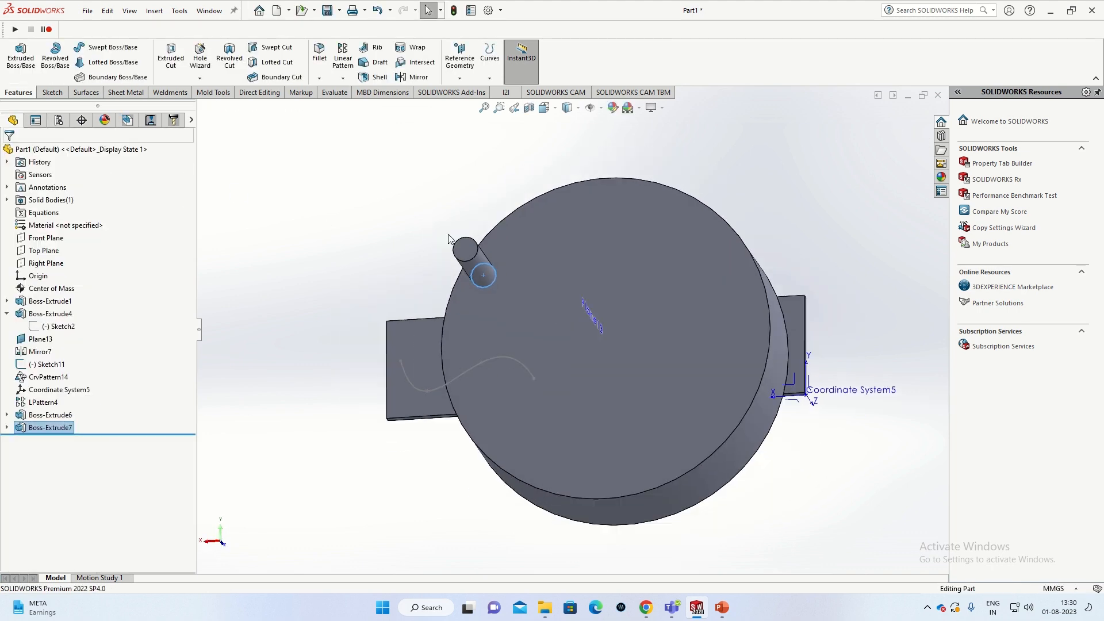
click(343, 79)
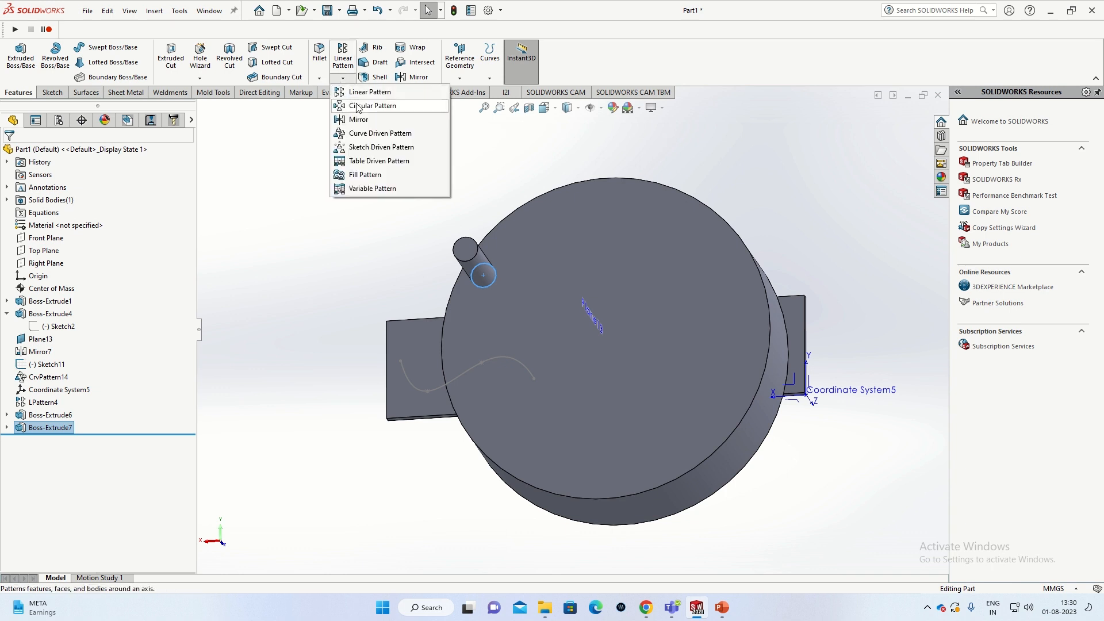
click(360, 107)
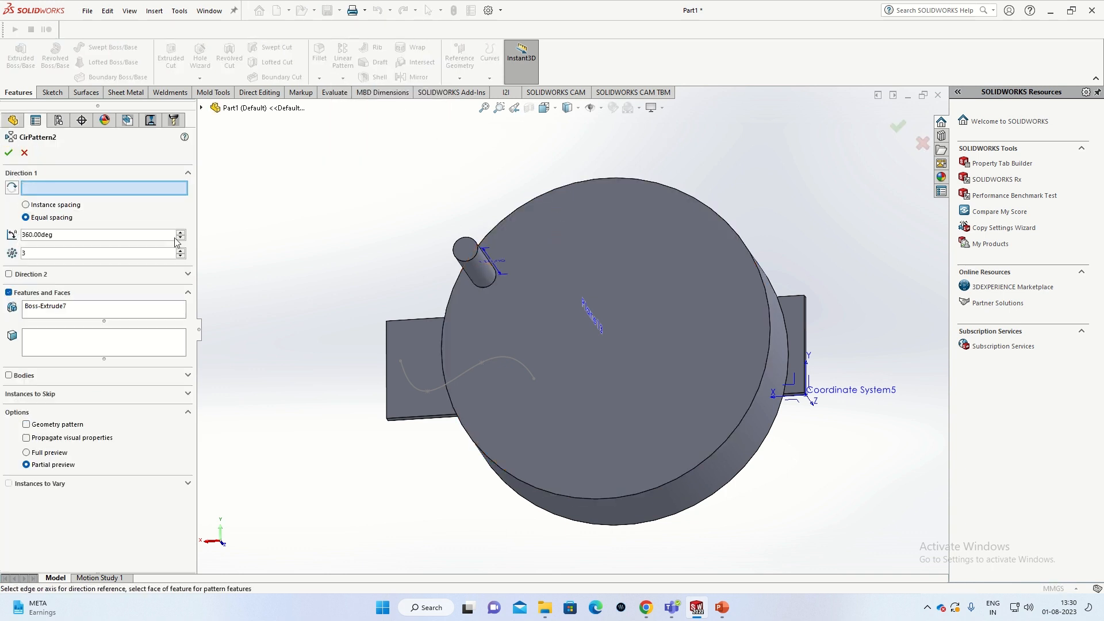
click(516, 209)
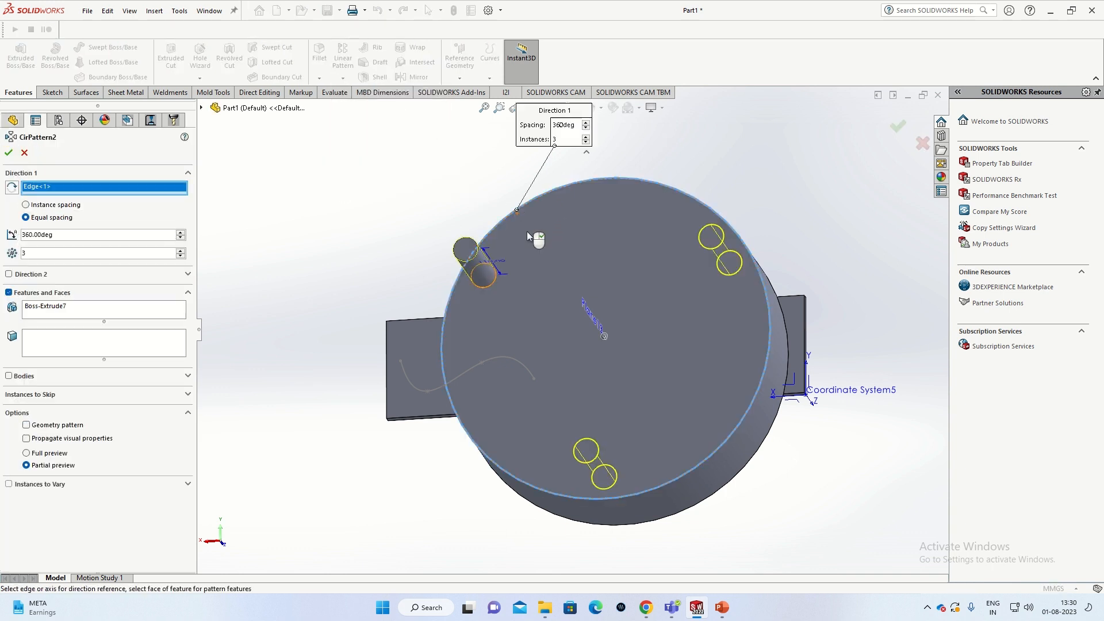
middle_drag(527, 231, 575, 280)
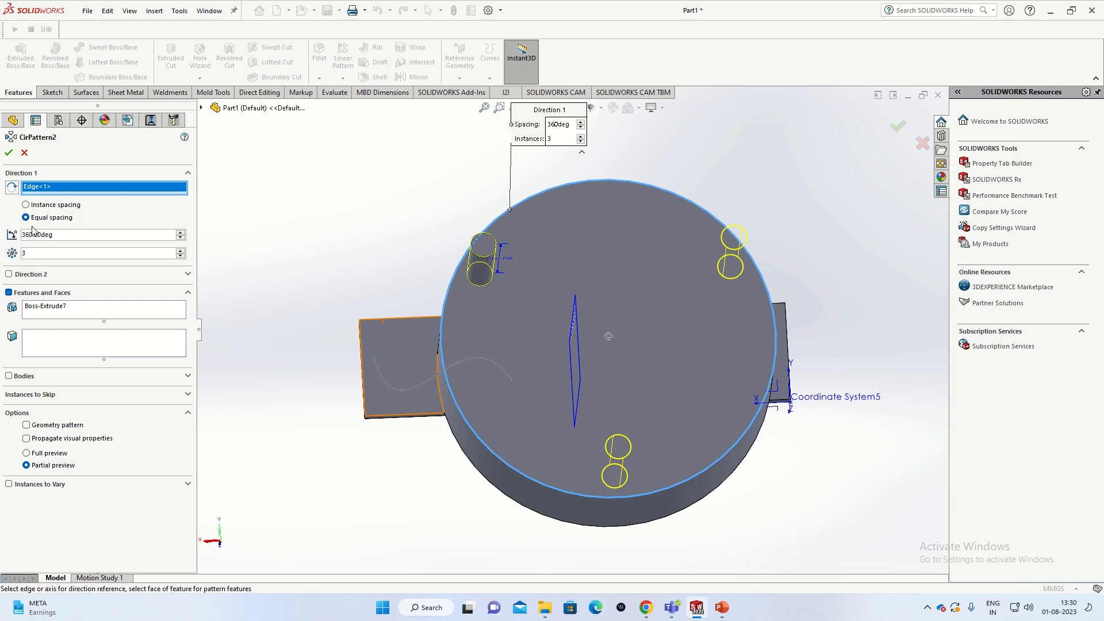
- Raise the circular pattern's number of instances to 11
click(181, 251)
click(180, 251)
click(180, 251)
click(181, 251)
click(181, 252)
click(181, 251)
click(181, 251)
click(180, 252)
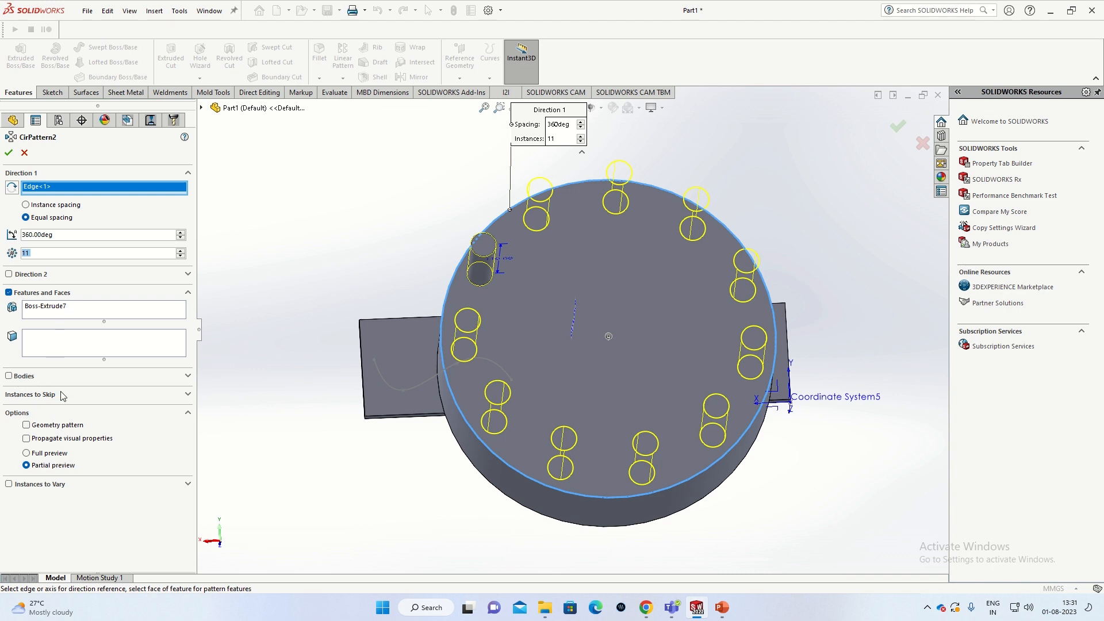
- Skip the second and eighth instances of the circular pattern and accept it
click(86, 395)
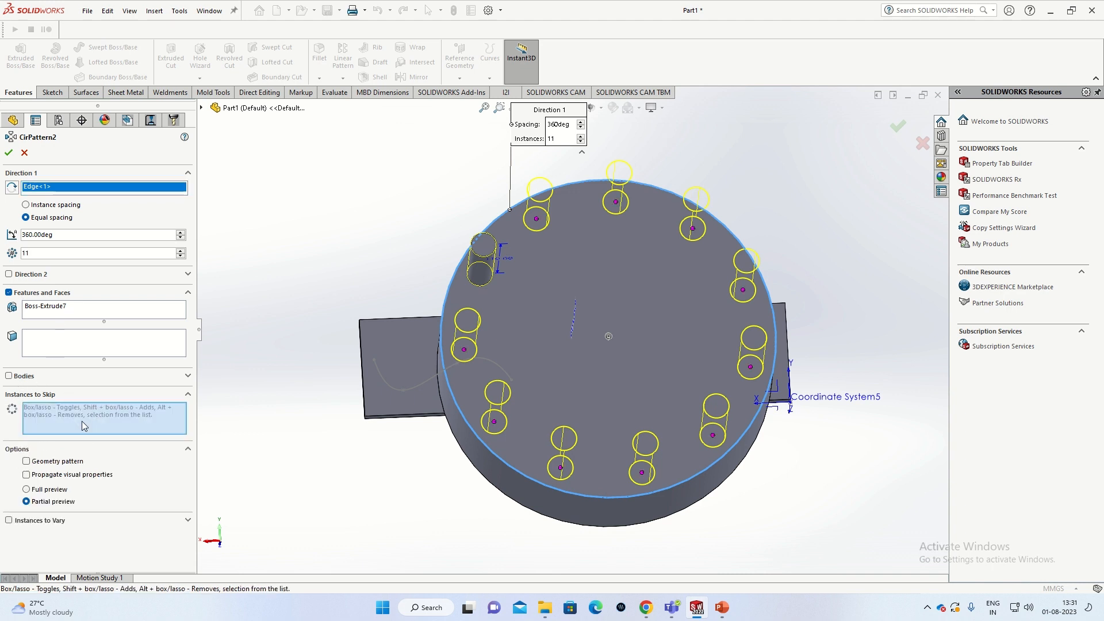
click(464, 350)
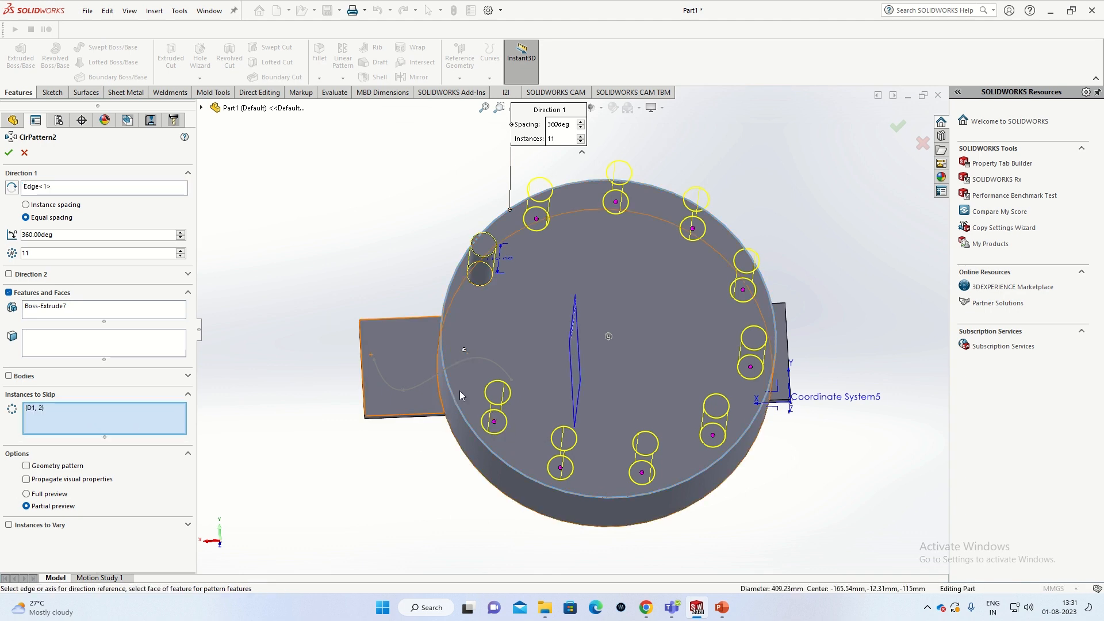
click(744, 290)
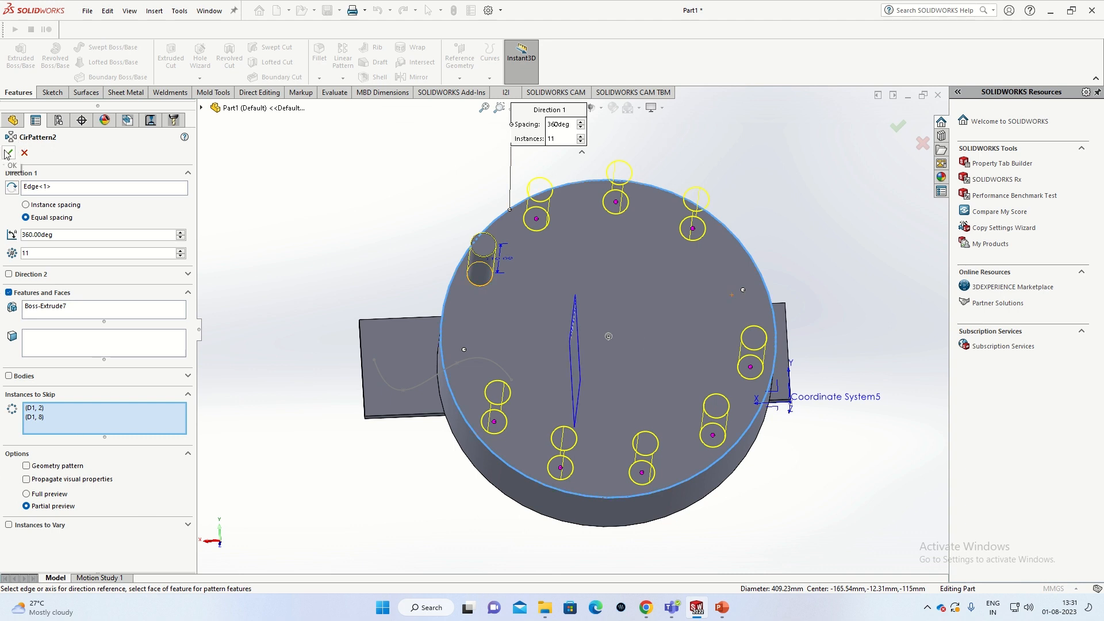
click(8, 154)
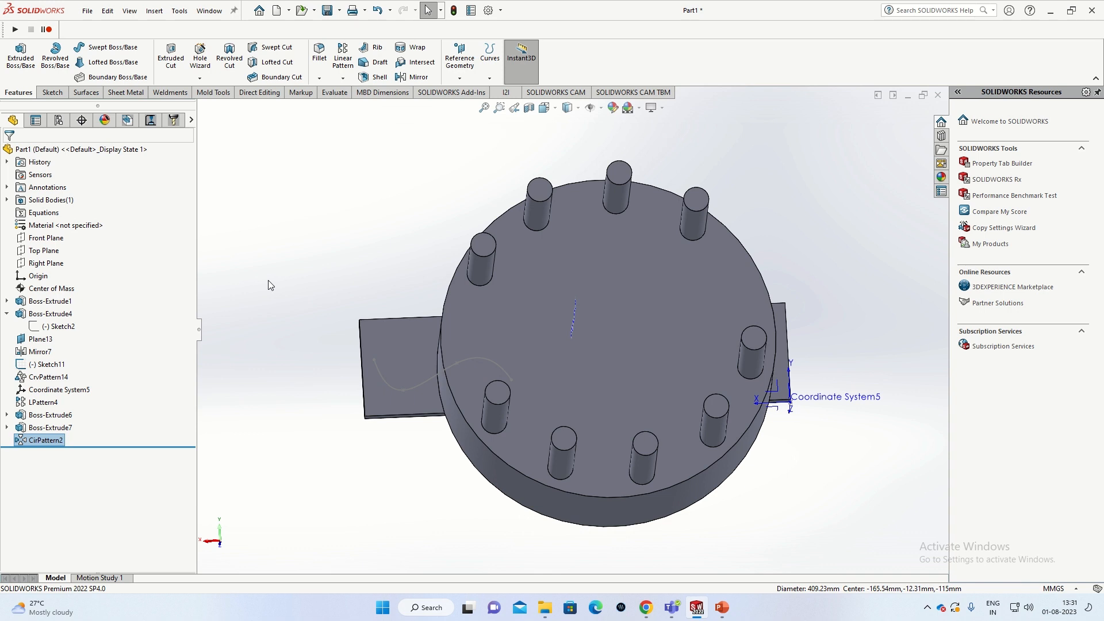
- Undo the circular pattern and start a new one
key(ctrl+z)
click(343, 78)
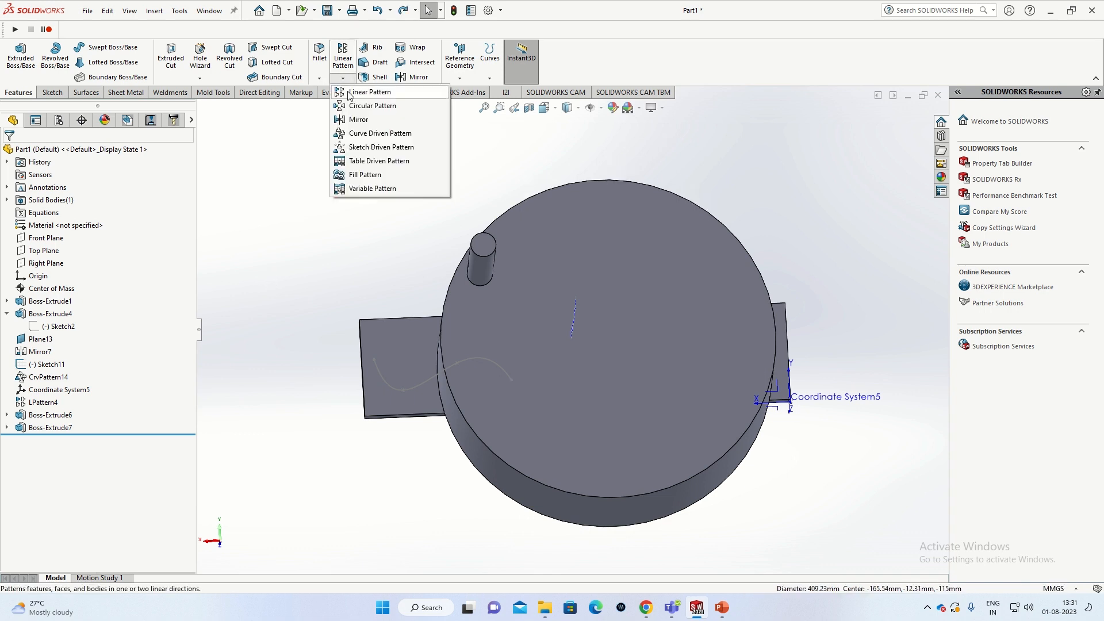
click(351, 106)
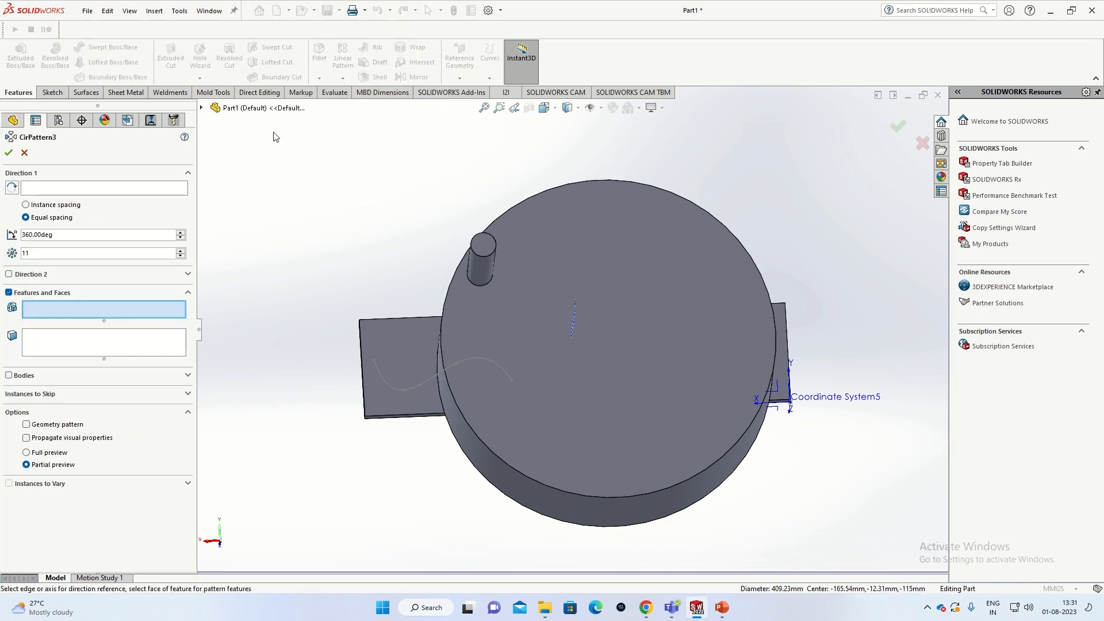
- Try to set the circular pattern's total angle to 380 degrees
double_click(58, 236)
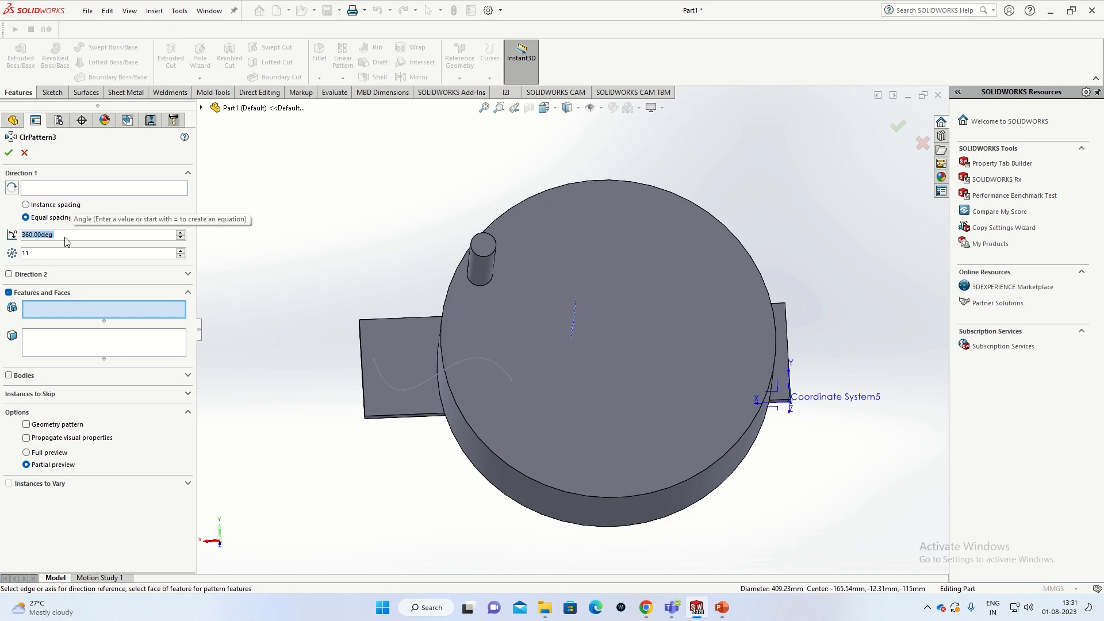
text(380)
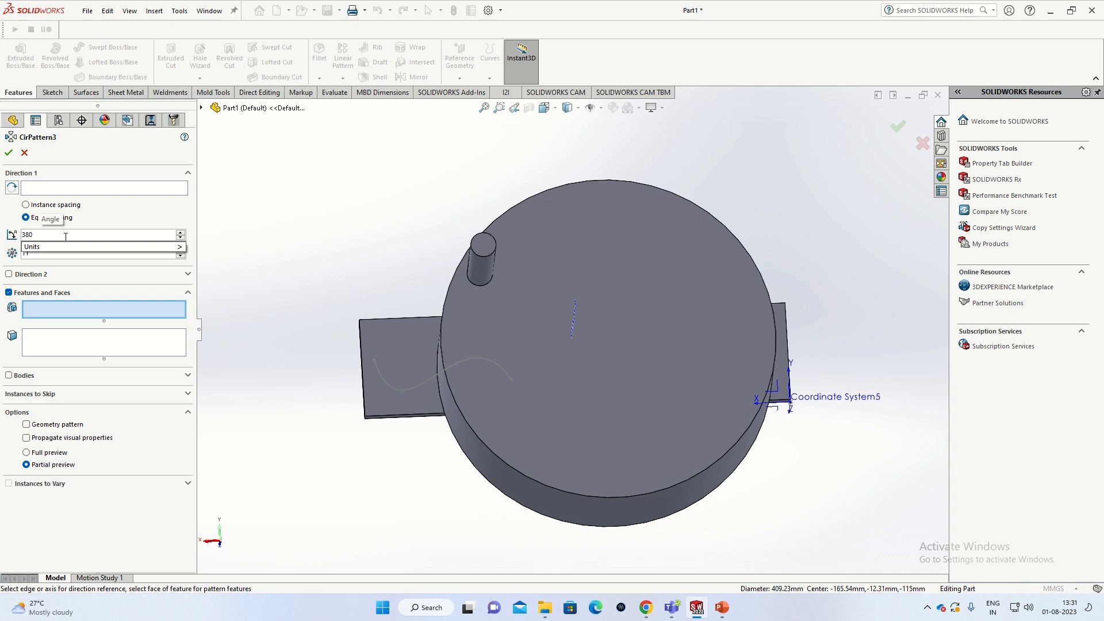
key(Return)
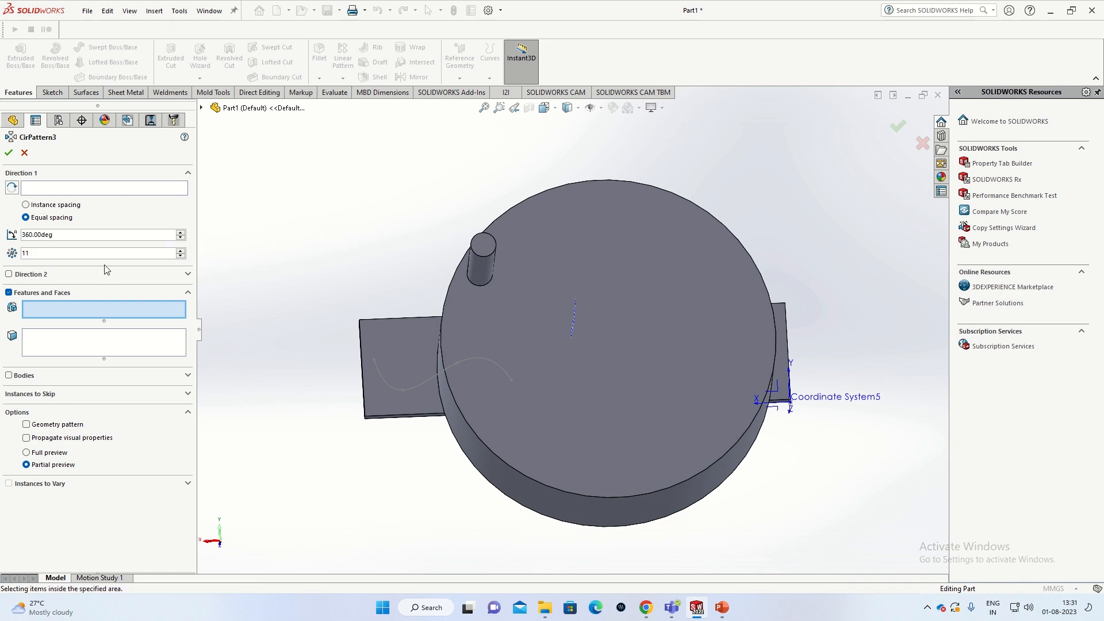
- Use the disc's circular edge as the pattern direction and the small cylinder as the feature to pattern
click(104, 189)
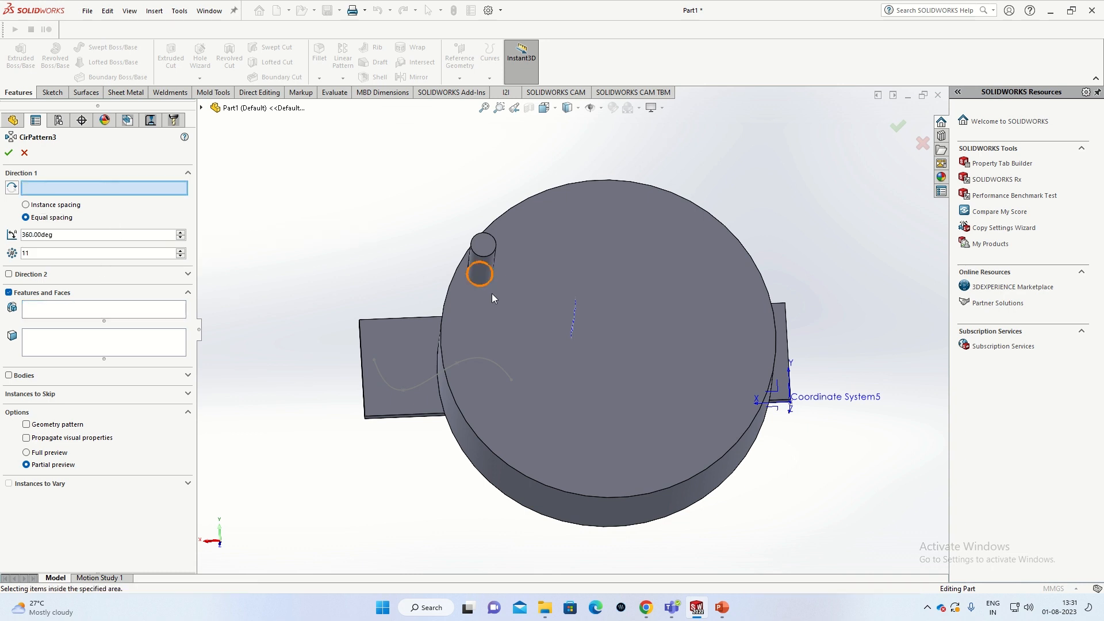
click(452, 288)
click(105, 309)
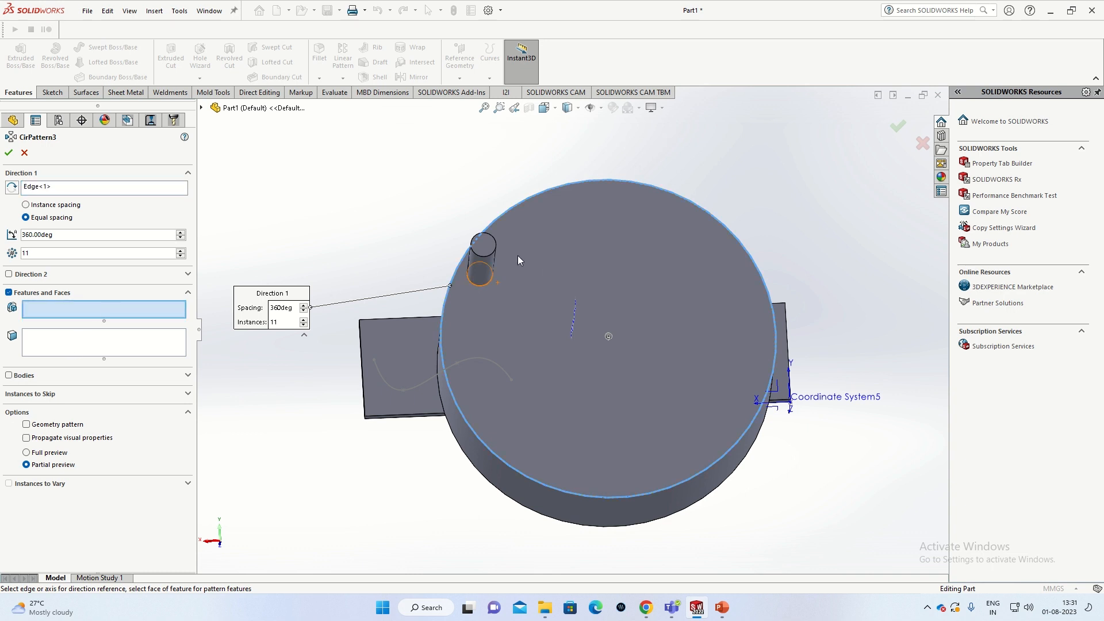
click(482, 255)
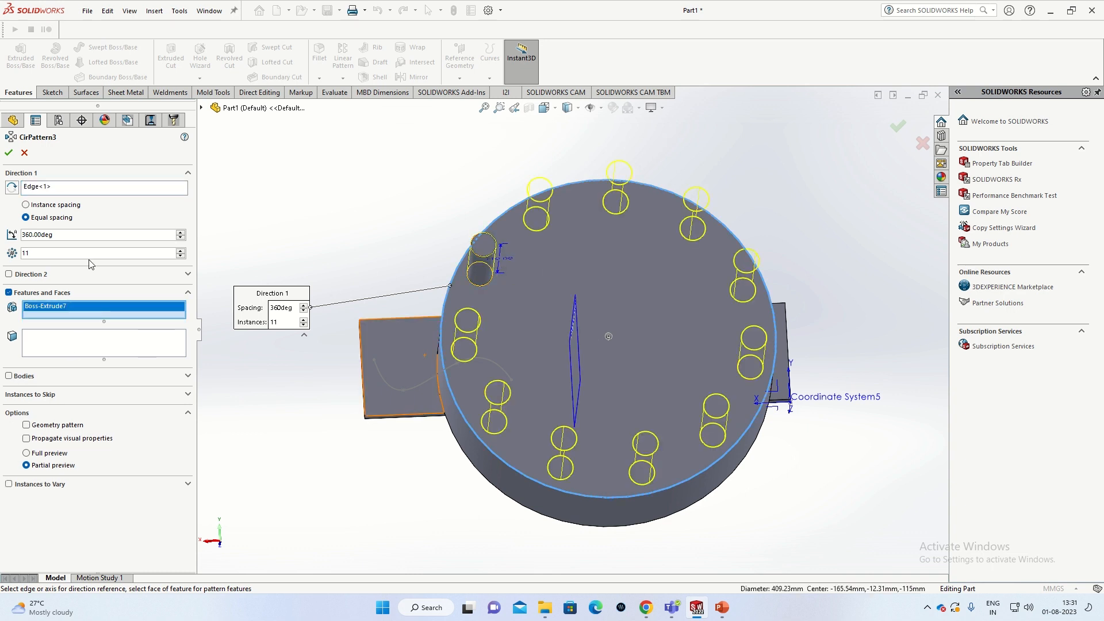
- Set the circular pattern to 10 instances equally spaced over a total angle of 280 degrees
click(180, 256)
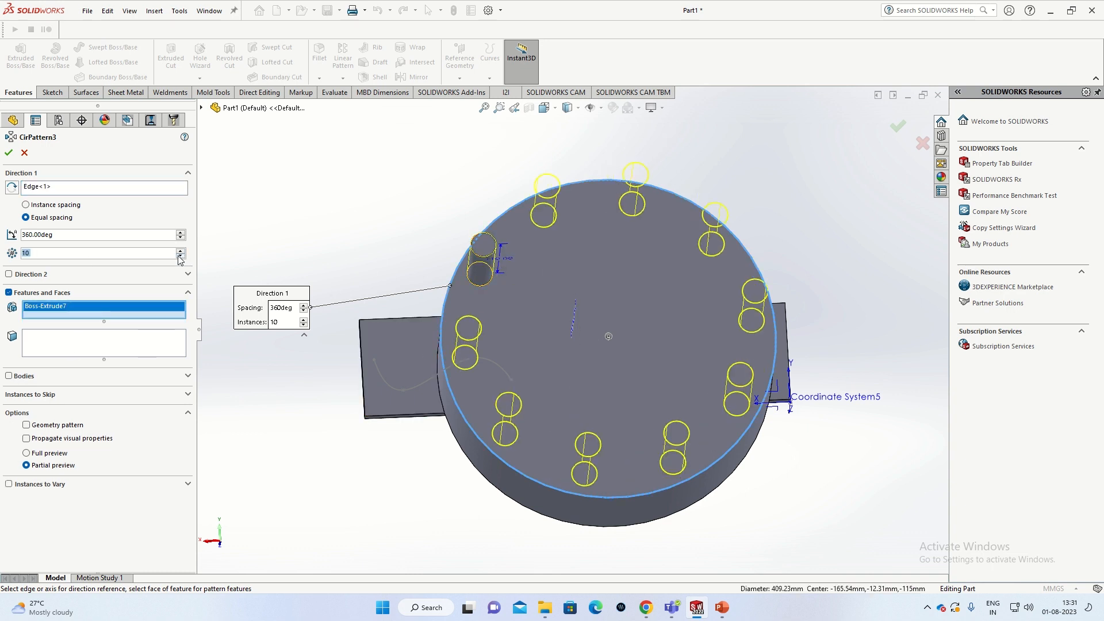
click(59, 234)
text(280)
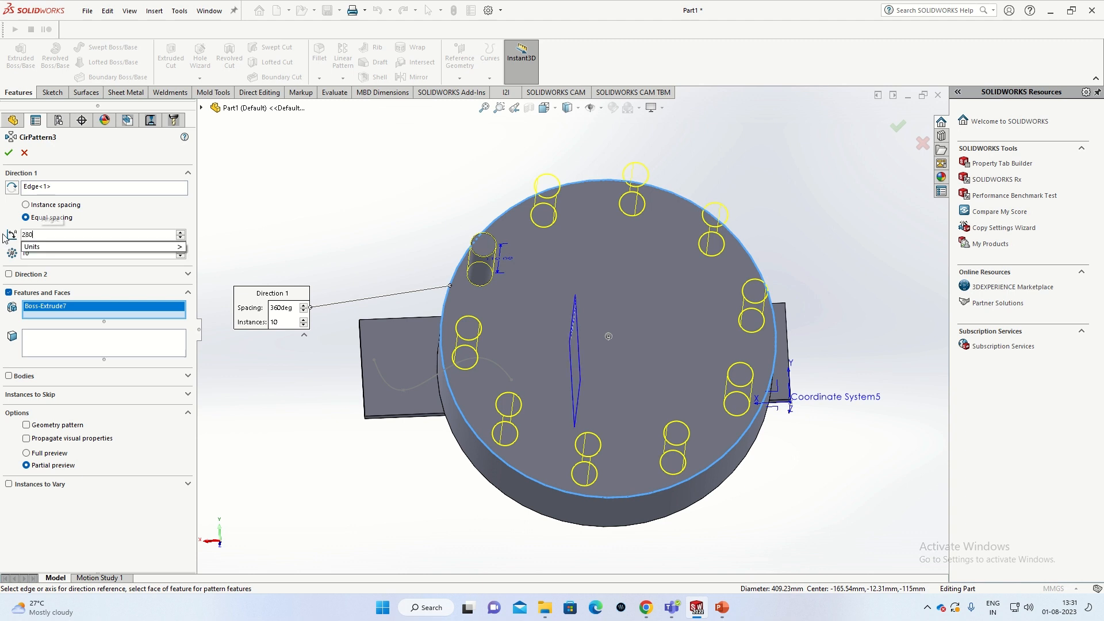
key(Return)
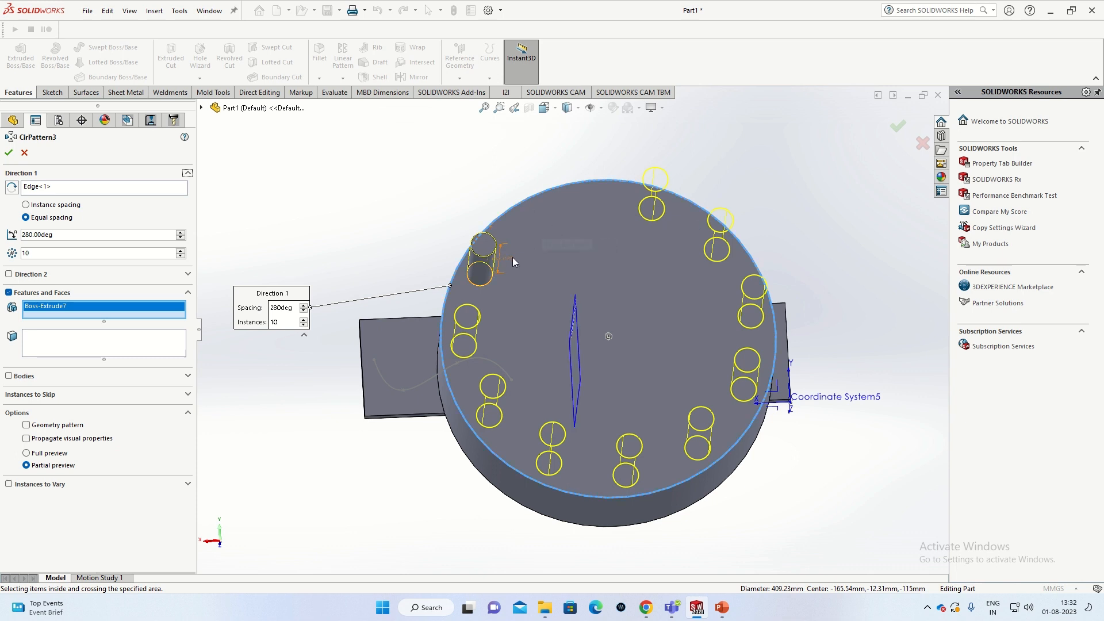
- Increase the circular pattern's number of instances to 15
click(180, 251)
click(180, 251)
click(180, 251)
click(180, 251)
click(180, 251)
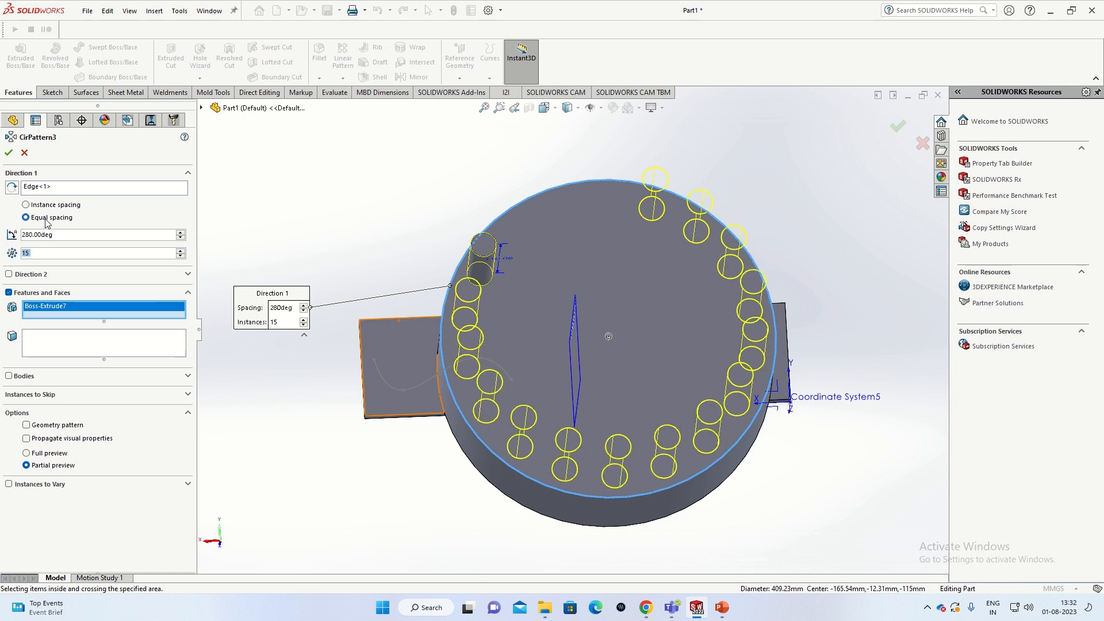
- Switch the circular pattern to instance spacing with an angle of 30 degrees between instances
click(26, 205)
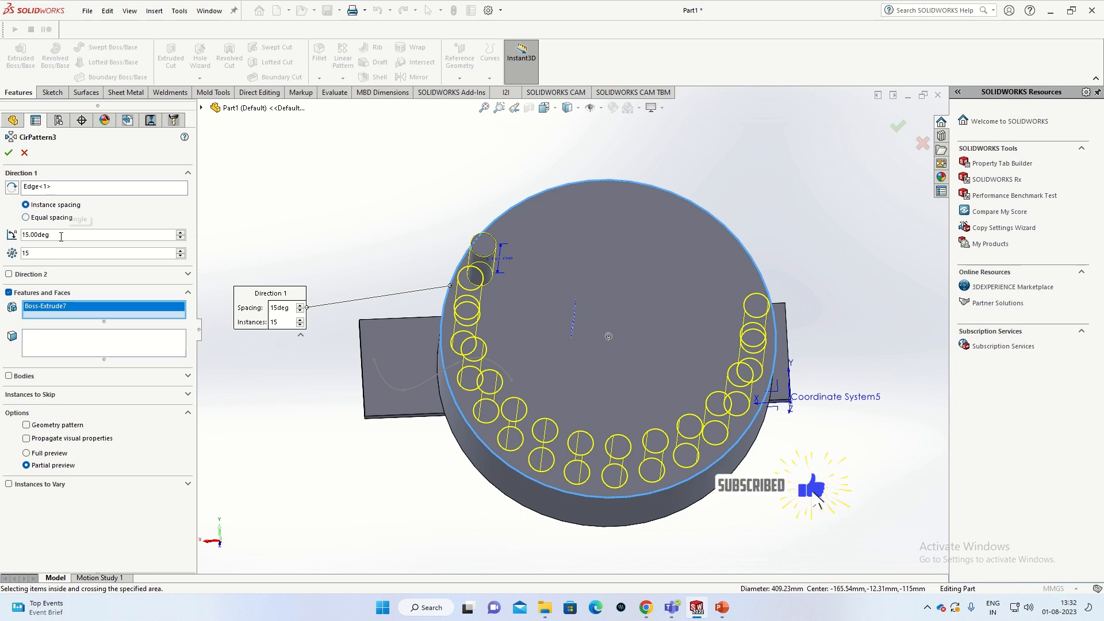
drag(61, 237, 16, 241)
text(30)
key(Return)
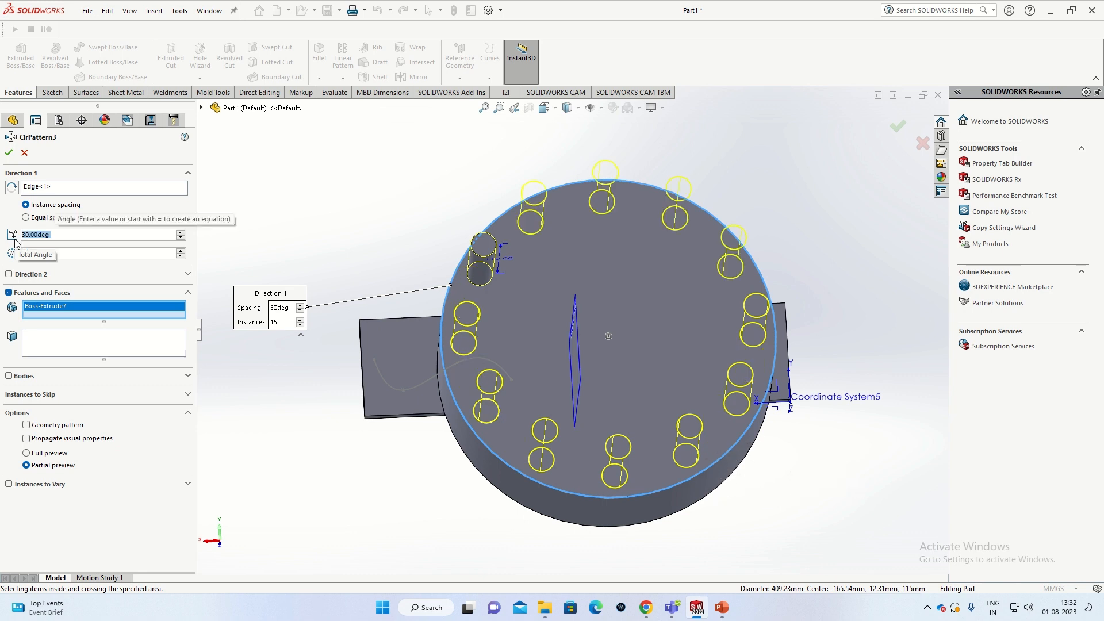
- Reduce the circular pattern's number of instances to 9
click(180, 256)
click(180, 256)
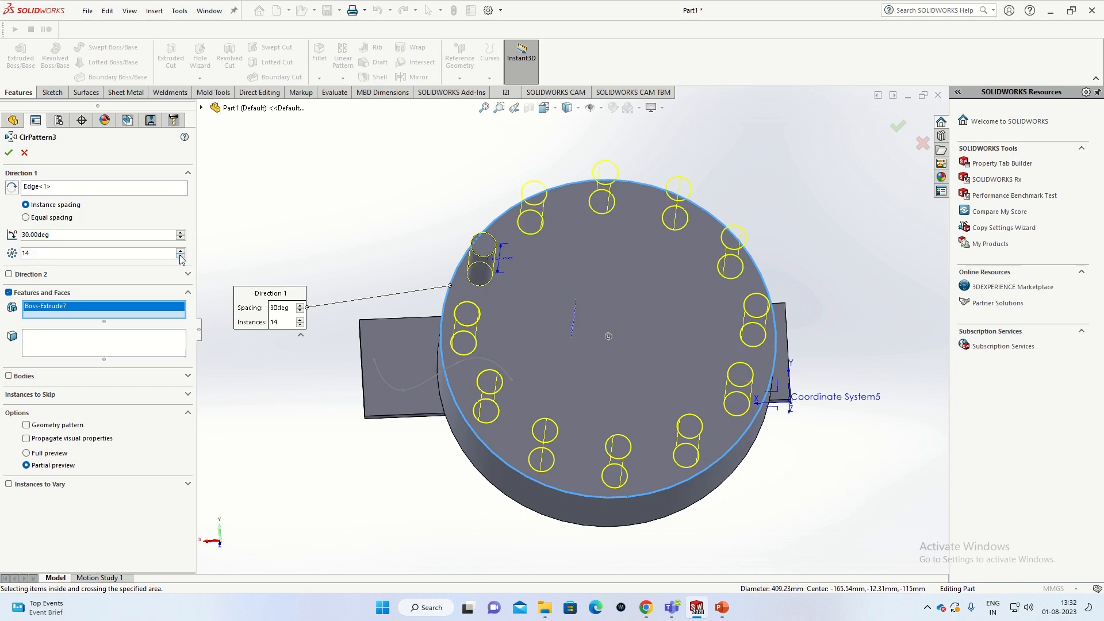
click(180, 256)
click(180, 256)
click(180, 256)
click(180, 256)
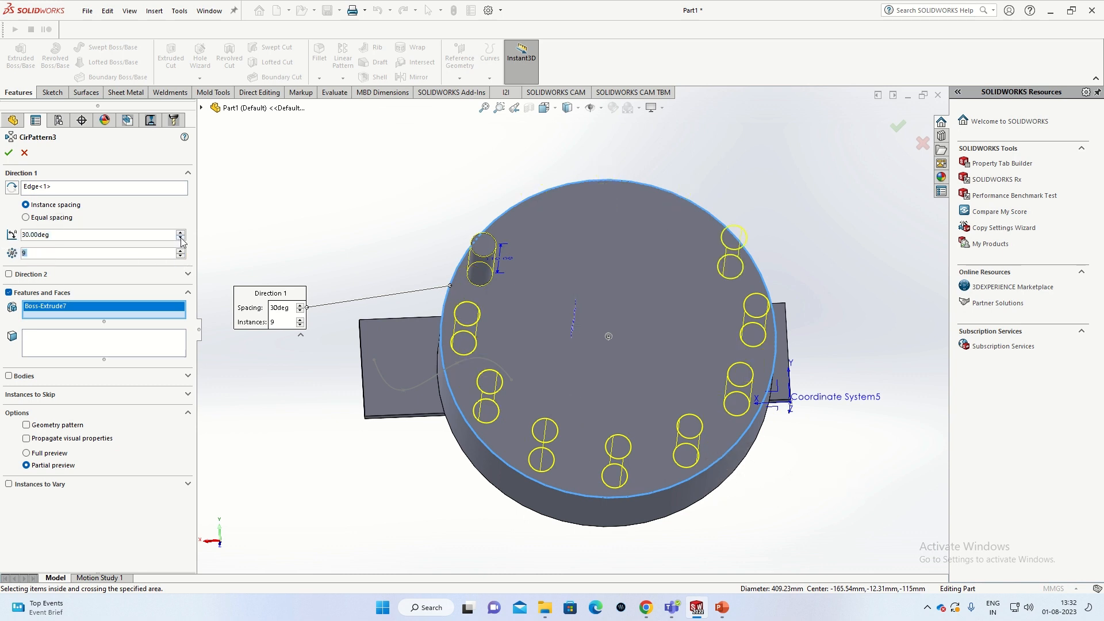
- Raise the circular pattern's number of instances to 12
click(181, 252)
click(180, 251)
click(180, 251)
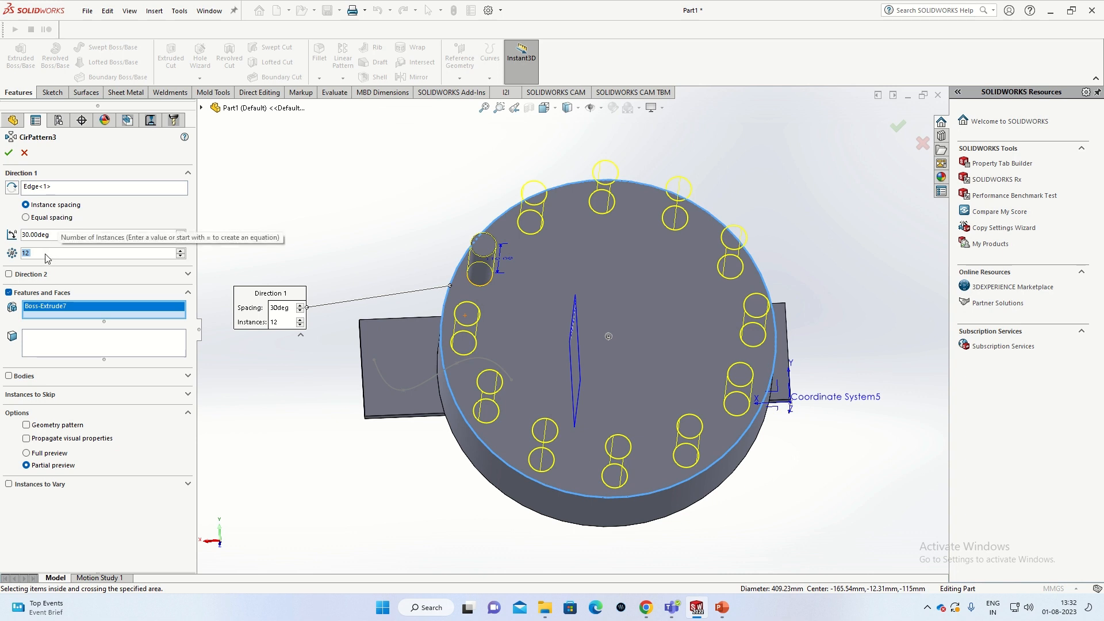
- Switch the circular pattern to equal spacing over 360 degrees and accept it
click(26, 219)
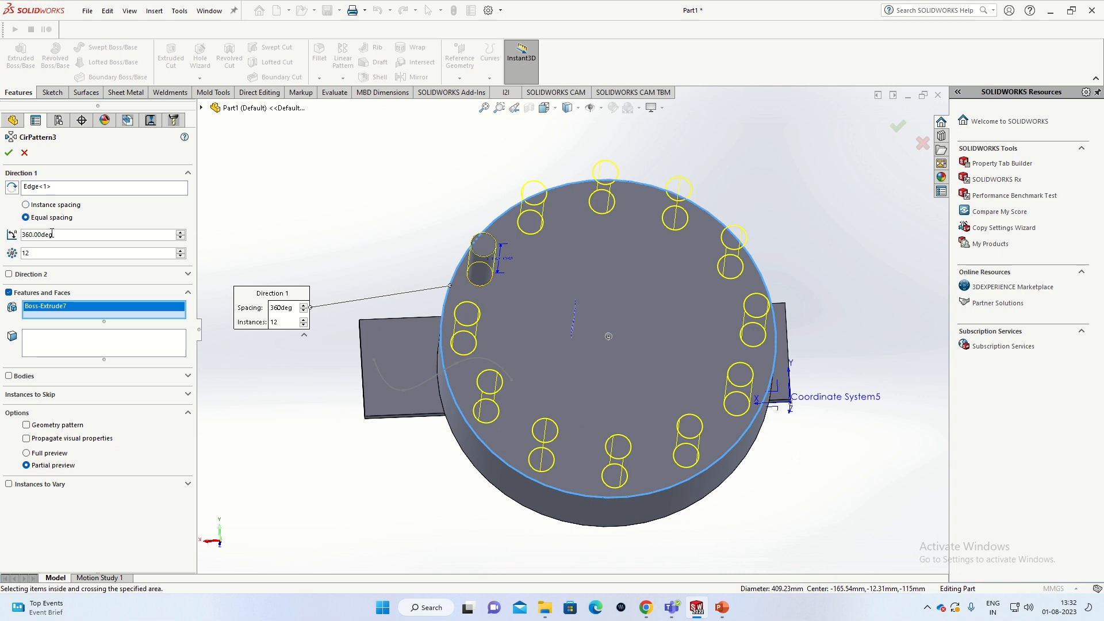
click(9, 152)
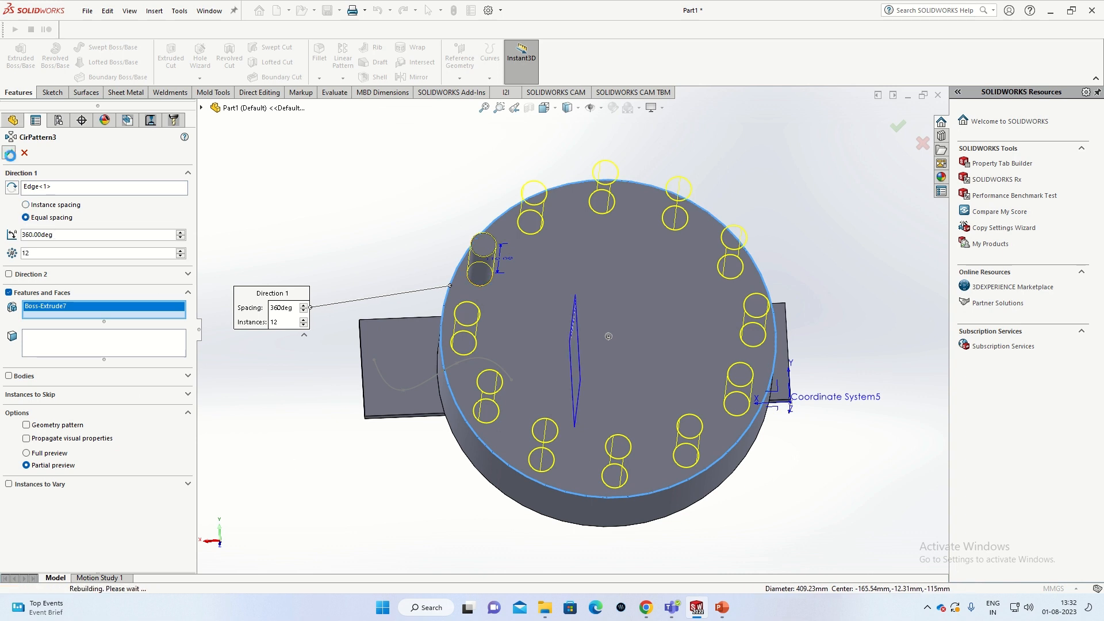
click(343, 79)
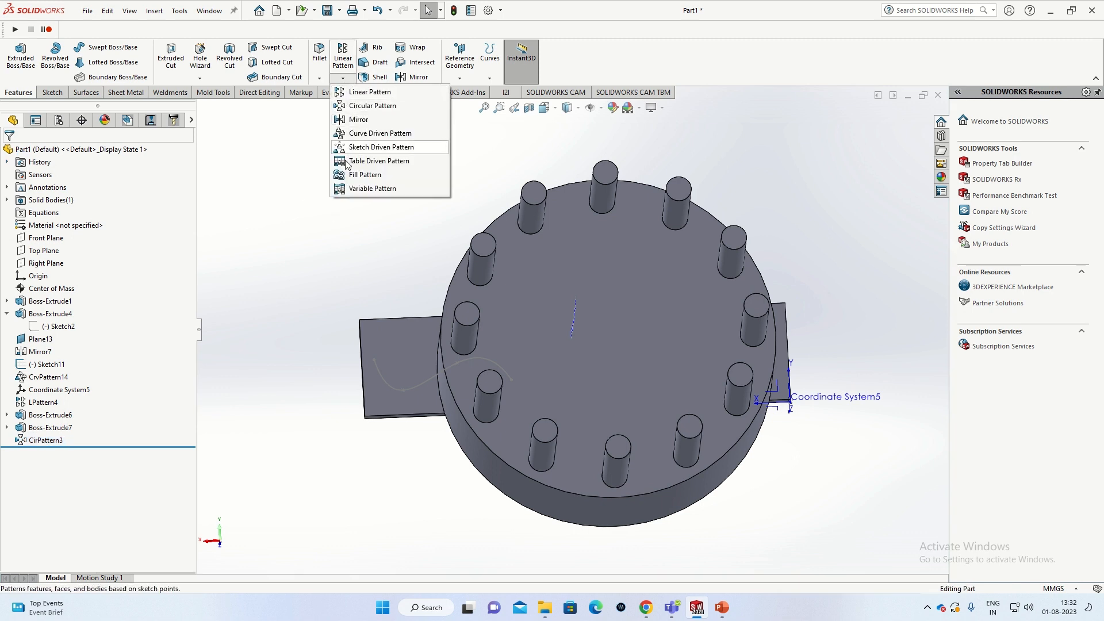